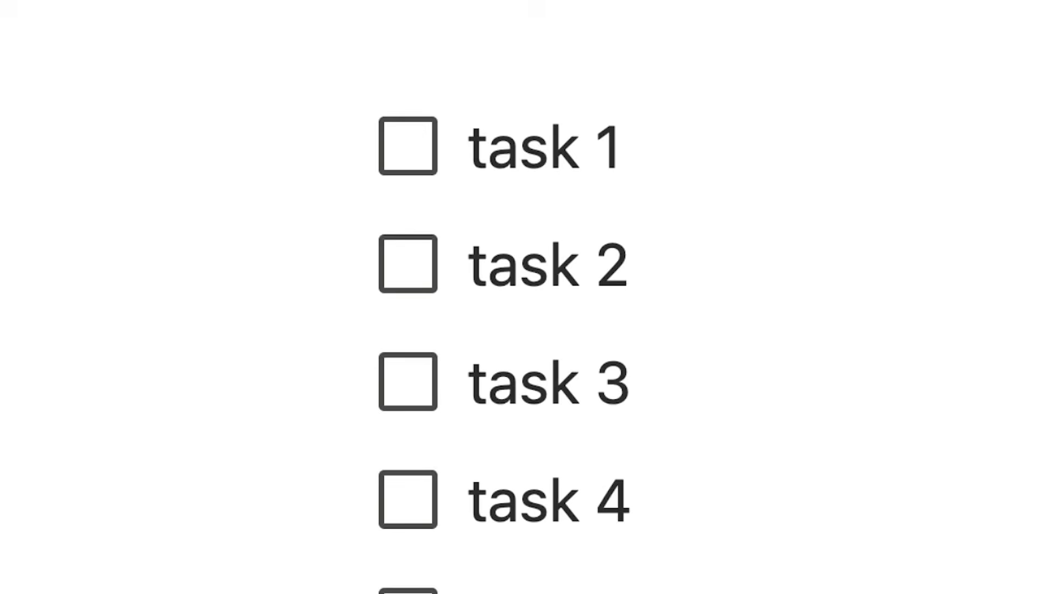
# Step: Check off the to-do items one after another, starting with task 1
pyautogui.click(408, 147)
pyautogui.click(408, 165)
pyautogui.click(408, 50)
pyautogui.click(408, 168)
pyautogui.click(408, 285)
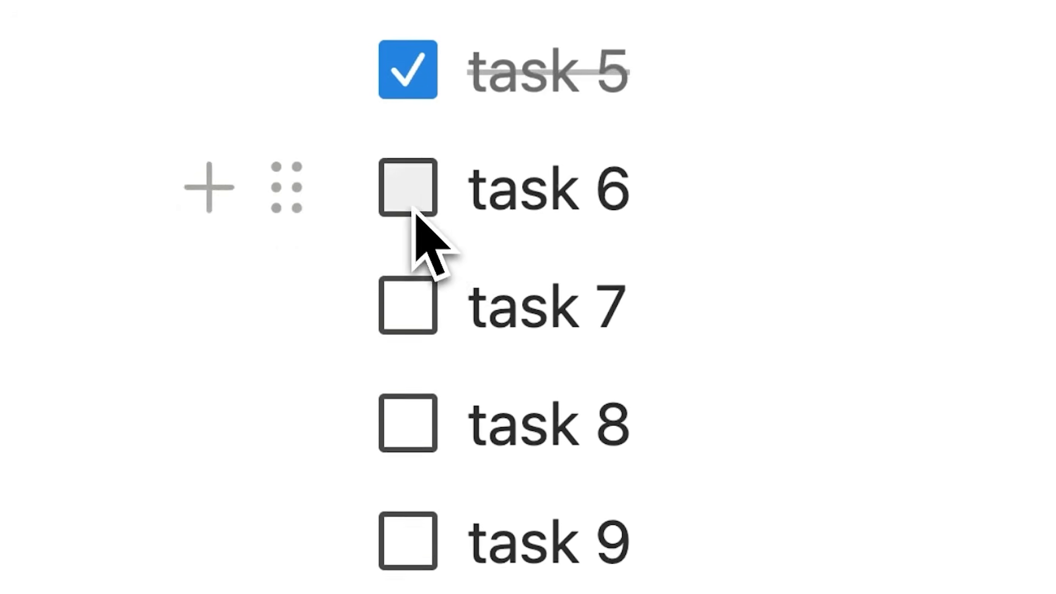
pyautogui.click(409, 403)
pyautogui.click(408, 521)
pyautogui.click(408, 424)
pyautogui.click(408, 542)
pyautogui.click(408, 424)
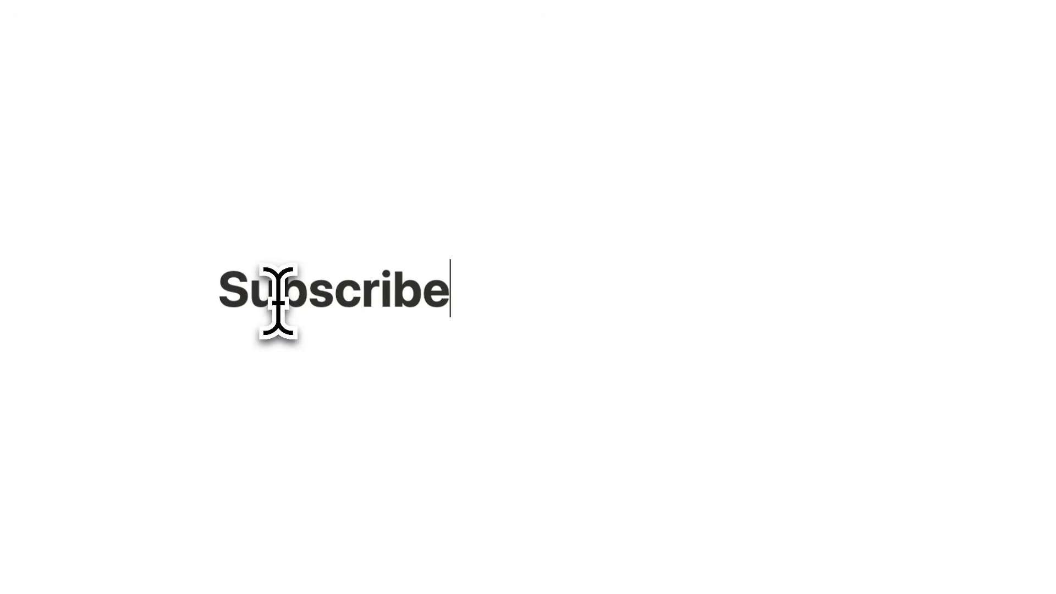
# Step: Replace the heading "Subscribe" with "Let’s dive in" and write "Trick"
pyautogui.moveTo(530, 294); pyautogui.dragTo(188, 282)
pyautogui.press('BackSpace')
pyautogui.write('Let’s dive i')
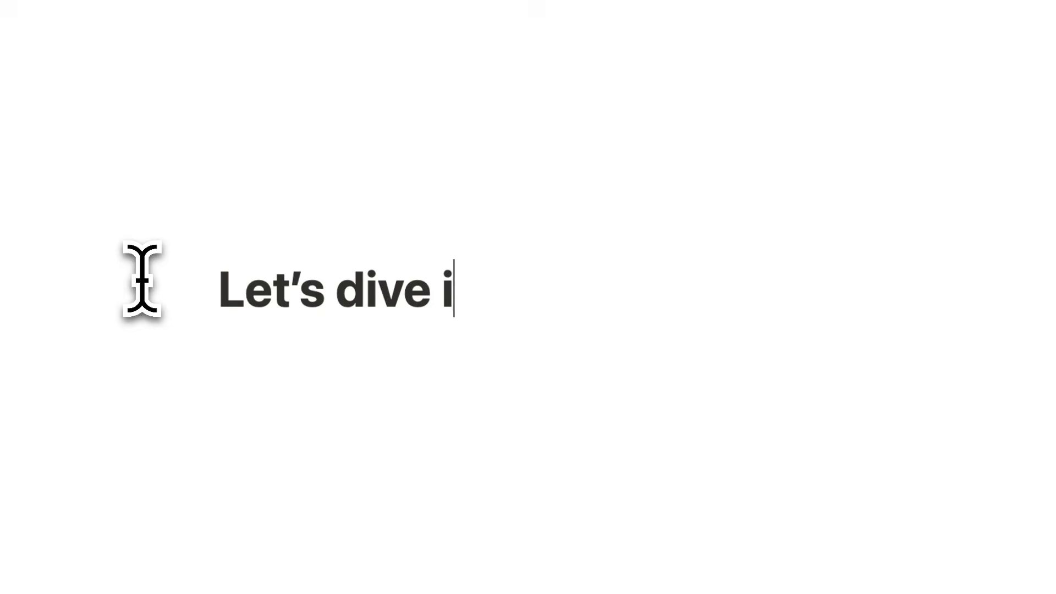
pyautogui.write('Trick')
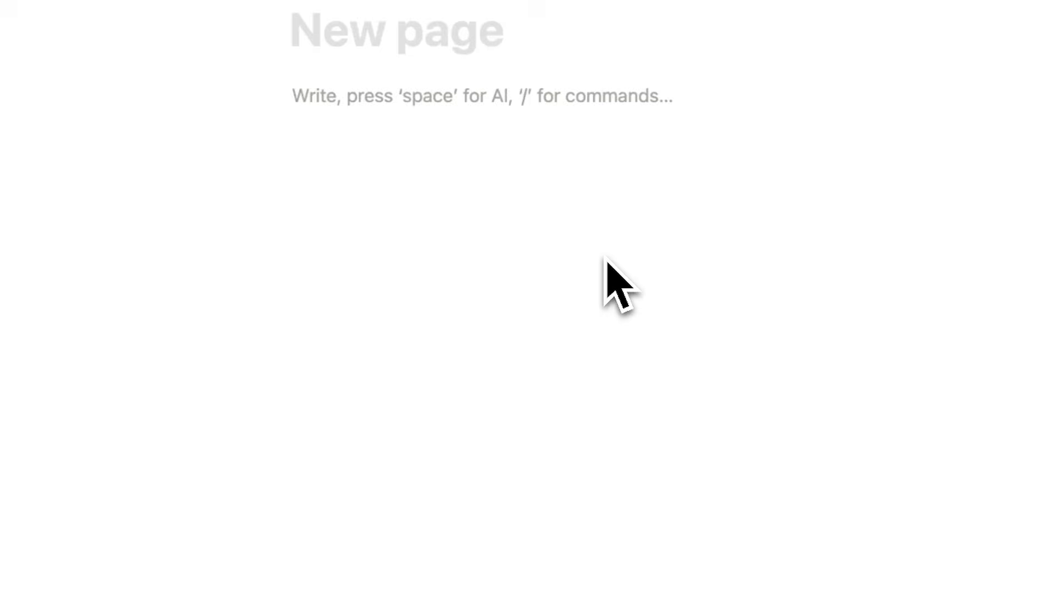
# Step: Insert an inline database with a new empty data source on the blank page and title it "Task"
pyautogui.write('/datab')
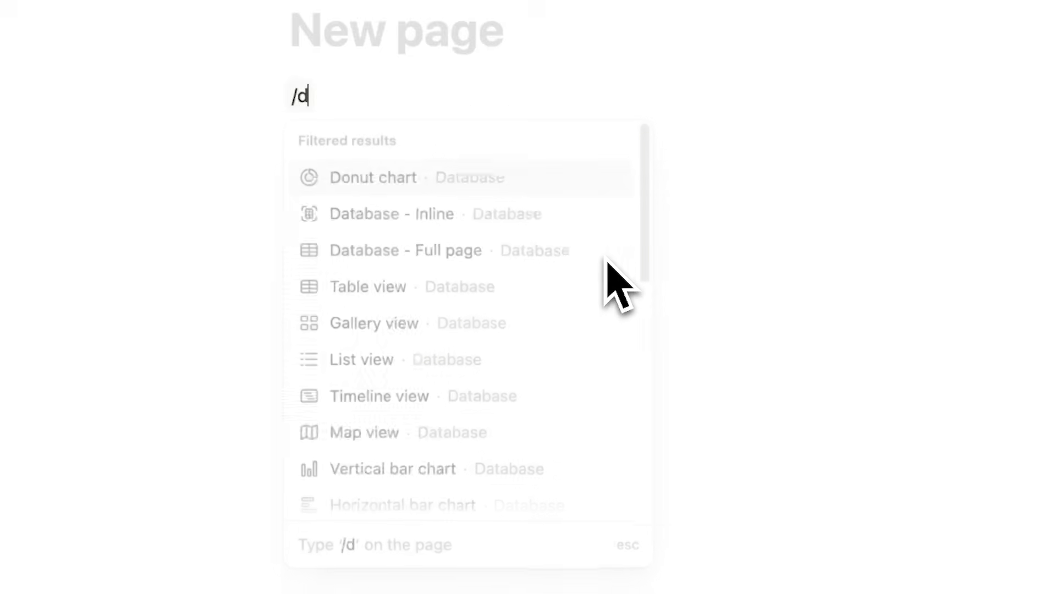
pyautogui.write('ase')
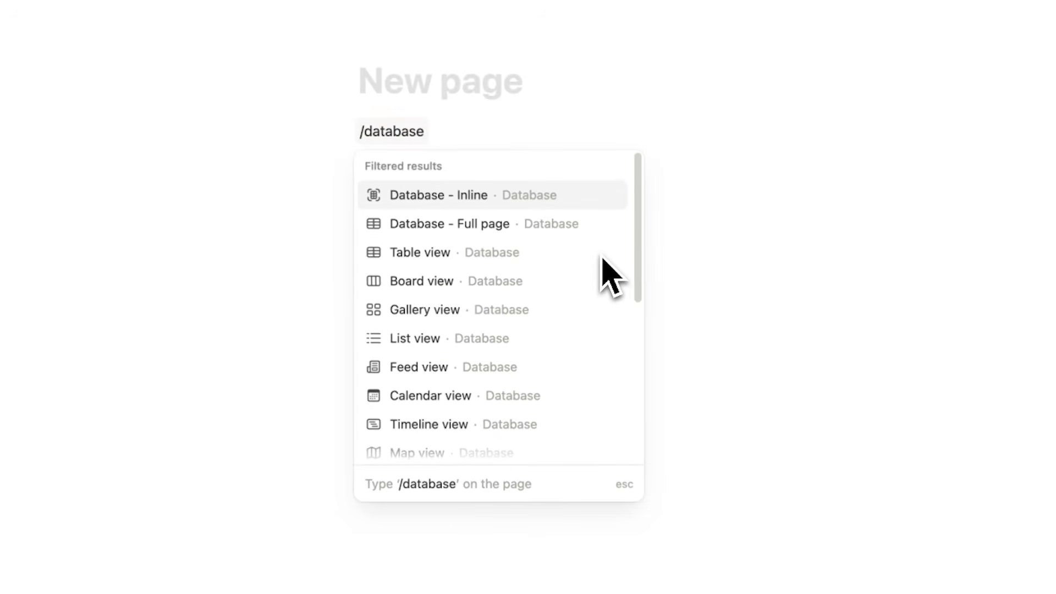
pyautogui.click(400, 190)
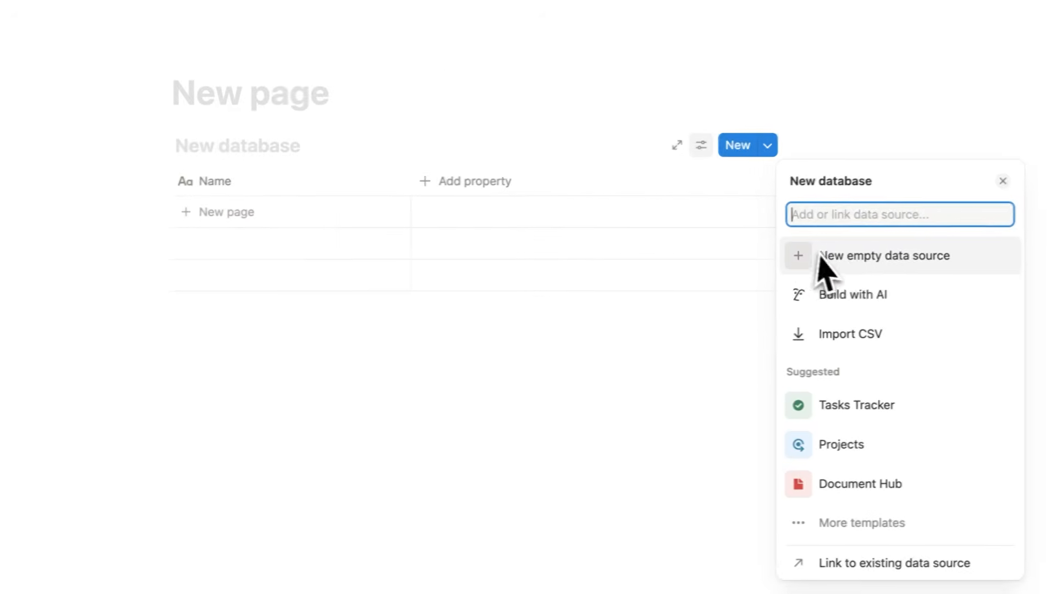
pyautogui.click(860, 272)
pyautogui.write('Tas')
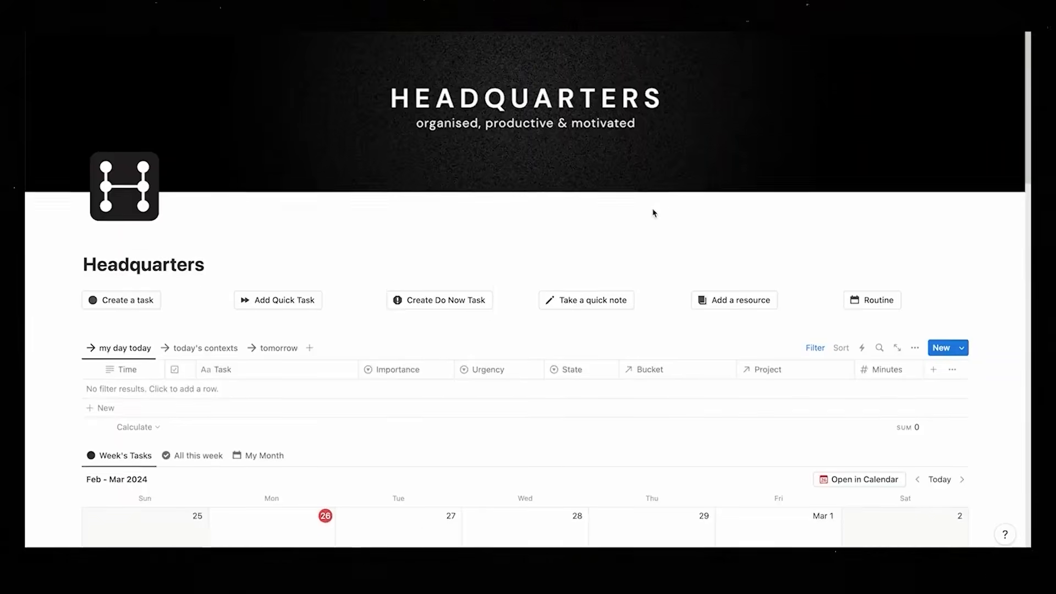
pyautogui.scroll(-4, 653, 212)
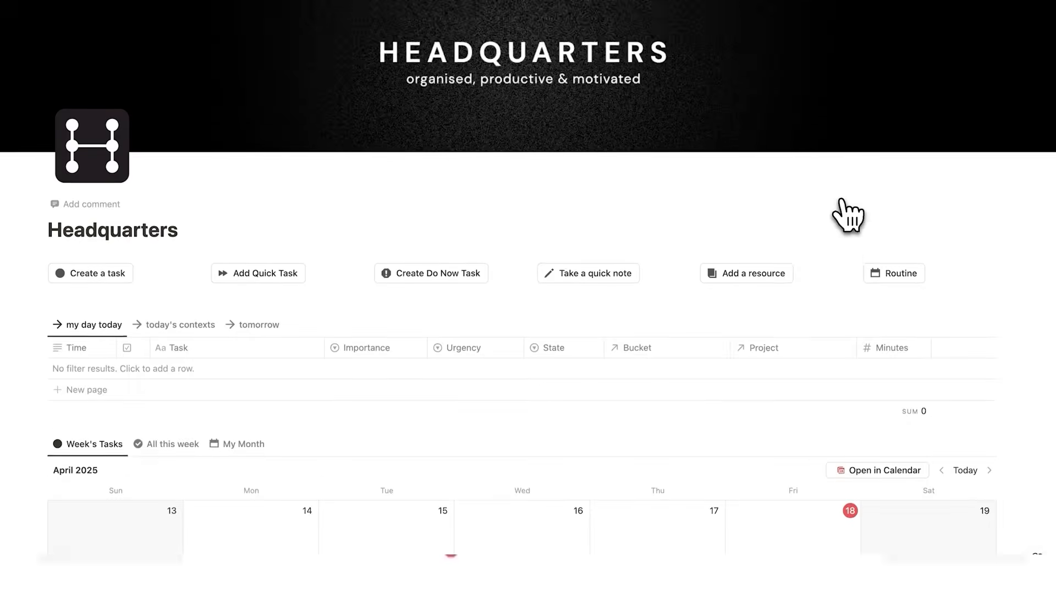
pyautogui.scroll(-3, 847, 215)
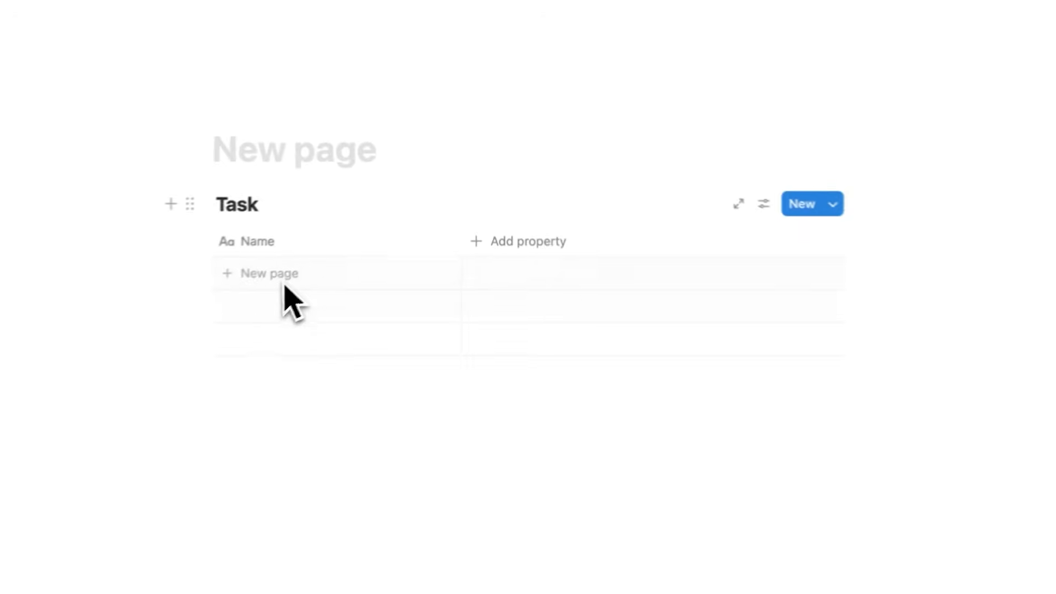
# Step: Add two rows to the Task database and title the first row's page "task 1"
pyautogui.click(284, 285)
pyautogui.press('Escape')
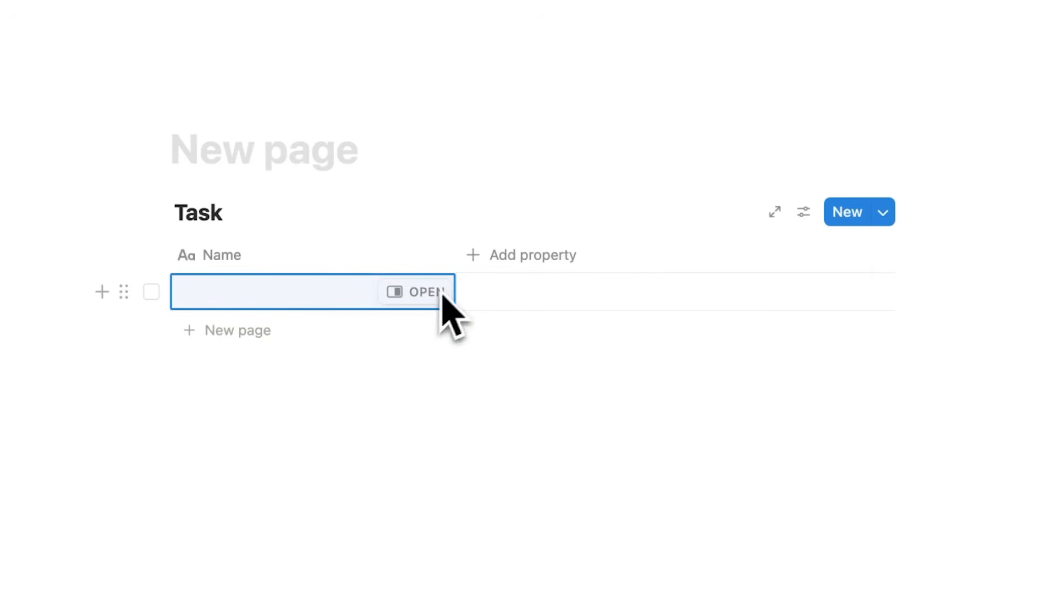
pyautogui.click(205, 330)
pyautogui.press('Escape')
pyautogui.click(438, 220)
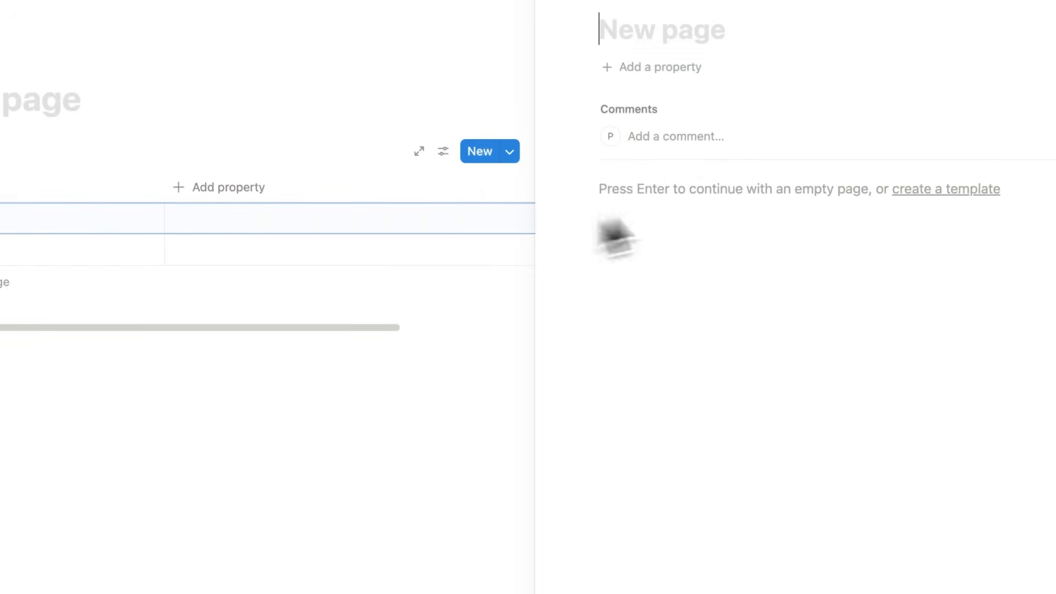
pyautogui.write('task 1')
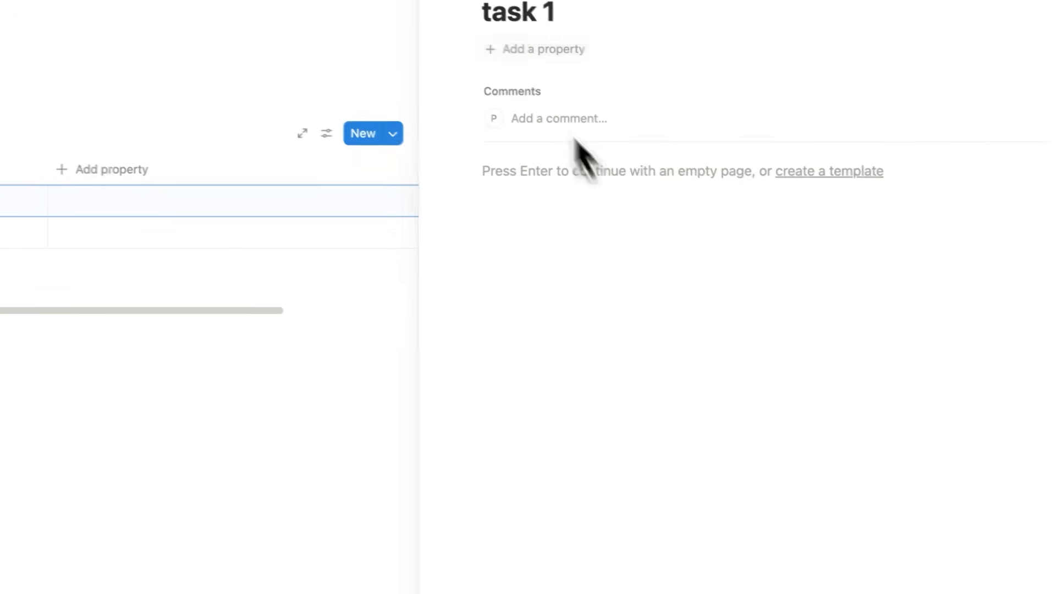
pyautogui.click(545, 11)
pyautogui.click(495, 384)
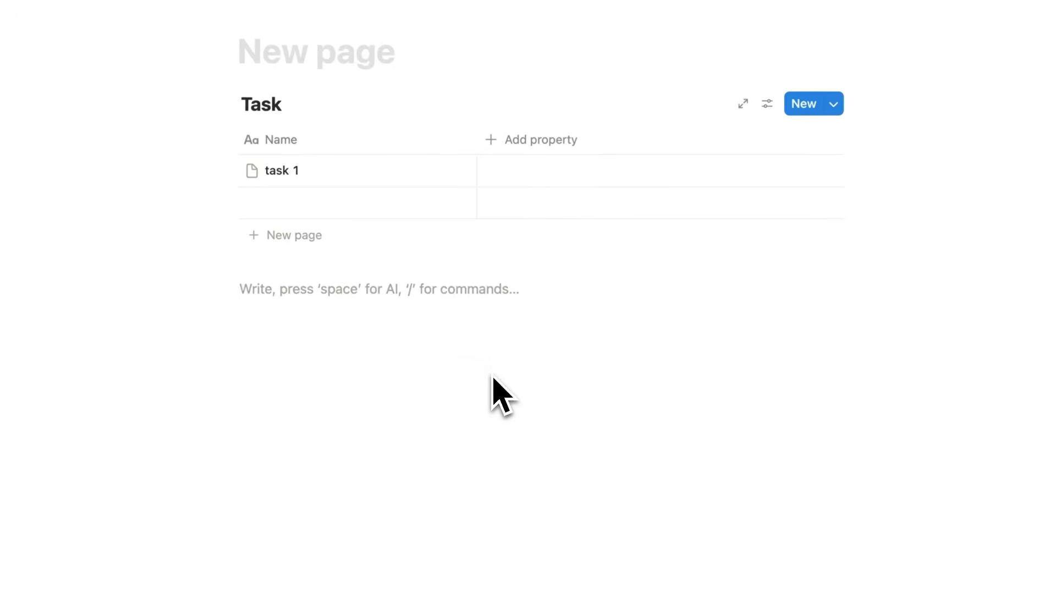
# Step: Add a to-do checkbox labelled "task 1" below the Task database
pyautogui.write('/todo')
pyautogui.press('Return')
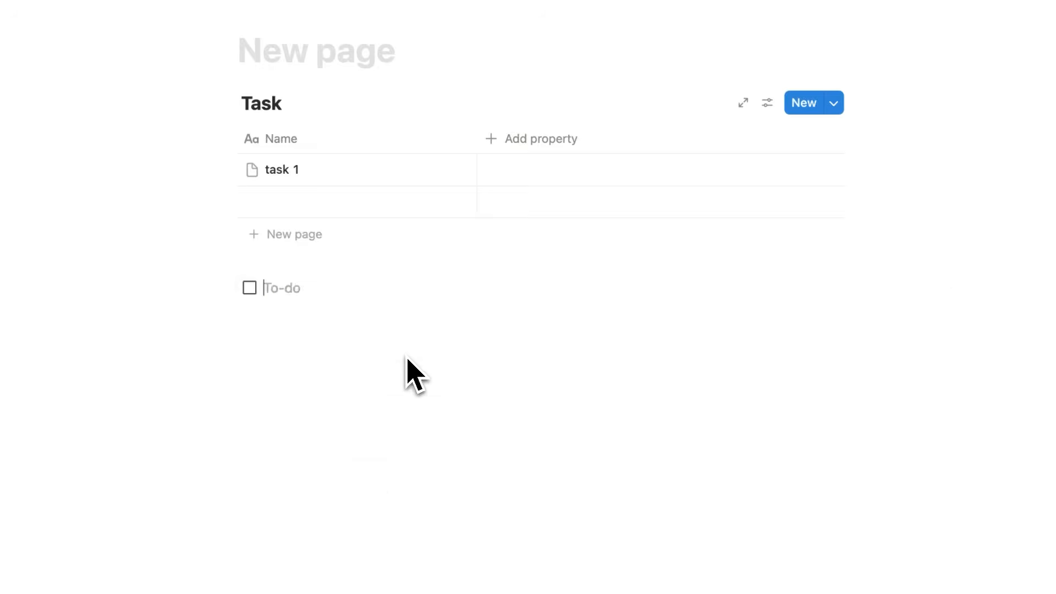
pyautogui.write('task 1')
pyautogui.moveTo(223, 383); pyautogui.dragTo(172, 387)
pyautogui.click(229, 386)
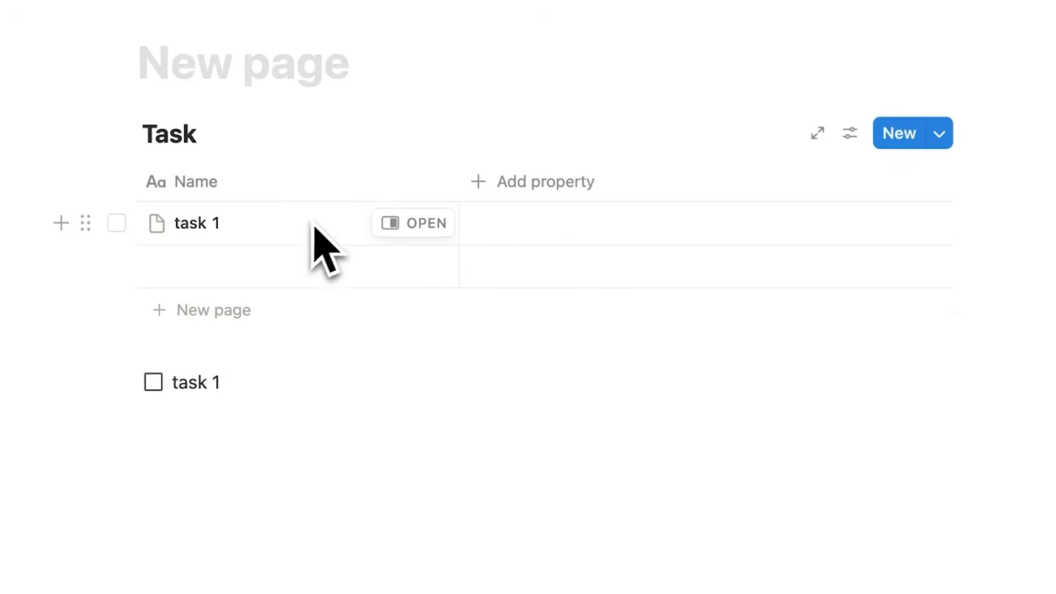
# Step: Name the second row of the Task database "task 2" and open the task 1 page
pyautogui.click(306, 285)
pyautogui.write('task 2')
pyautogui.press('Return')
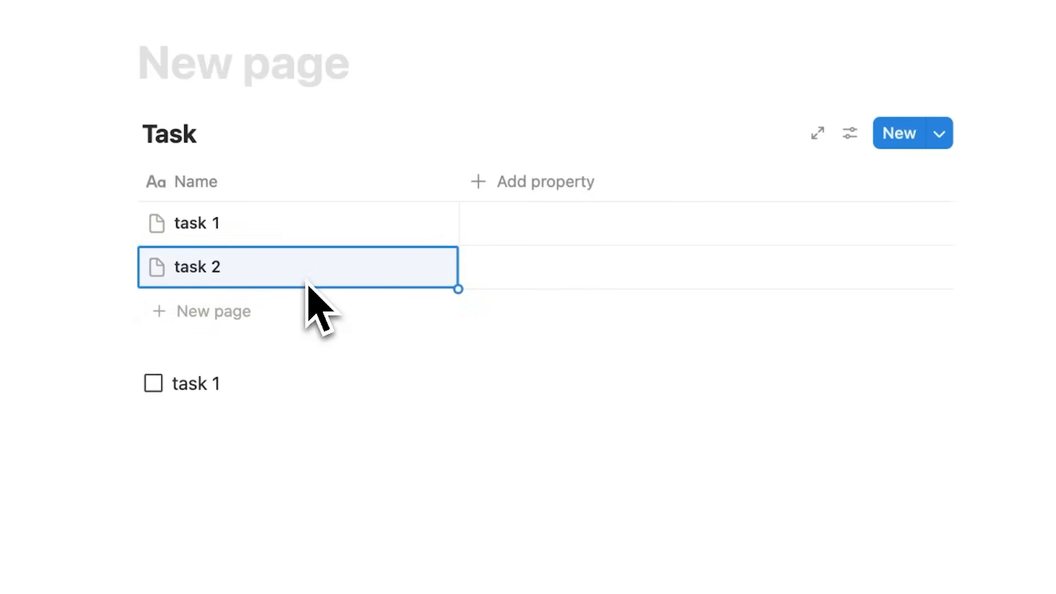
pyautogui.click(401, 224)
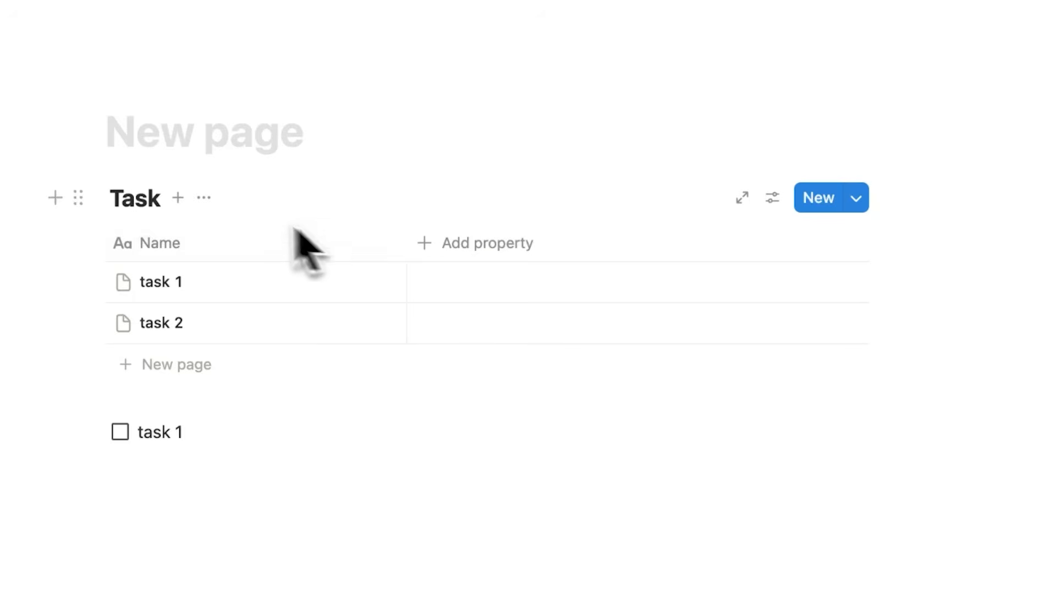
# Step: Create a new page template for the Task database
pyautogui.click(855, 199)
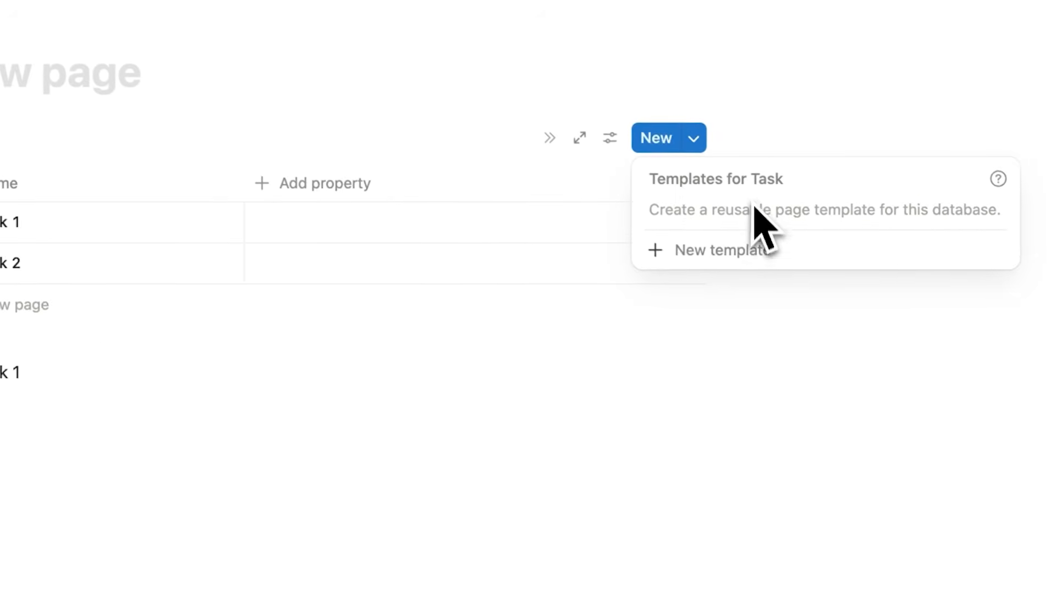
pyautogui.click(731, 250)
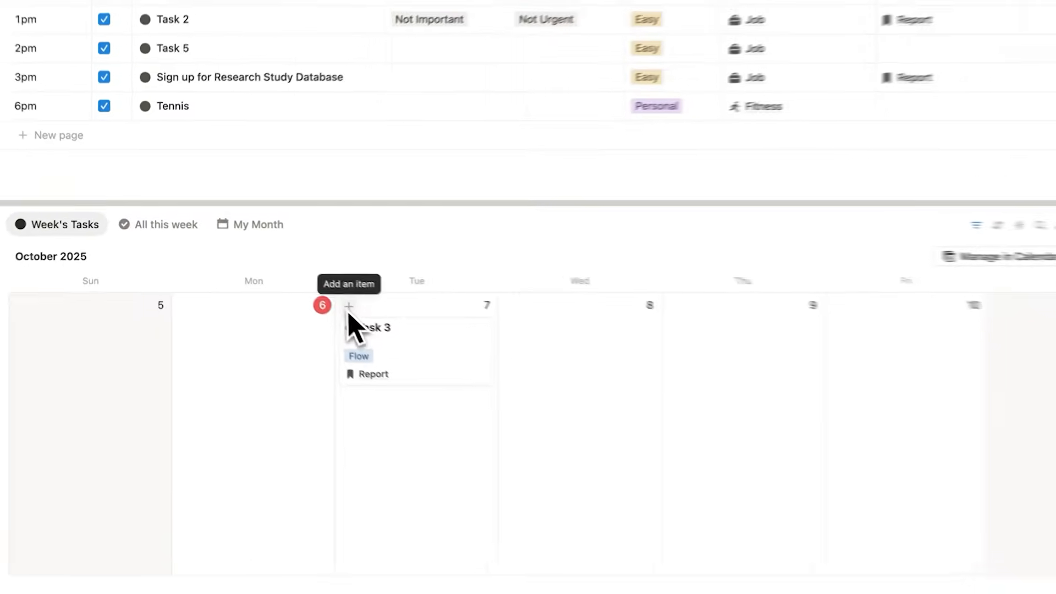
# Step: Add an item on October 7 in the Week's Tasks calendar and apply the Weekly Review template to it
pyautogui.click(344, 309)
pyautogui.scroll(-3, 385, 337)
pyautogui.scroll(-2, 468, 412)
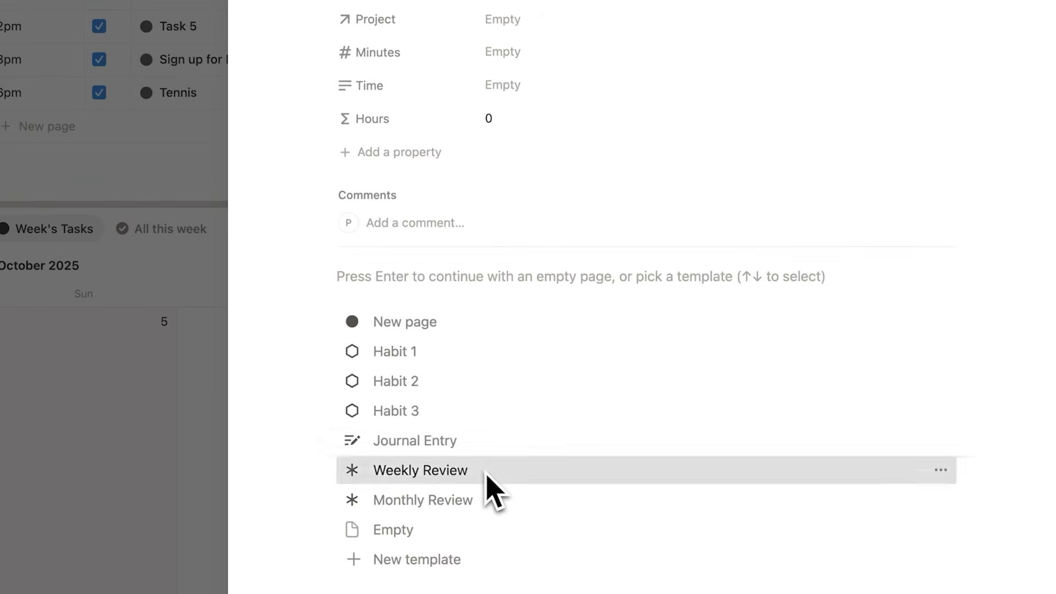
pyautogui.click(488, 474)
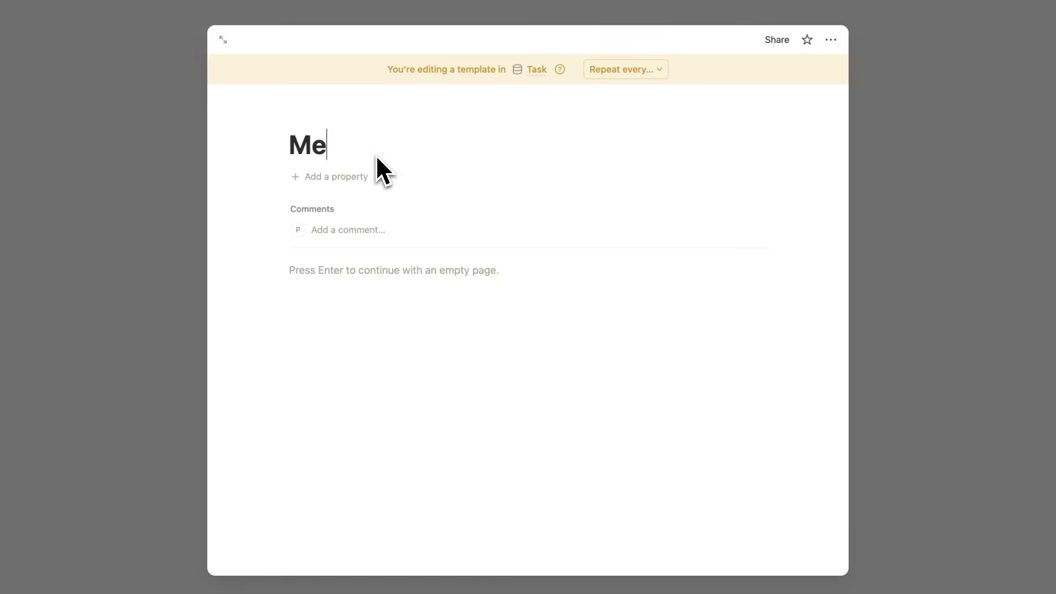
# Step: Title the Task template "Meetings" and add an "Agenda" heading line with a divider beneath it
pyautogui.write('etings')
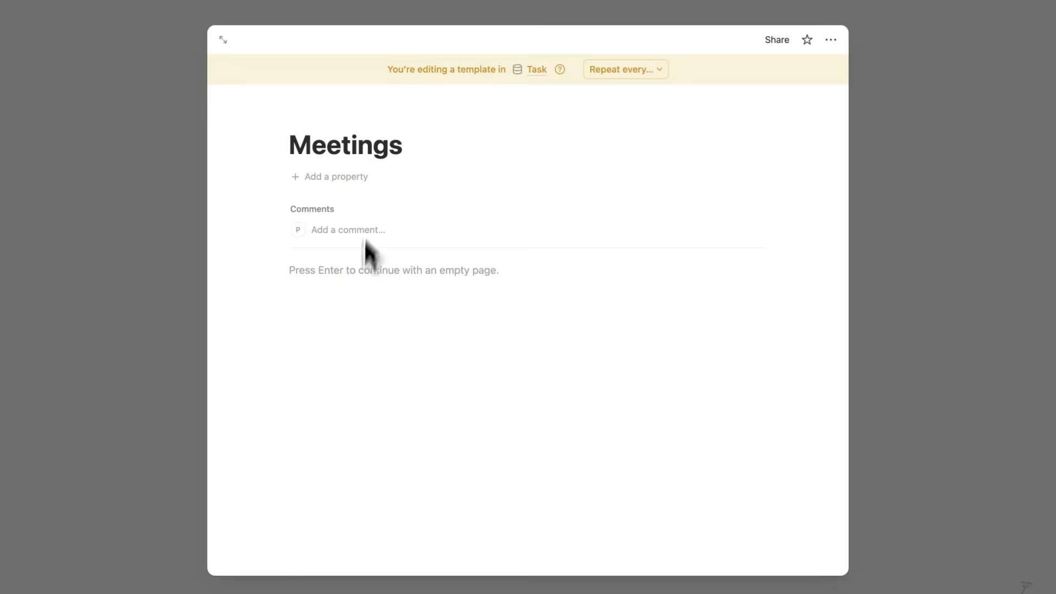
pyautogui.press('Return')
pyautogui.write('Agen')
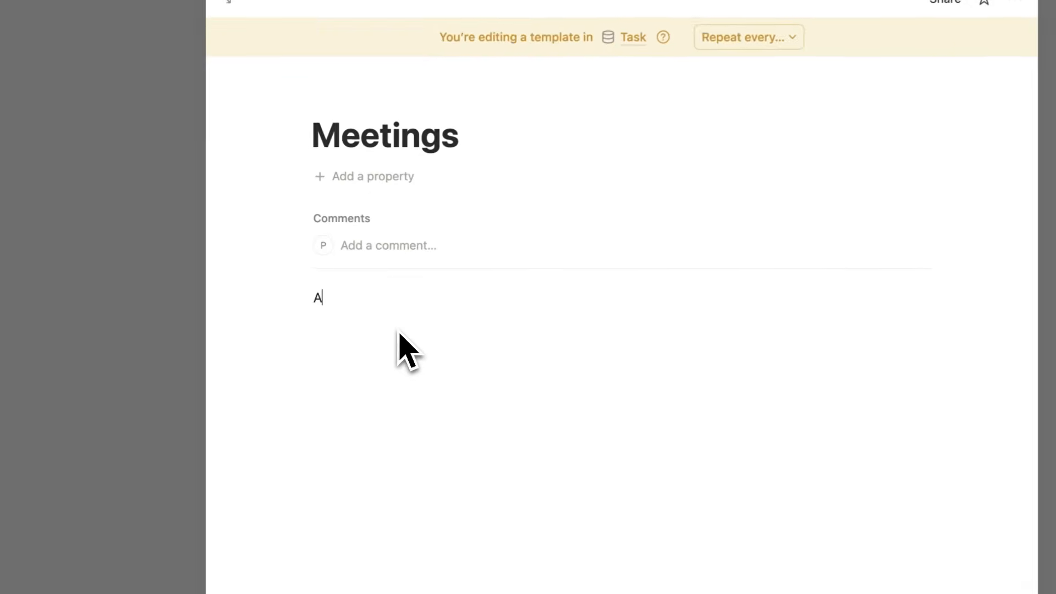
pyautogui.write('---')
pyautogui.press('Return')
# Step: Add an "Action List" line with a divider beneath it to the Meetings template
pyautogui.write('Acti')
pyautogui.write('on List')
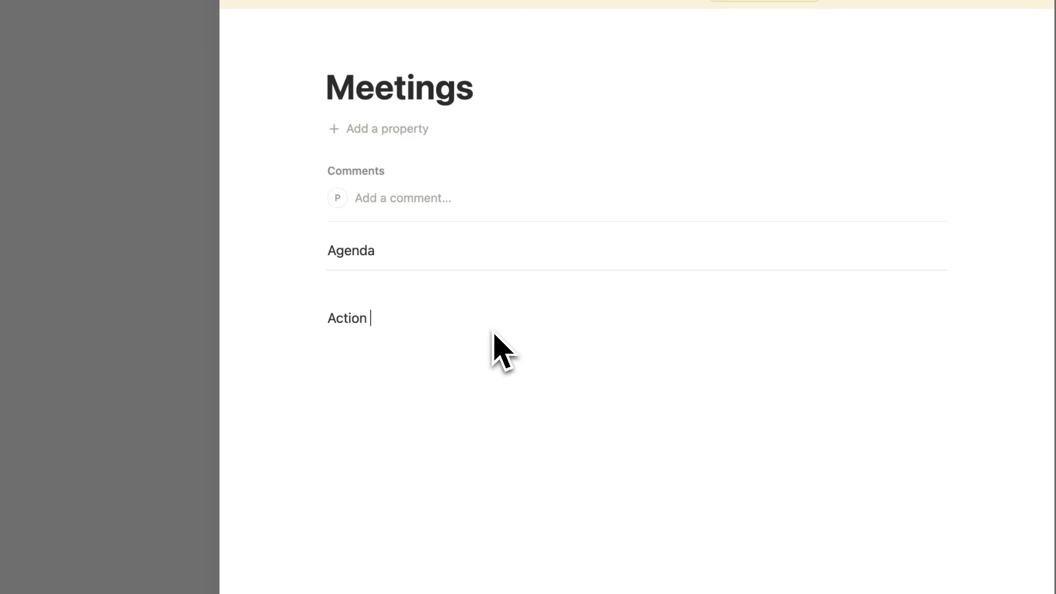
pyautogui.press('Return')
pyautogui.write('/div')
pyautogui.press('Return')
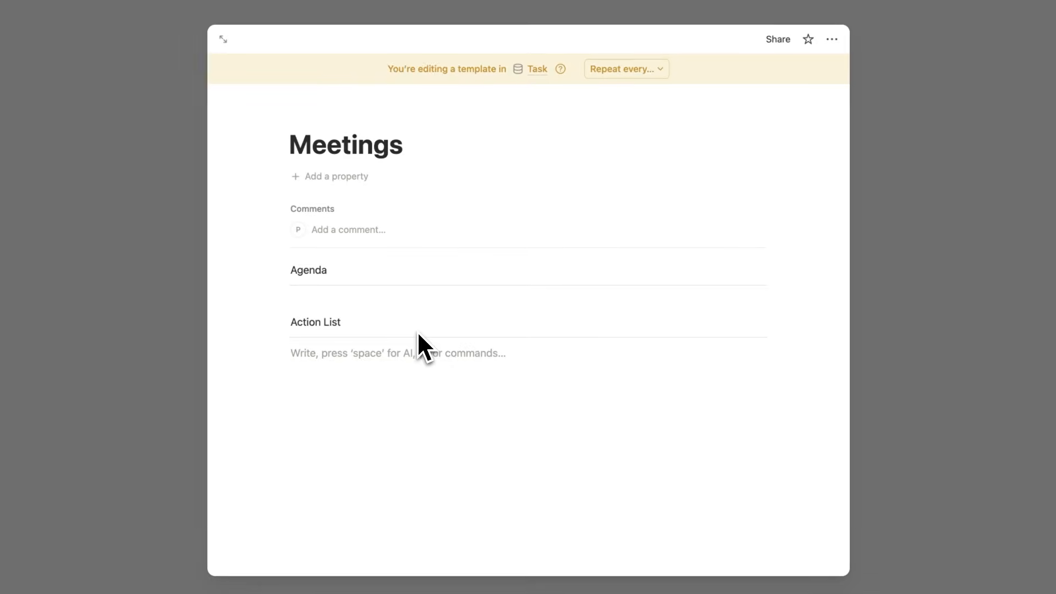
# Step: Make the "Agenda" and "Action List" lines bold in the Meetings template
pyautogui.doubleClick(319, 271)
pyautogui.hotkey('ctrl', 'b')
pyautogui.click(340, 322)
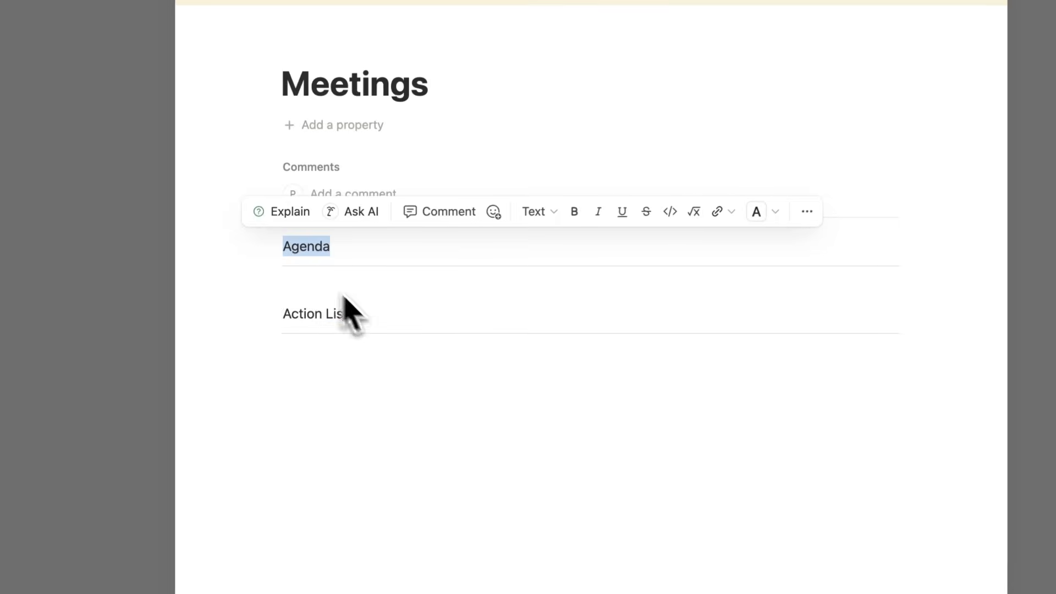
pyautogui.tripleClick(347, 318)
pyautogui.press('super+b')
pyautogui.click(413, 353)
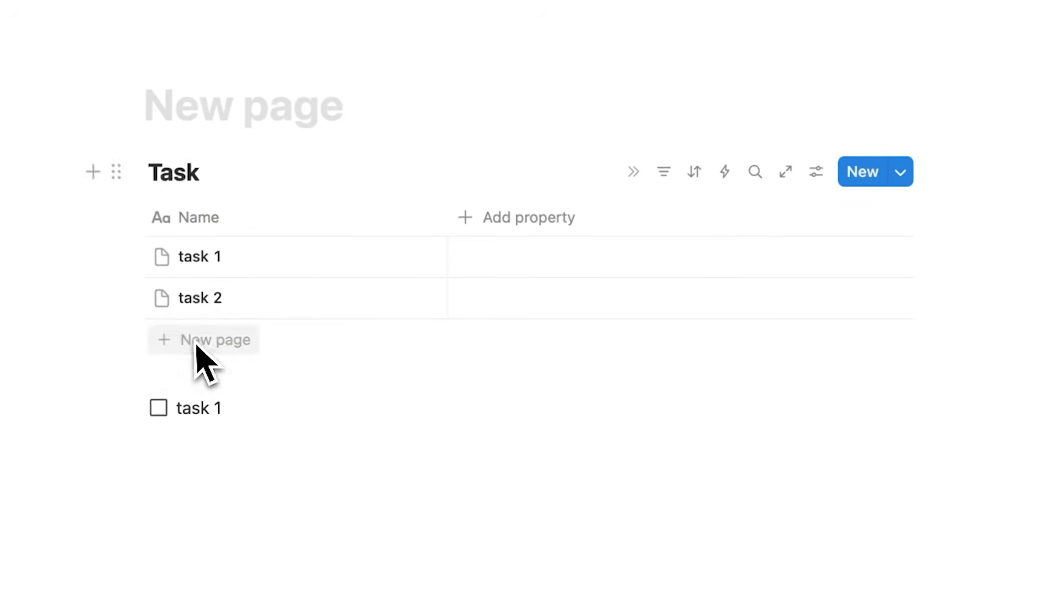
# Step: Add a row named "Meeting" to the Task database and apply the Meetings template to its page
pyautogui.click(198, 342)
pyautogui.write('Meeting')
pyautogui.press('Return')
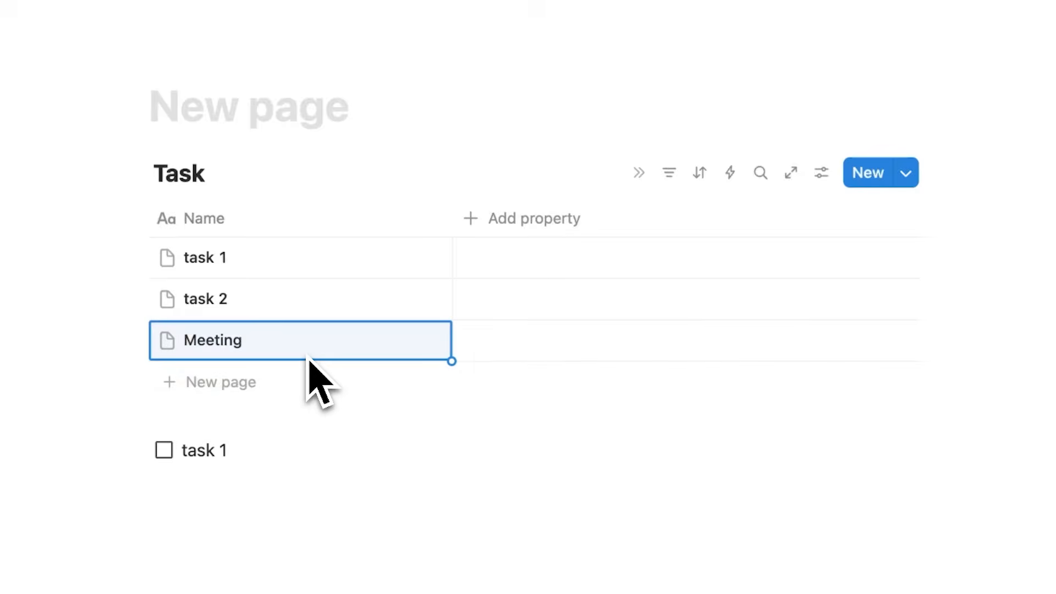
pyautogui.click(396, 342)
pyautogui.press('Up')
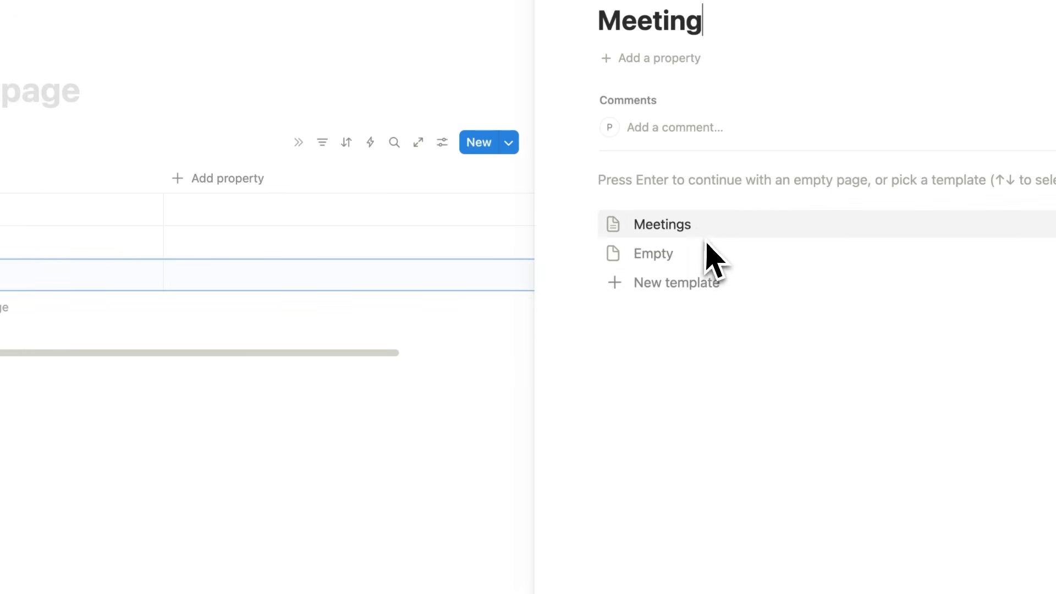
pyautogui.click(701, 227)
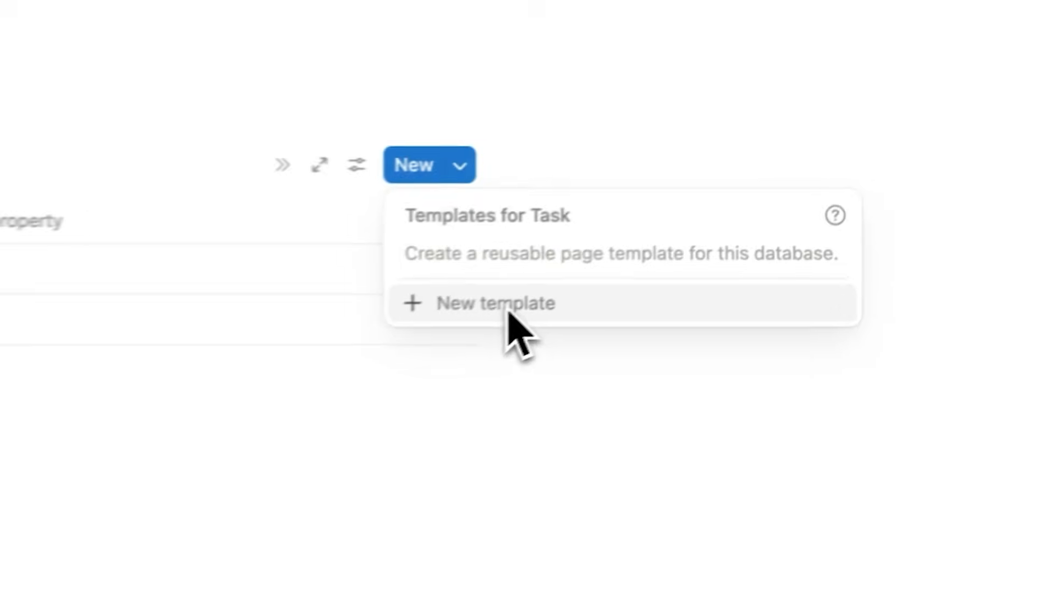
pyautogui.click(589, 282)
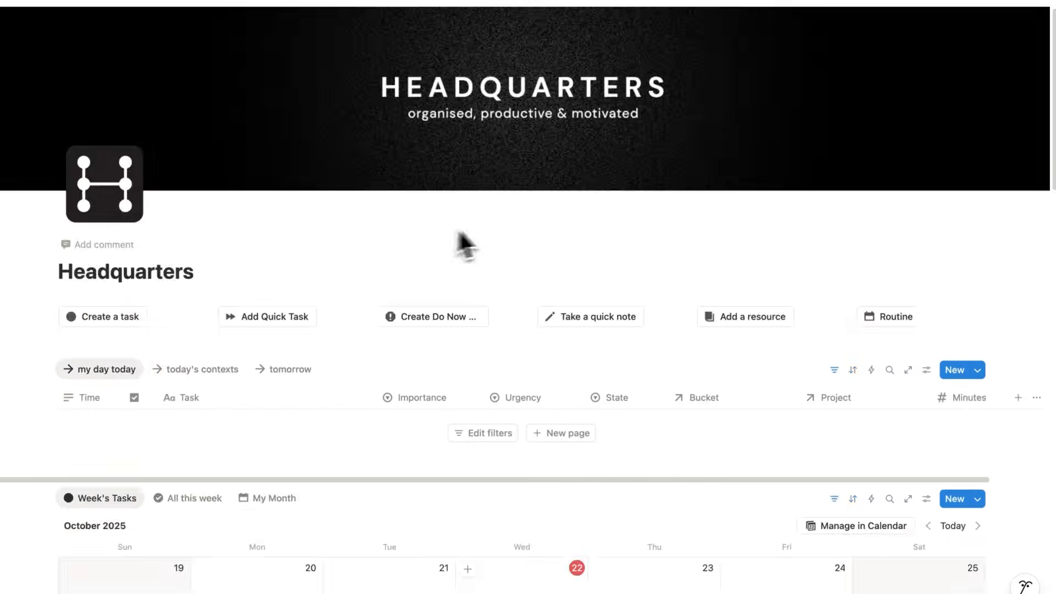
# Step: Create a new project in the No Status group of My Projects and examine the sections of its page
pyautogui.scroll(-15, 494, 225)
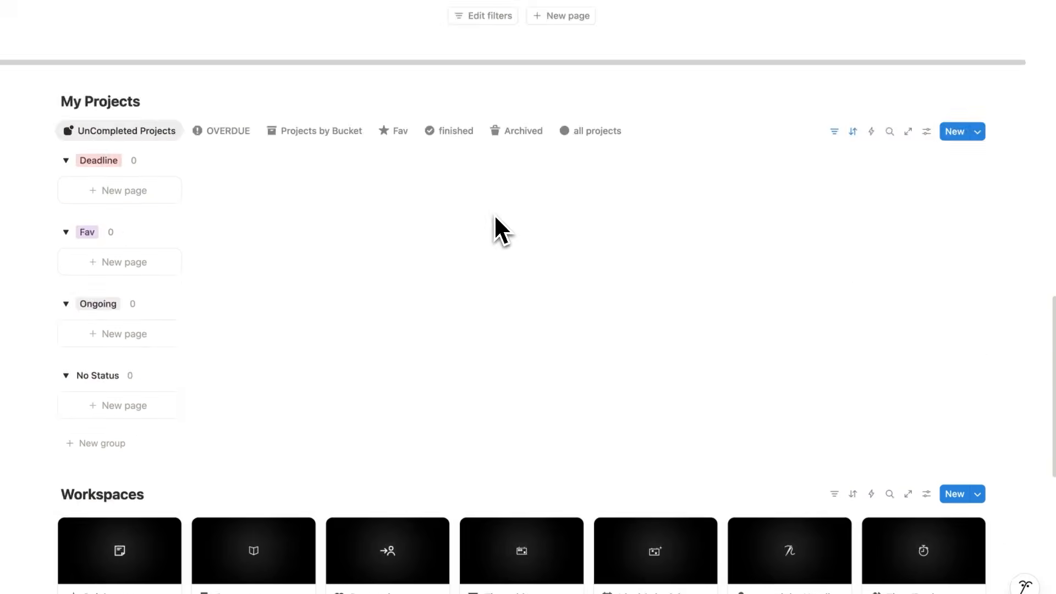
pyautogui.click(165, 277)
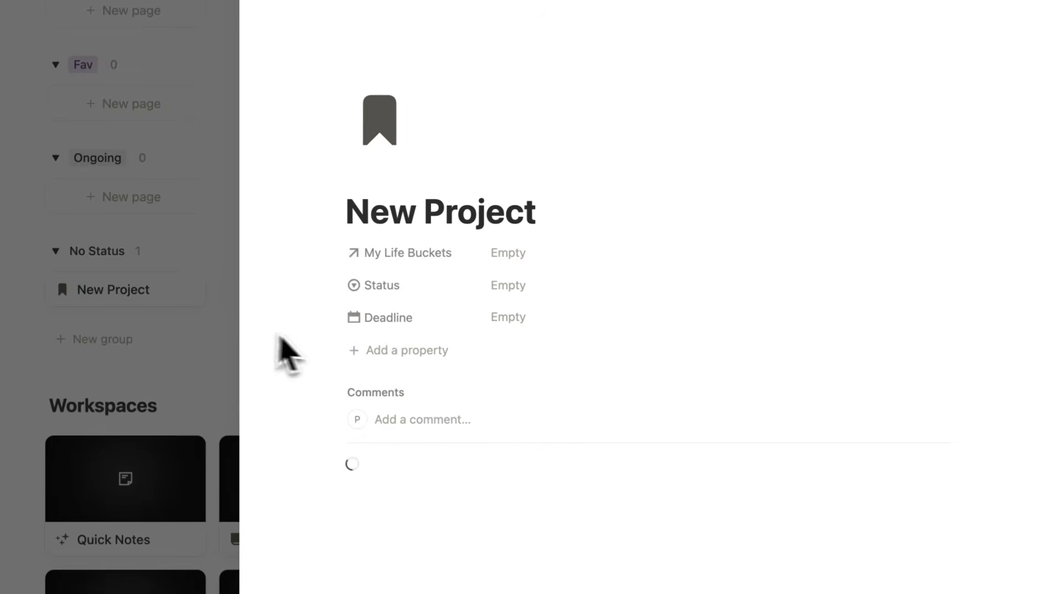
pyautogui.scroll(-7, 459, 228)
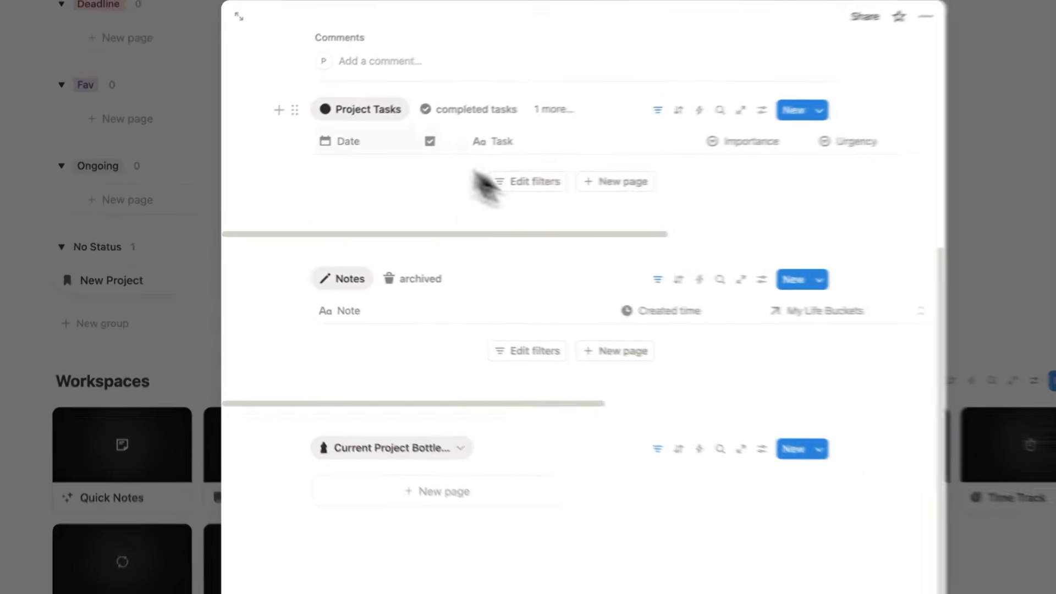
# Step: Close the new project's page and add a page to My Life Buckets using the New Bucket template
pyautogui.scroll(2, 462, 207)
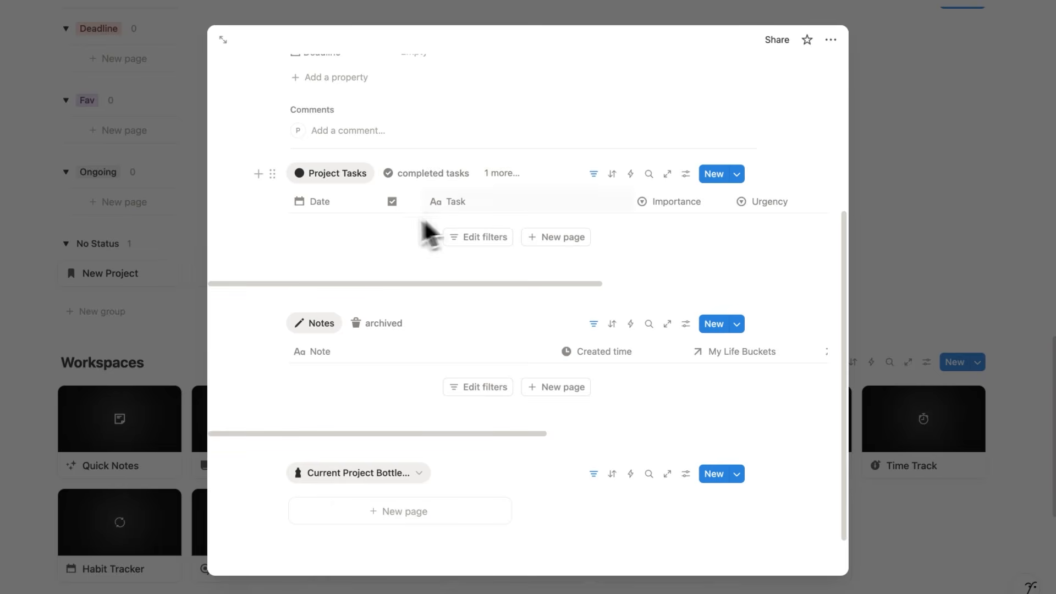
pyautogui.scroll(-2, 410, 368)
pyautogui.click(138, 291)
pyautogui.scroll(-6, 138, 290)
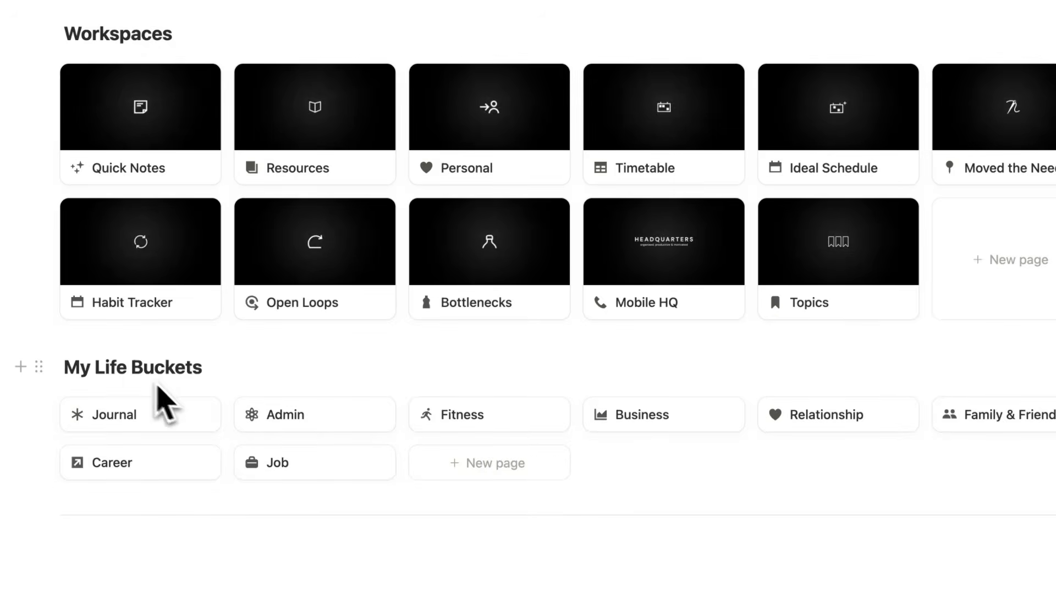
pyautogui.click(509, 473)
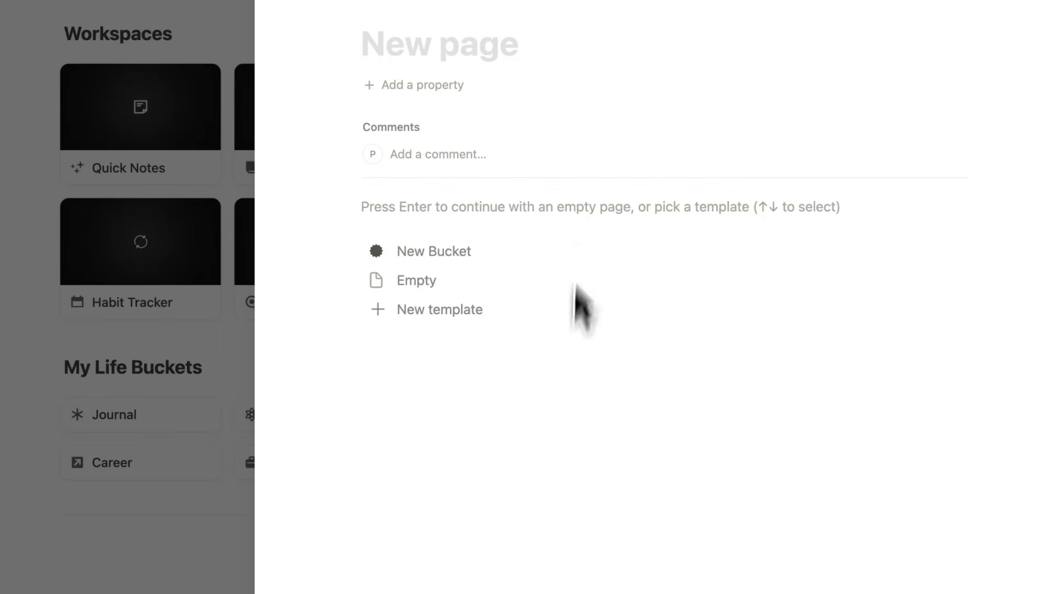
pyautogui.click(497, 257)
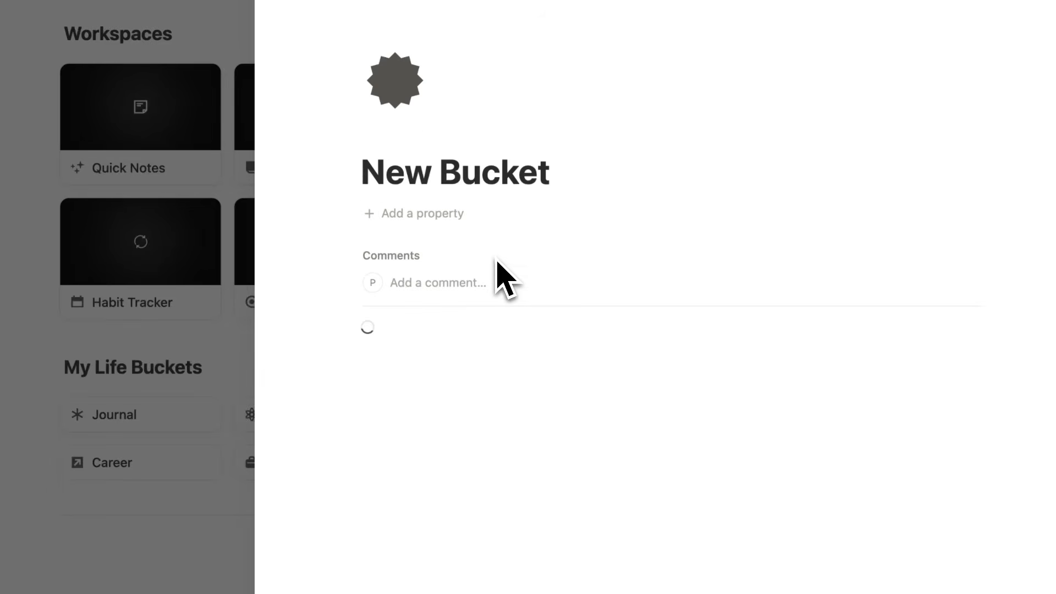
# Step: Rename the new bucket page "Side Hustle" and review its task, note and project sections
pyautogui.moveTo(550, 172); pyautogui.dragTo(346, 163)
pyautogui.write('Side Hustle')
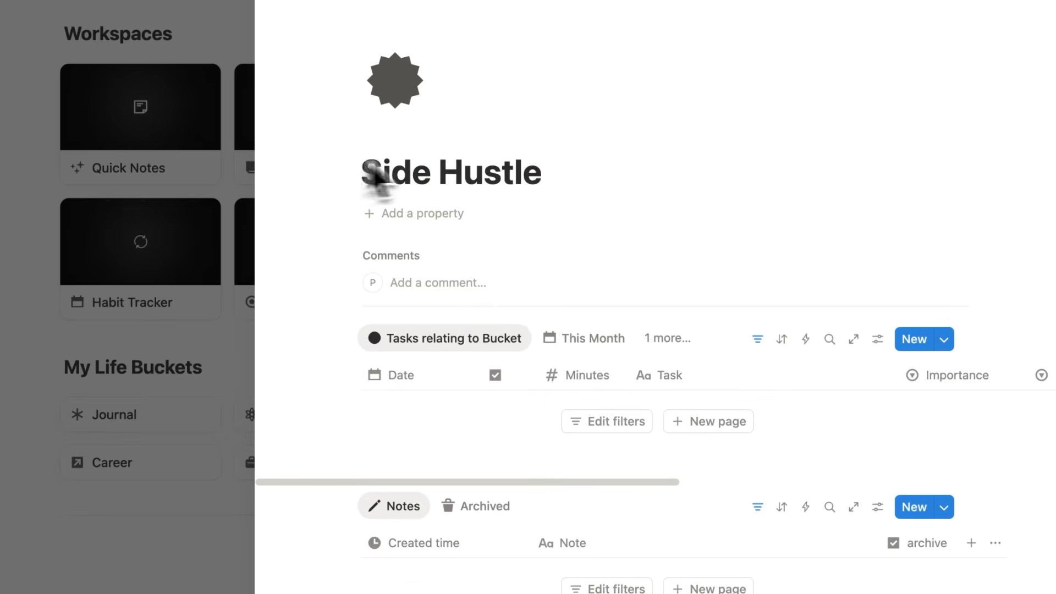
pyautogui.scroll(-3, 434, 274)
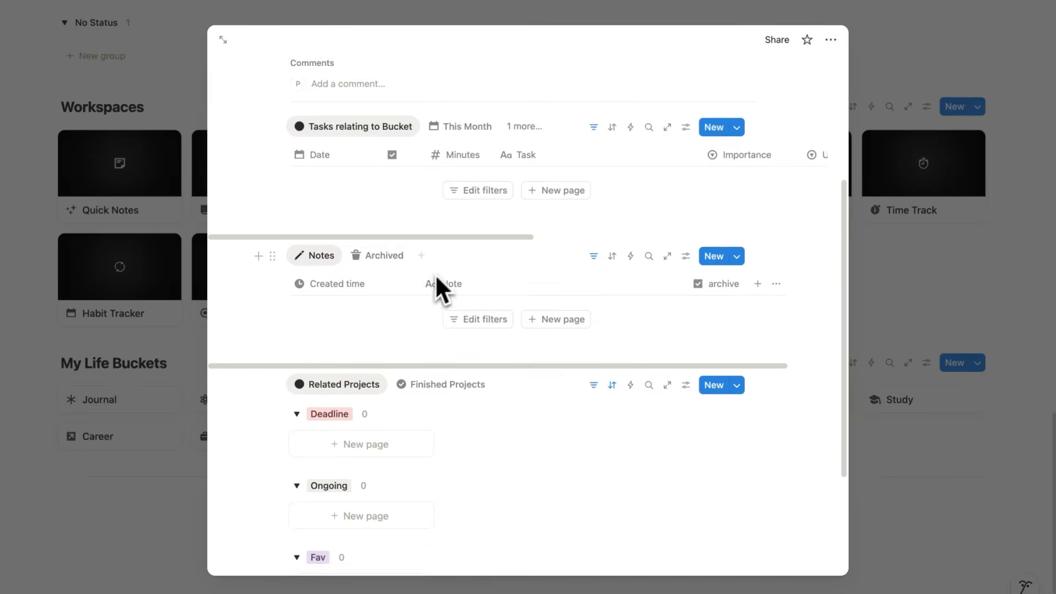
pyautogui.scroll(-3, 446, 292)
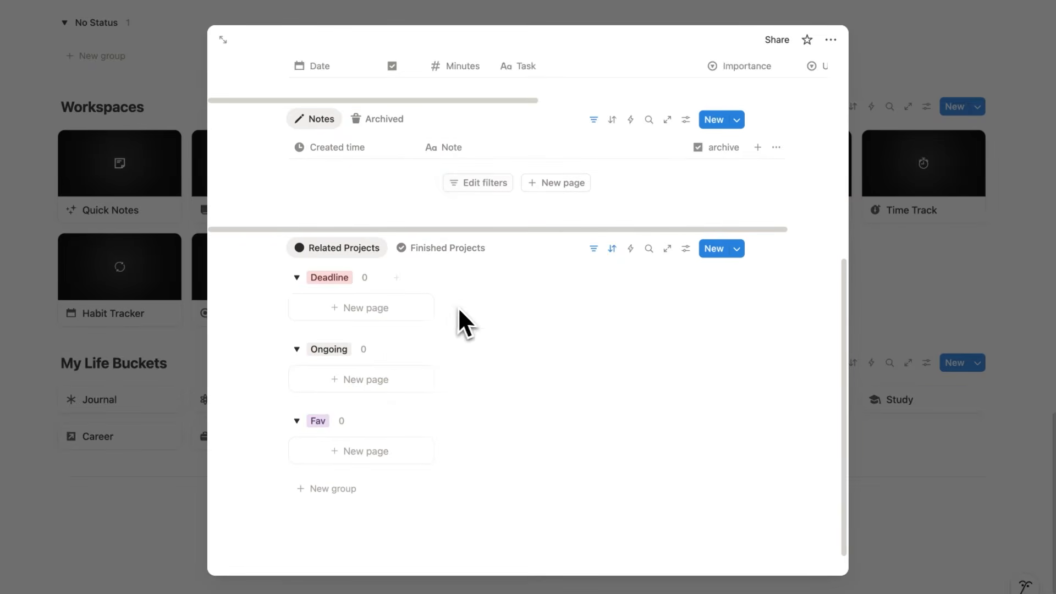
pyautogui.scroll(6, 436, 366)
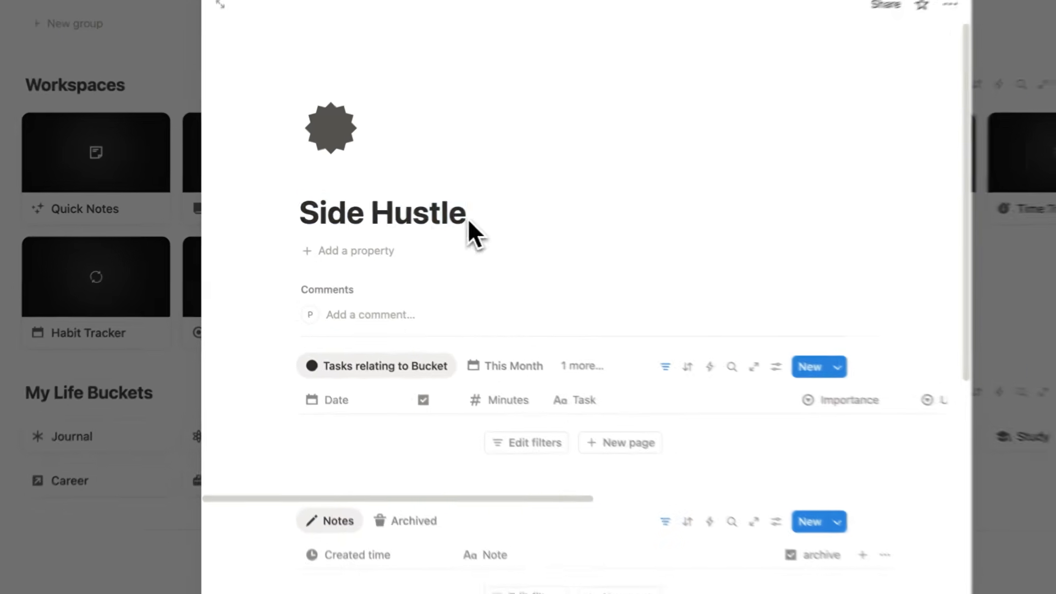
pyautogui.moveTo(468, 221); pyautogui.dragTo(302, 220)
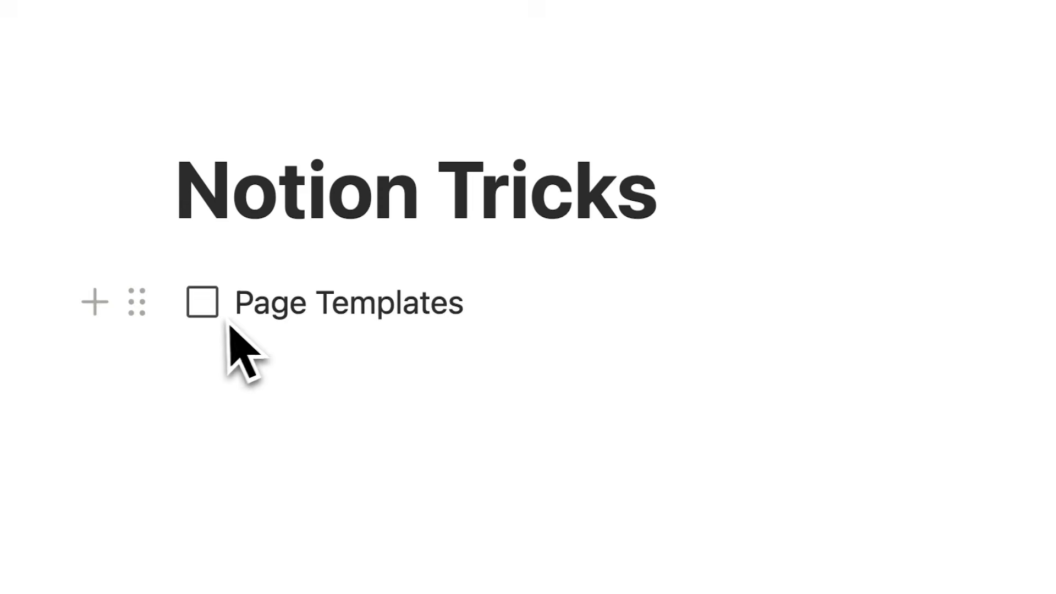
# Step: Check off Page Templates in the Notion Tricks list and add a to-do named "Trick 2" beneath it
pyautogui.press('super+Return')
pyautogui.press('Return')
pyautogui.write('Trick 2')
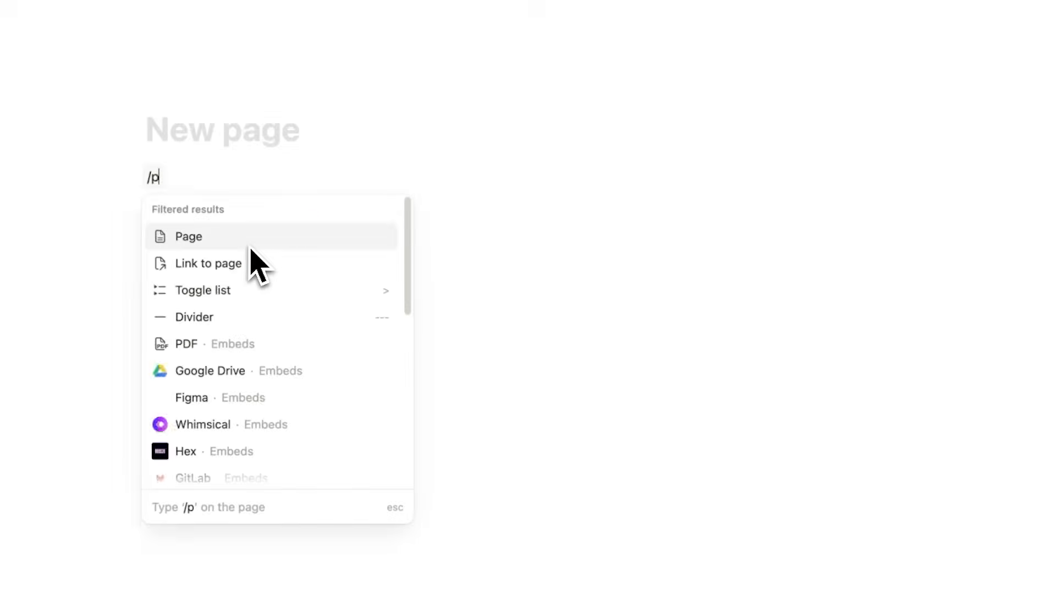
# Step: Create a subpage named "Meetings" inside the untitled new page
pyautogui.write('age')
pyautogui.press('Return')
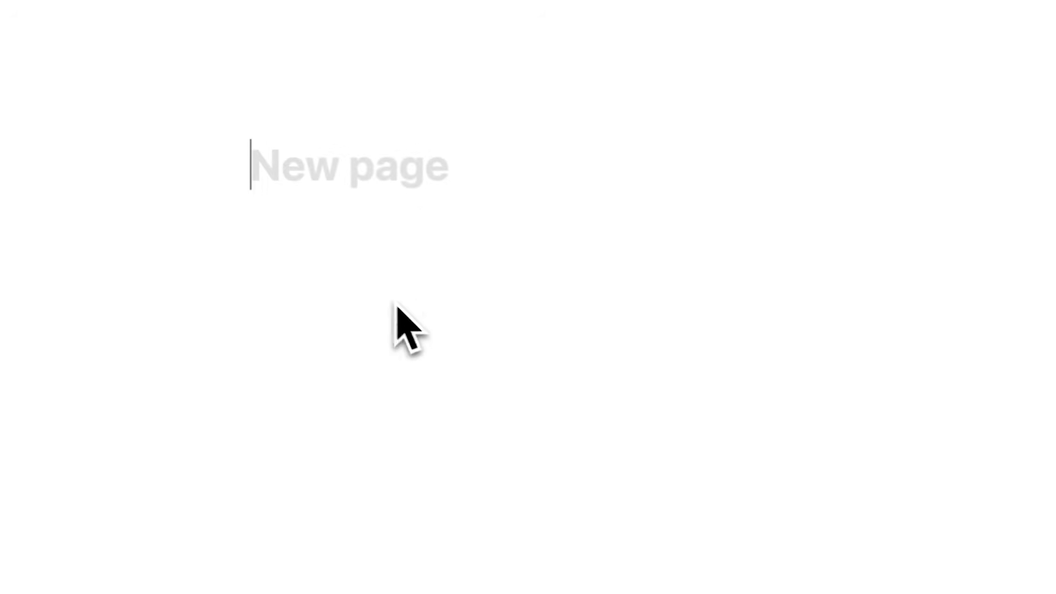
pyautogui.write('Meetings')
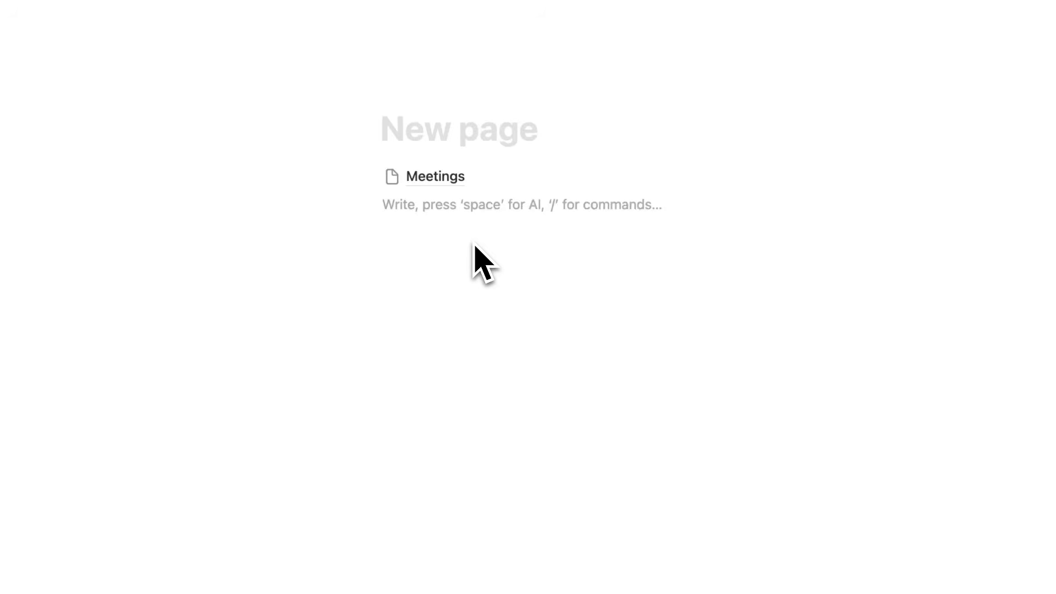
# Step: Create a second subpage named "Client CRM" below Meetings, containing the line "remember blah blah blah!"
pyautogui.write('/page')
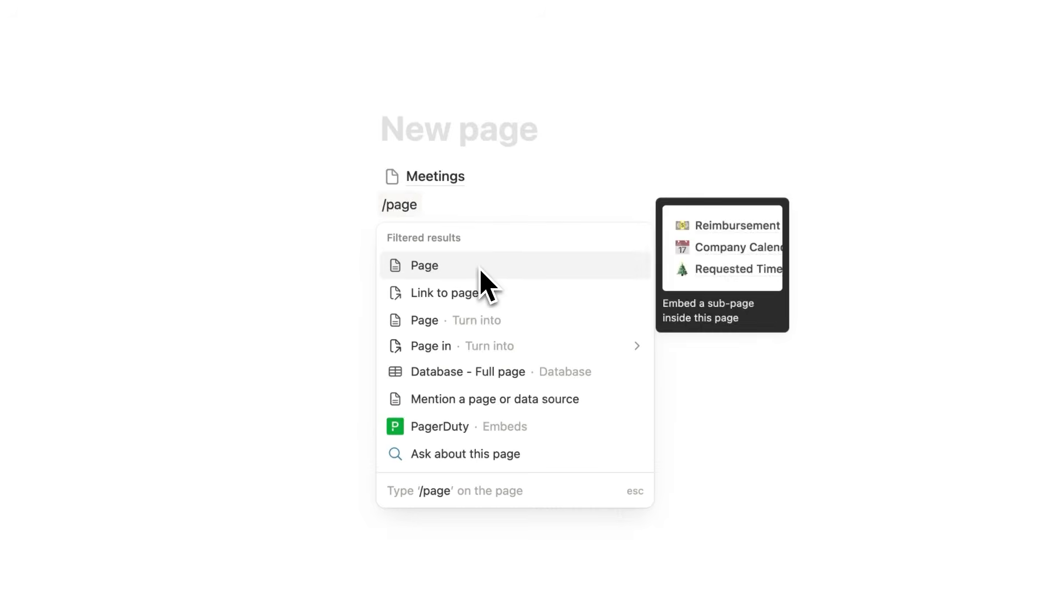
pyautogui.click(479, 265)
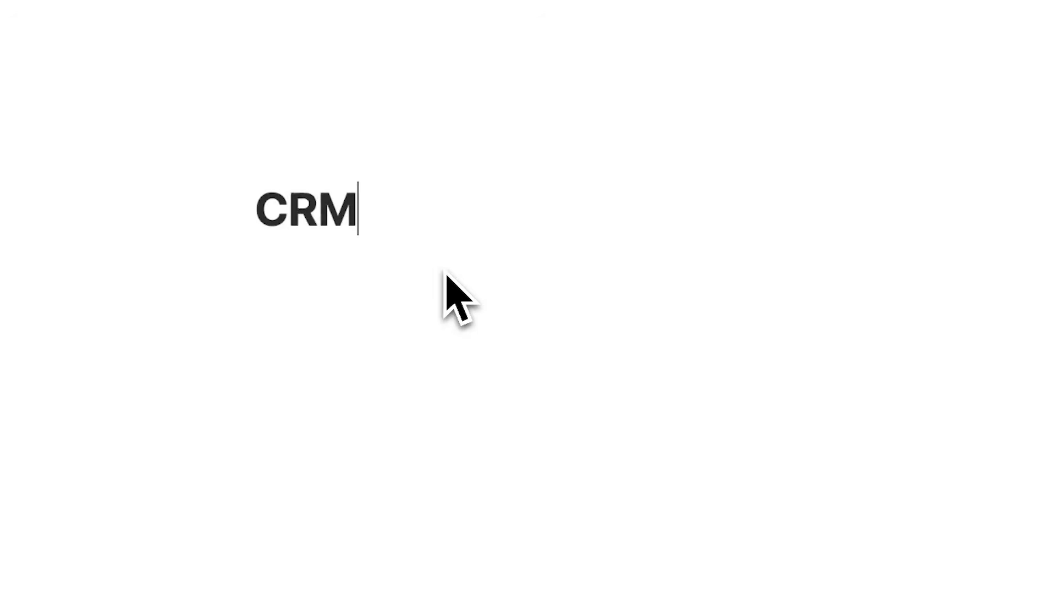
pyautogui.click(263, 215)
pyautogui.write('Client CRM')
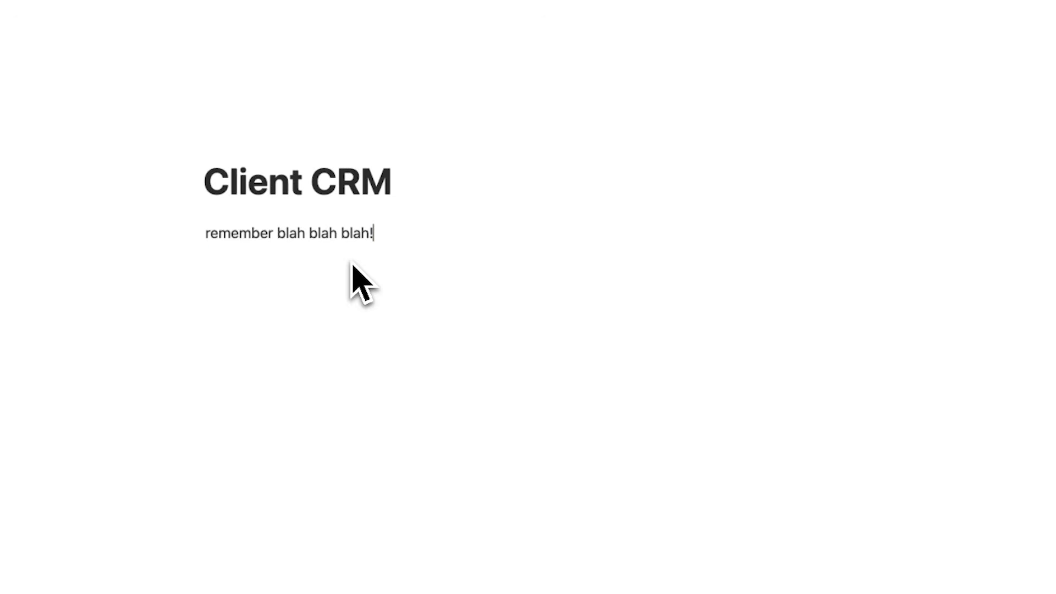
# Step: Copy the "remember blah blah blah!" line from the Client CRM page and paste it into the Meetings page
pyautogui.press('super+a')
pyautogui.click(411, 260)
pyautogui.click(411, 240)
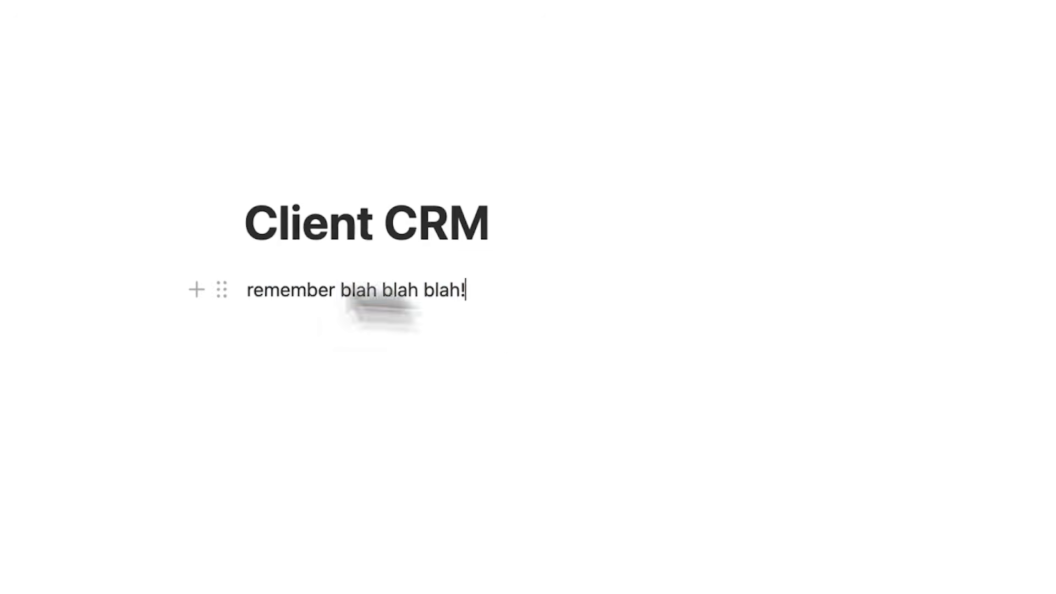
pyautogui.press('super+a')
pyautogui.press('super+c')
pyautogui.click(502, 300)
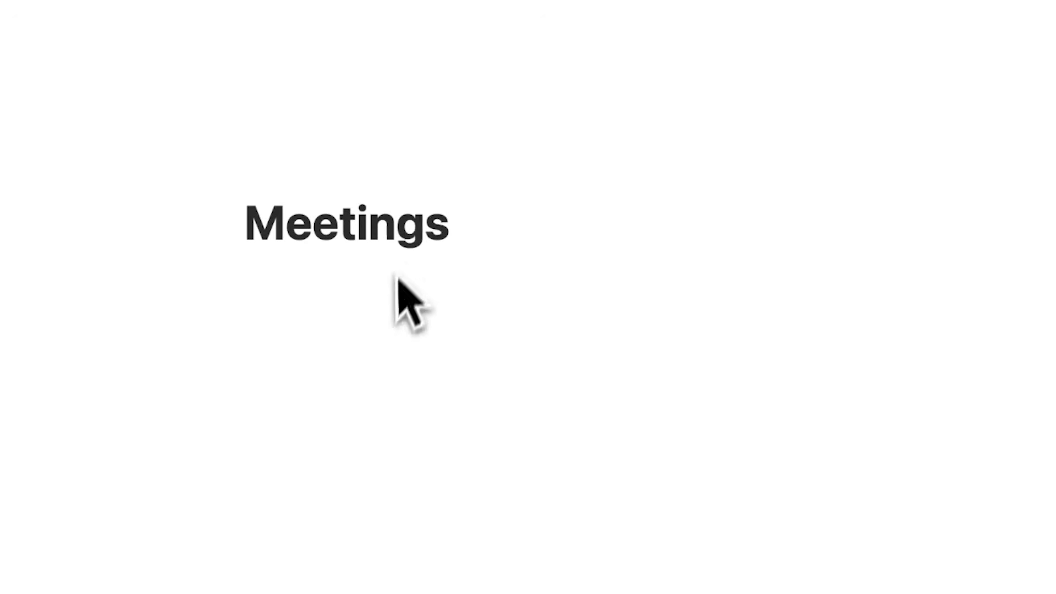
pyautogui.click(396, 289)
pyautogui.press('super+v')
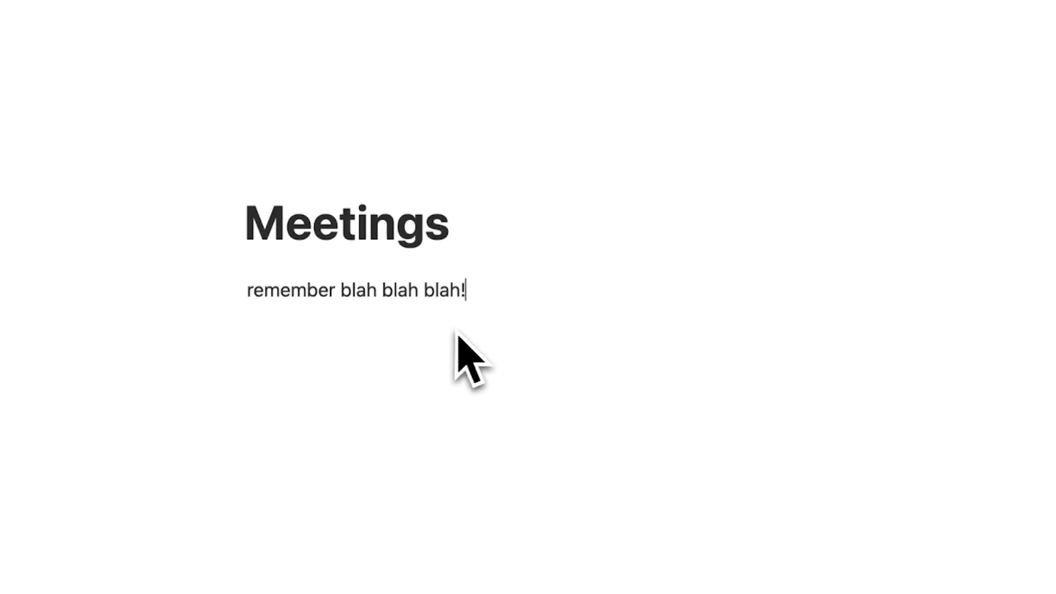
# Step: Insert a synced block on the Meetings page and move the "remember blah blah blah!" line into it
pyautogui.press('Return')
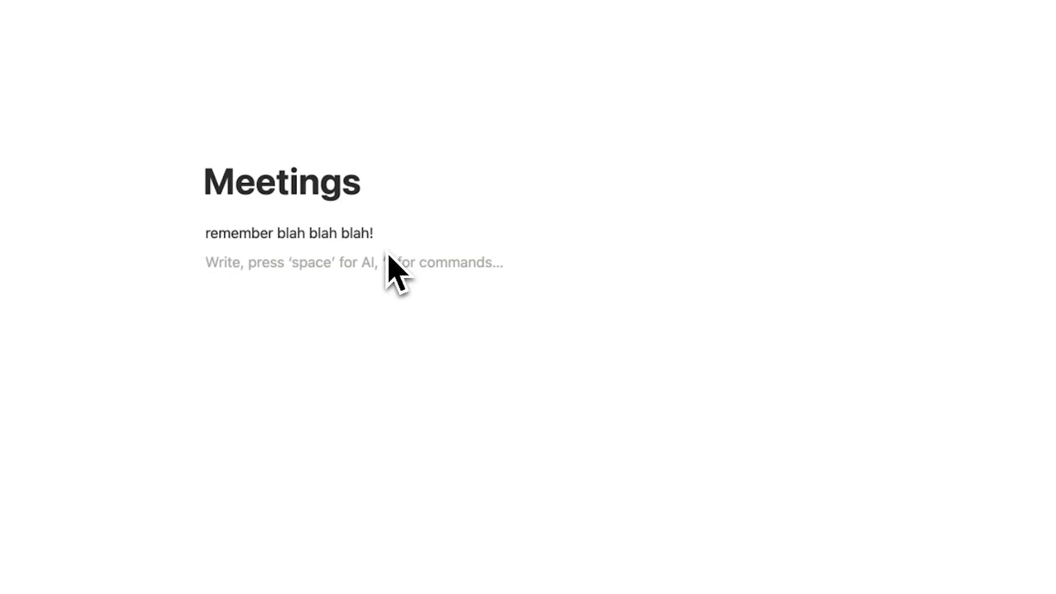
pyautogui.write('/sync')
pyautogui.moveTo(361, 331)
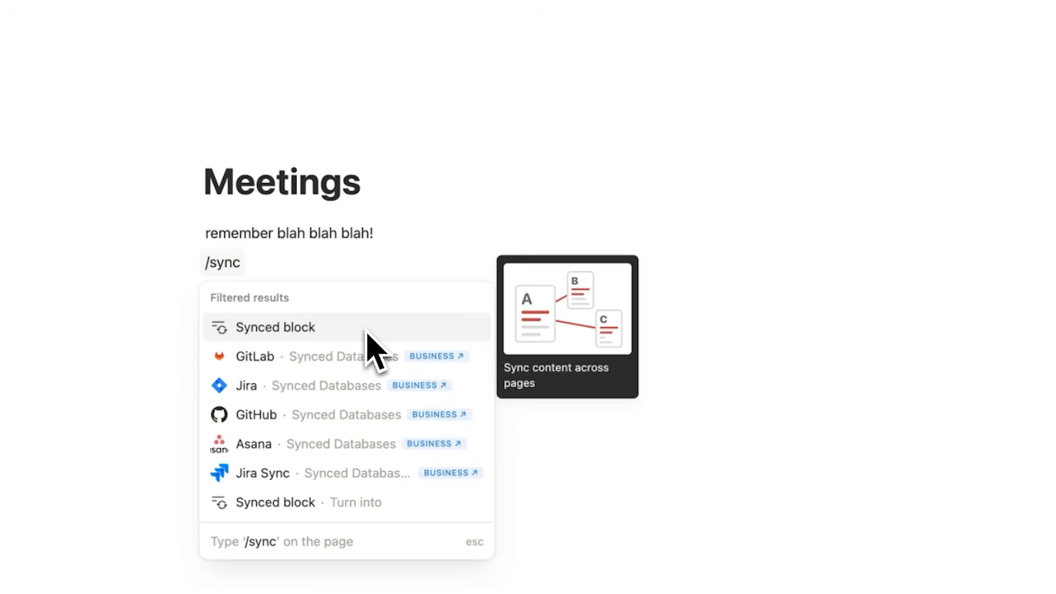
pyautogui.click(366, 330)
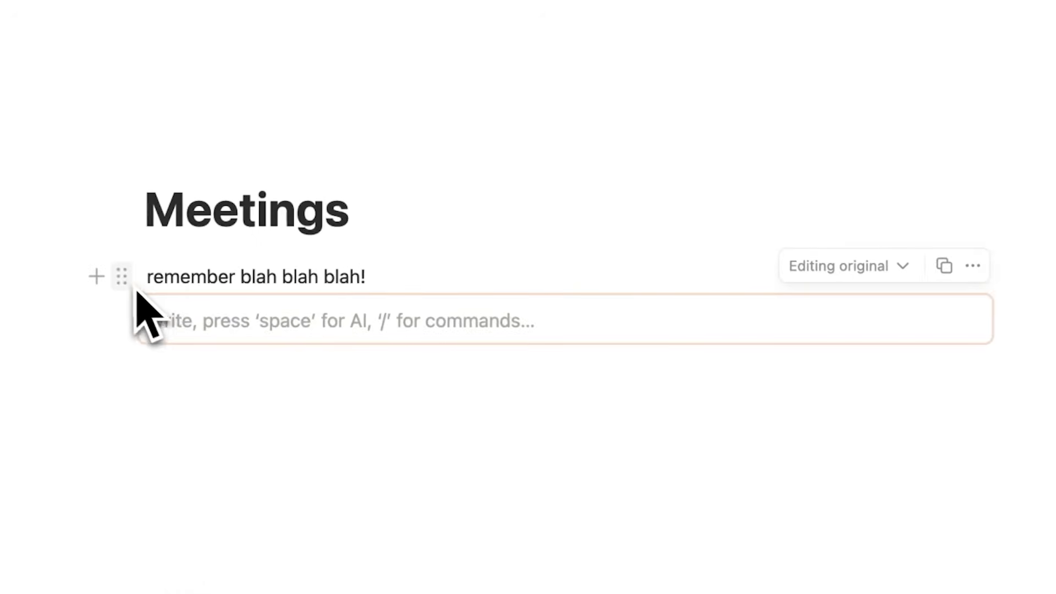
pyautogui.moveTo(124, 279); pyautogui.dragTo(176, 316)
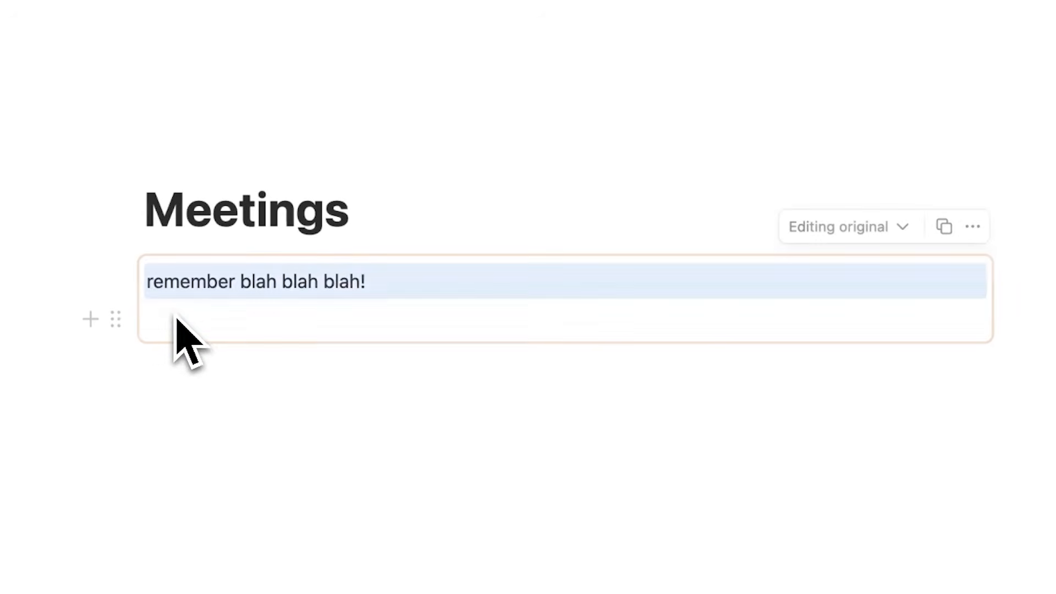
pyautogui.click(200, 322)
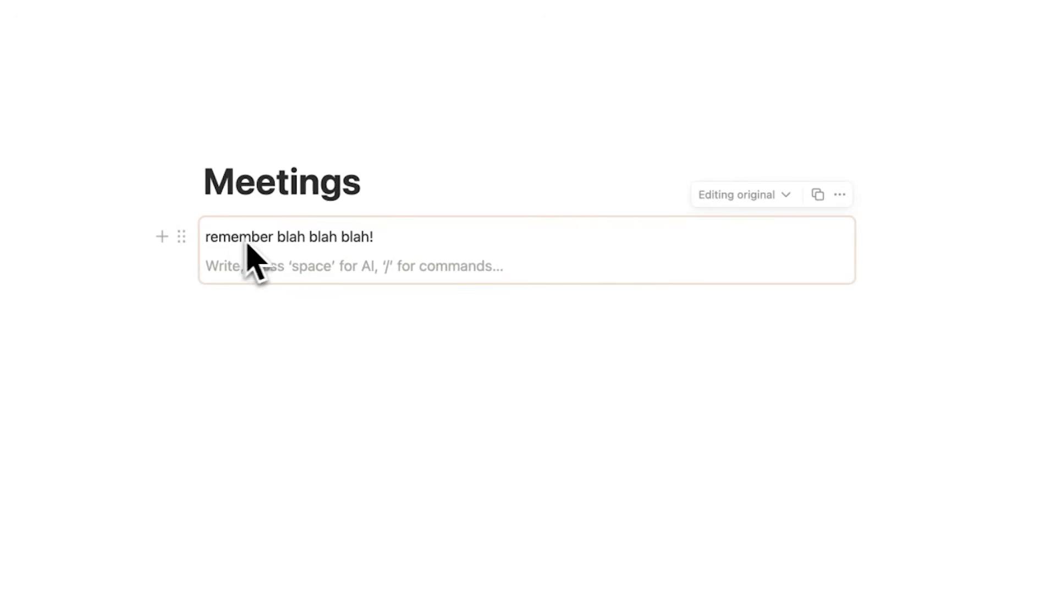
# Step: Paste a synced copy of the Meetings block into Client CRM and check its "123" edit on the Meetings page
pyautogui.click(825, 209)
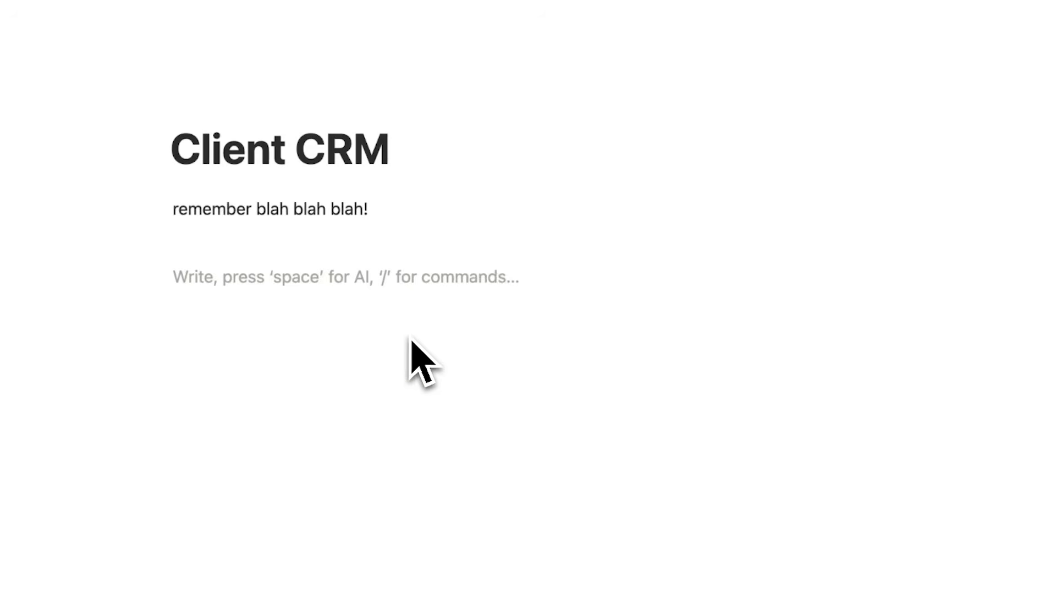
pyautogui.press('super+v')
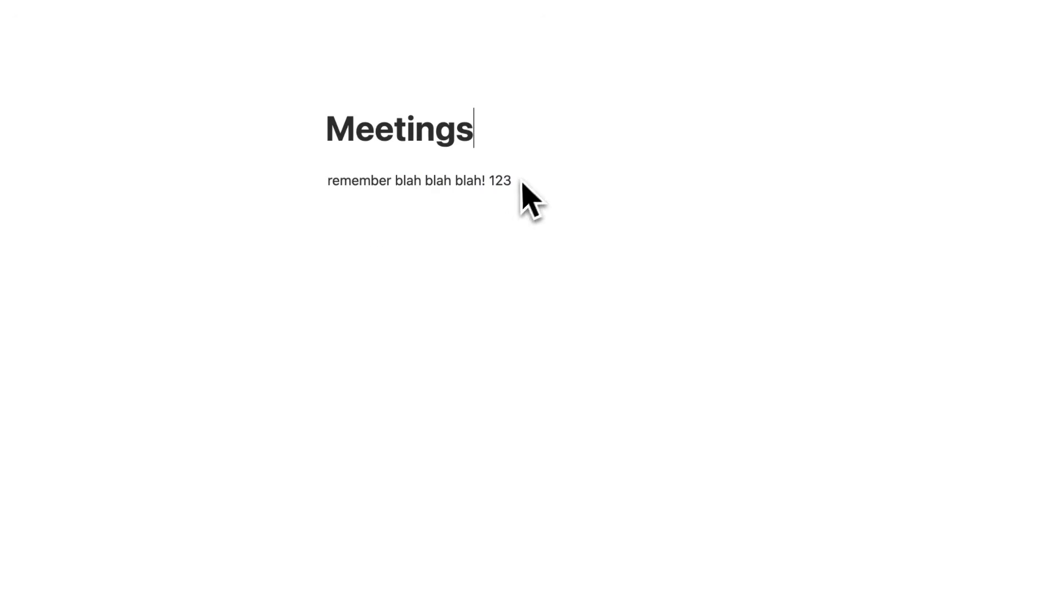
pyautogui.click(530, 185)
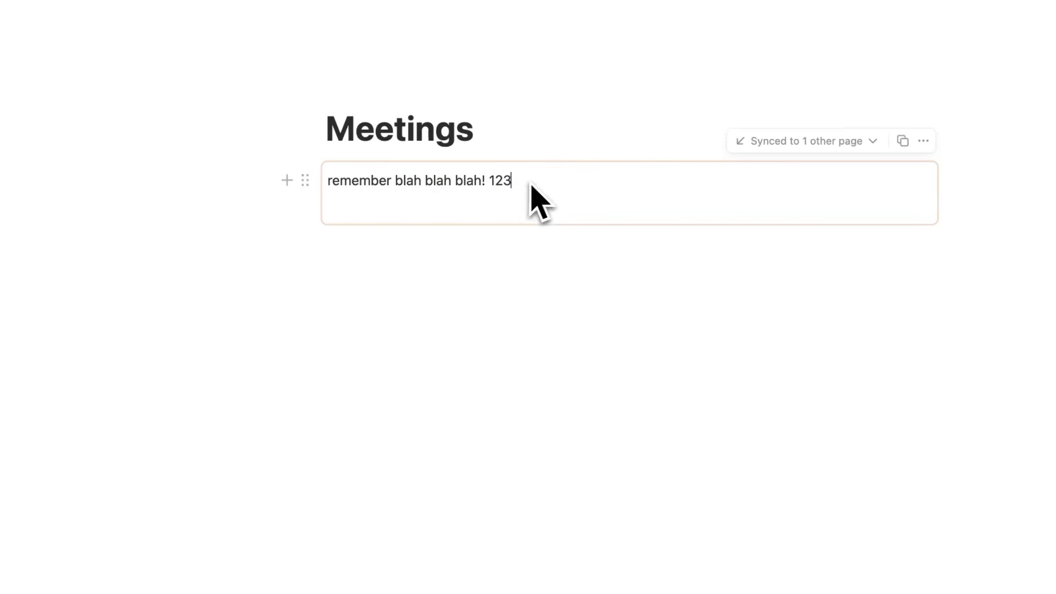
pyautogui.click(541, 309)
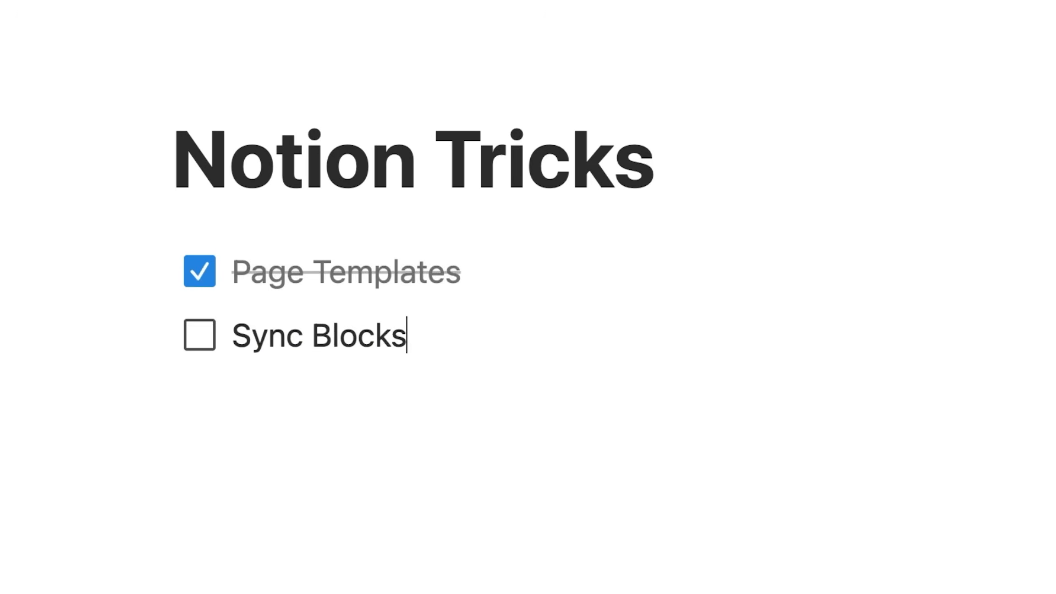
# Step: Check off Sync Blocks in the Notion Tricks list and add a to-do named "Trick 3" beneath it
pyautogui.click(200, 334)
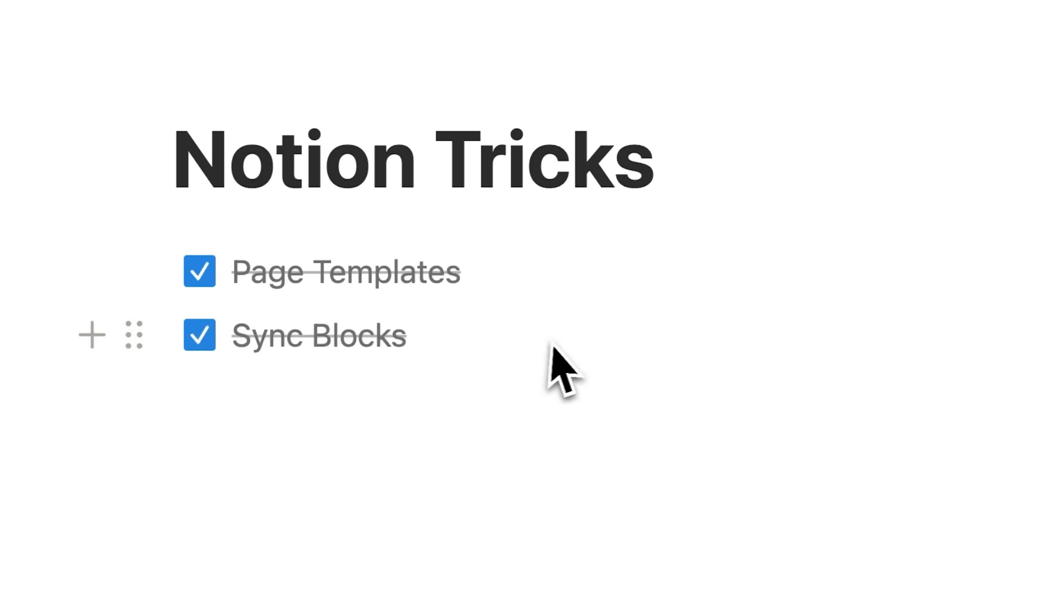
pyautogui.press('Return')
pyautogui.write('Trick 3')
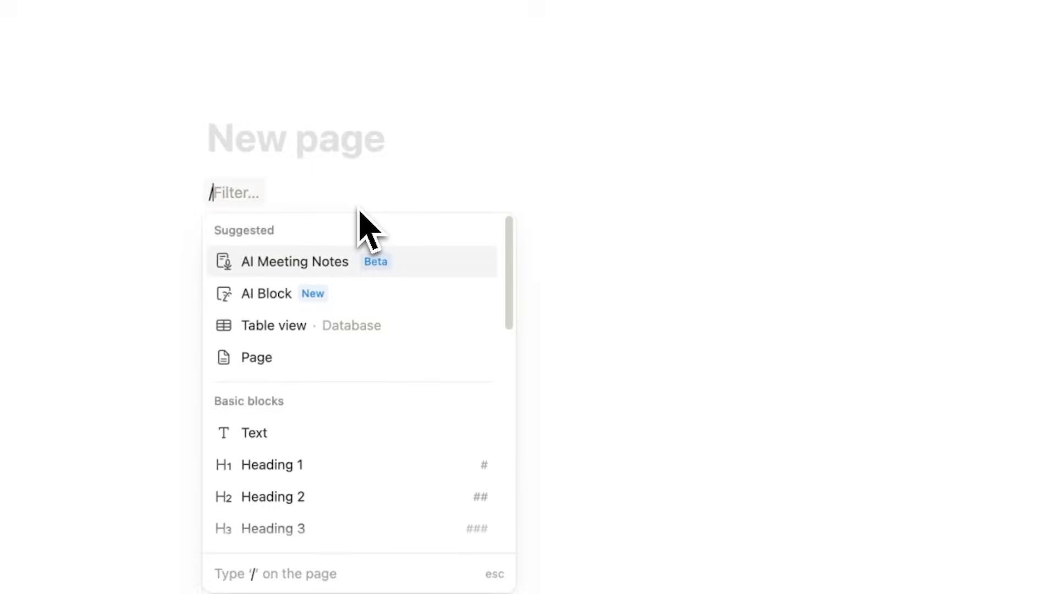
# Step: Insert a Mermaid code block on the untitled new page and look at the Sequence Diagram reference example
pyautogui.write('mermaid')
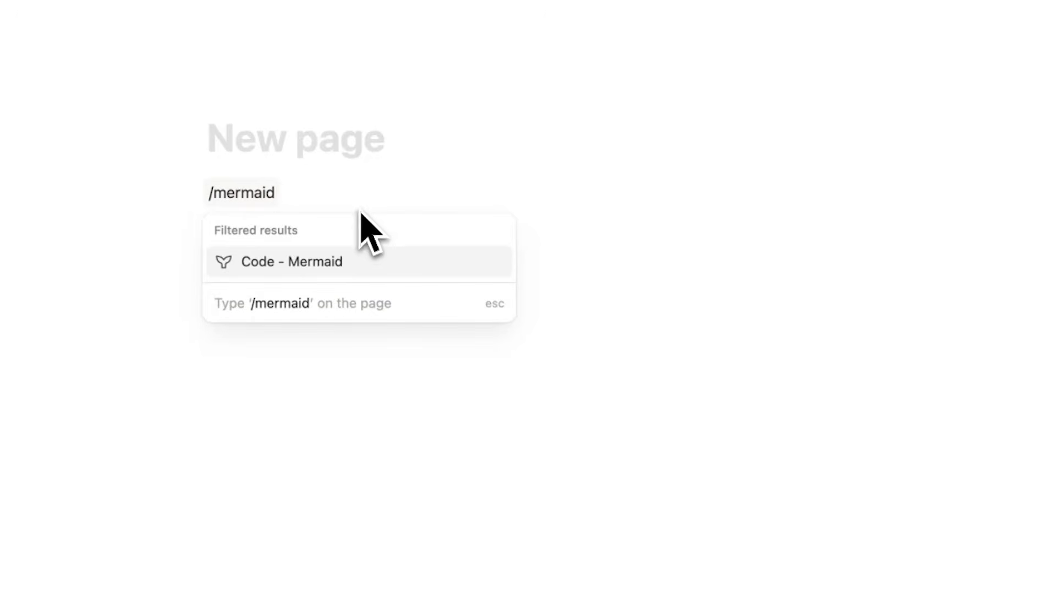
pyautogui.click(377, 255)
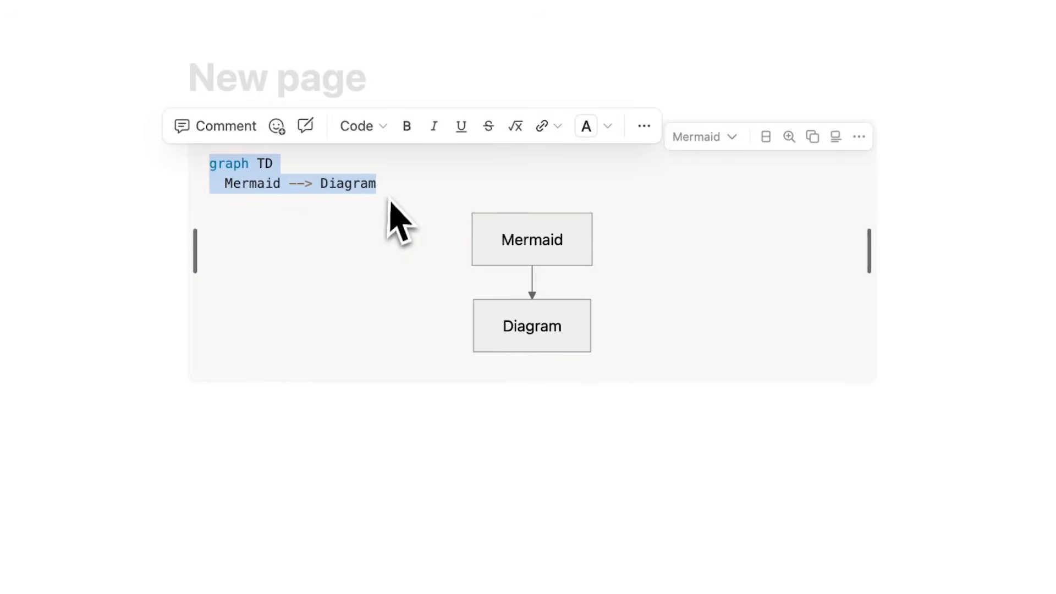
pyautogui.click(465, 413)
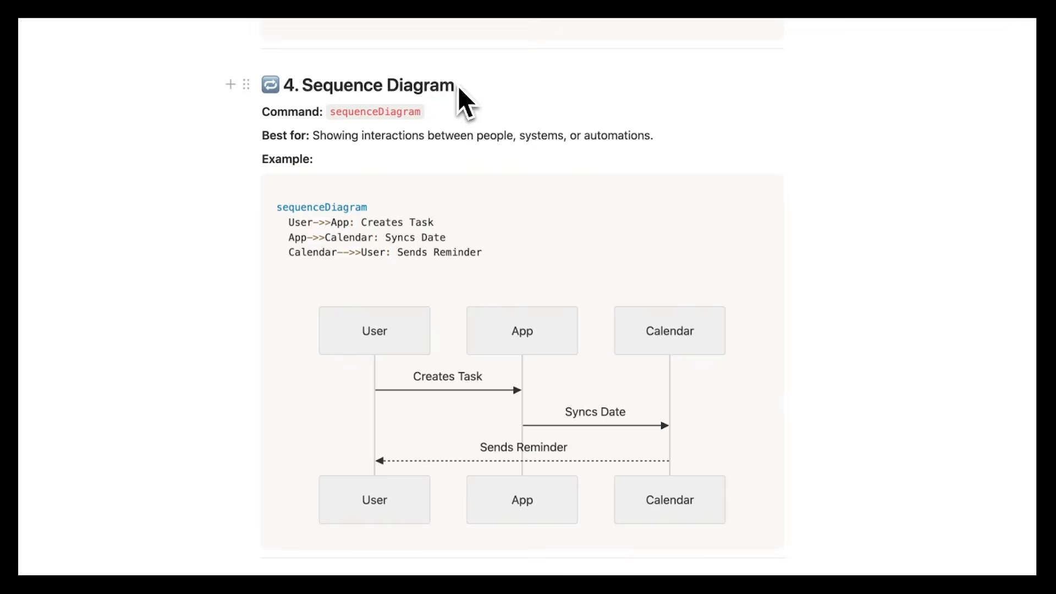
pyautogui.moveTo(457, 86); pyautogui.dragTo(306, 85)
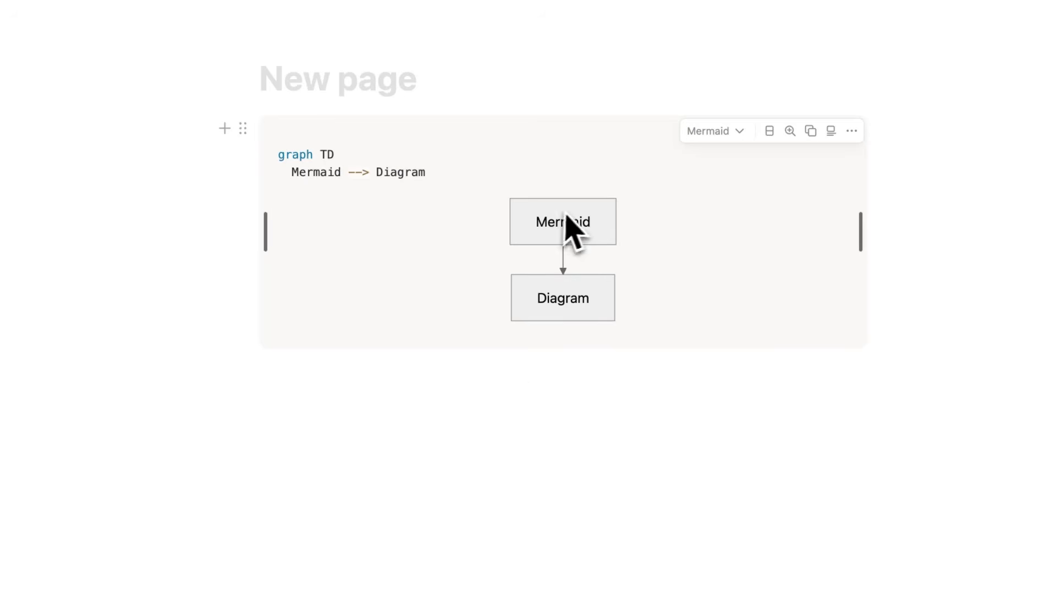
# Step: Edit the Mermaid code so the diagram links Emails to Meetings and Meetings to Pitch
pyautogui.doubleClick(324, 177)
pyautogui.write('Em')
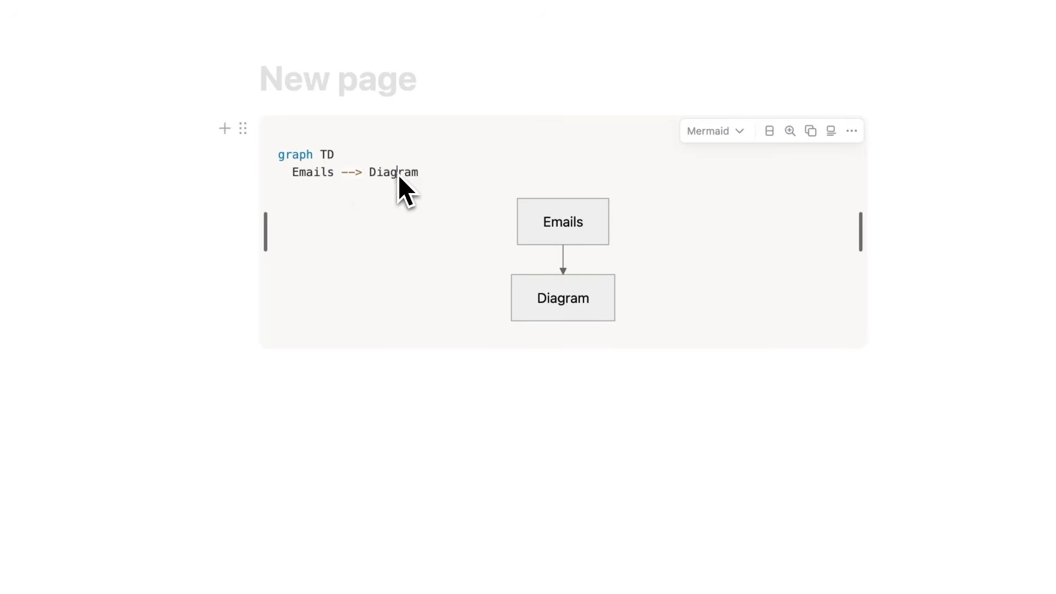
pyautogui.doubleClick(400, 175)
pyautogui.write('Meetings')
pyautogui.press('Return')
pyautogui.write('Meetings --> Pitch')
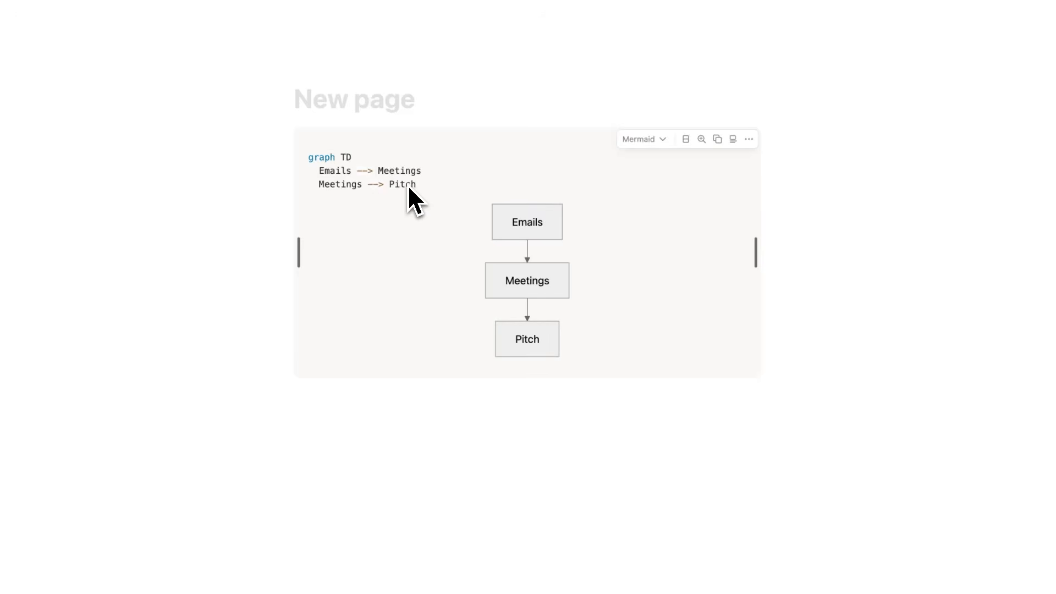
# Step: Rename the Pitch node to Pitches in the Mermaid code
pyautogui.write('es')
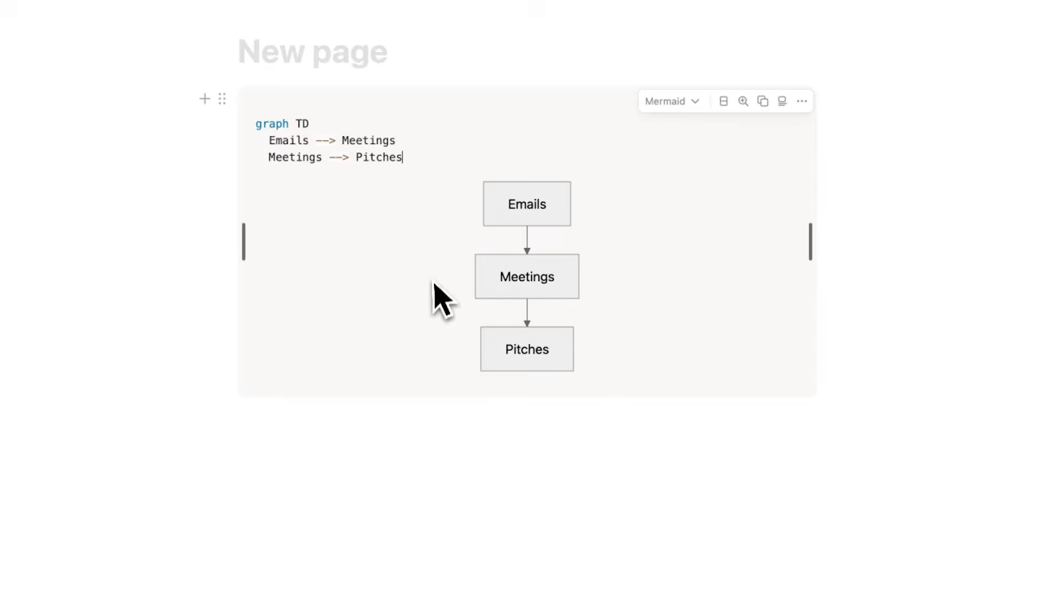
pyautogui.click(813, 354)
pyautogui.moveTo(813, 353); pyautogui.dragTo(803, 554)
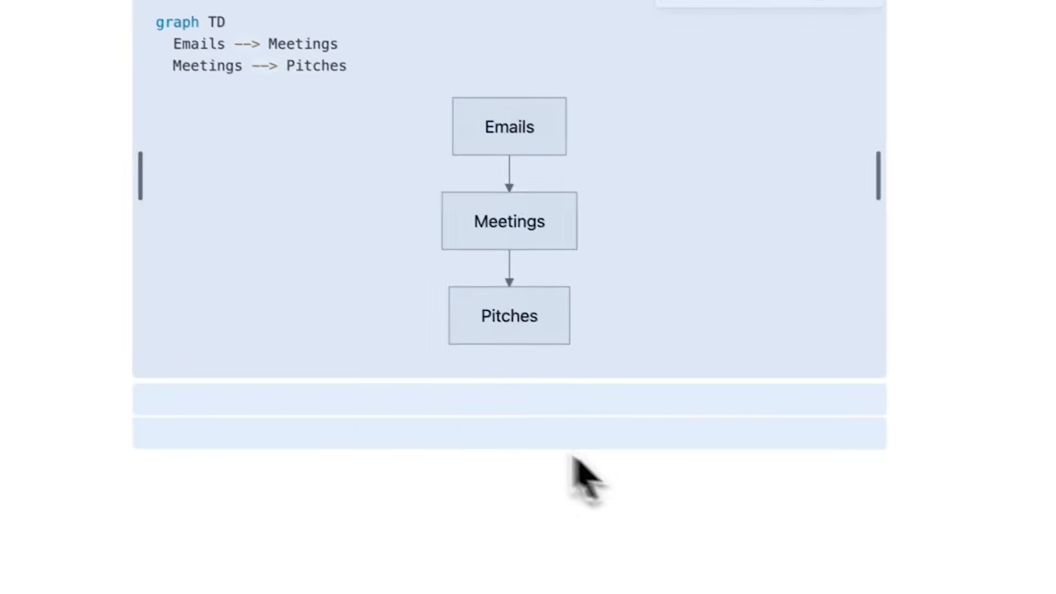
# Step: Browse the block types available for insertion below the Mermaid diagram, from basic blocks through Notion AI to embeds
pyautogui.click(598, 478)
pyautogui.write('/')
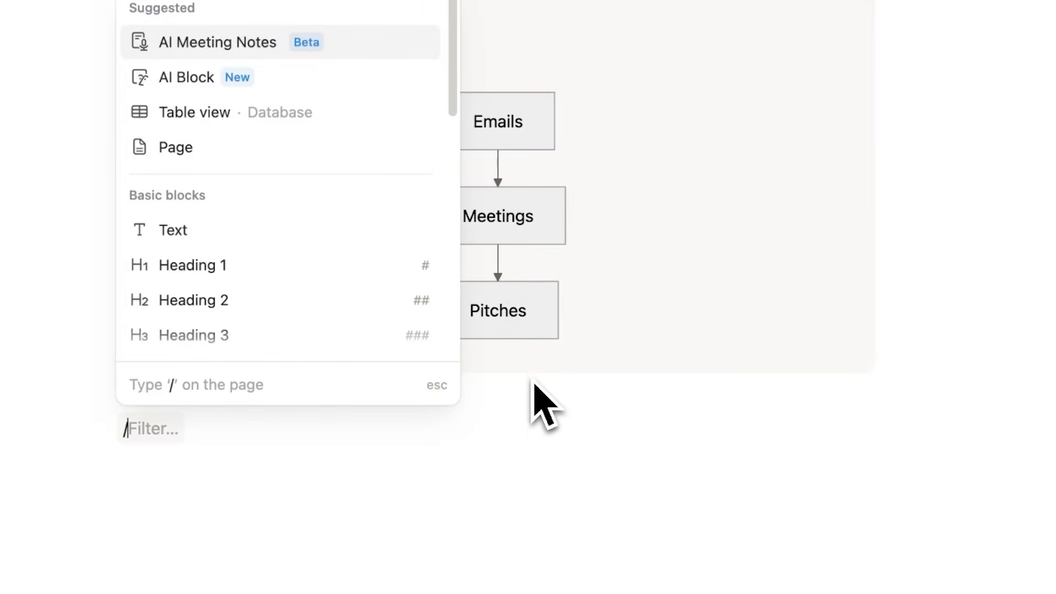
pyautogui.scroll(-10, 419, 224)
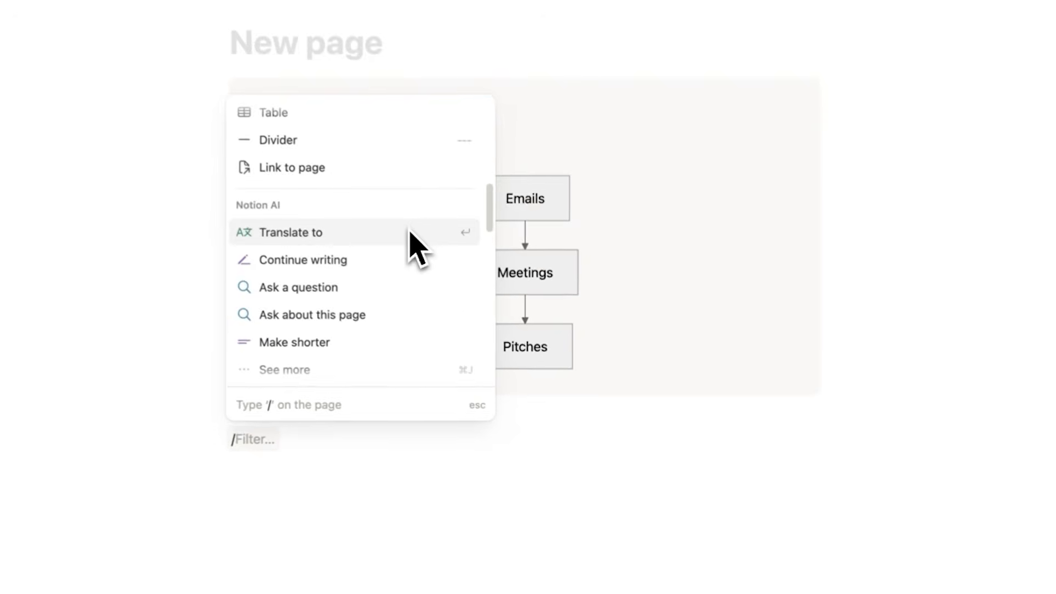
pyautogui.scroll(-10, 410, 232)
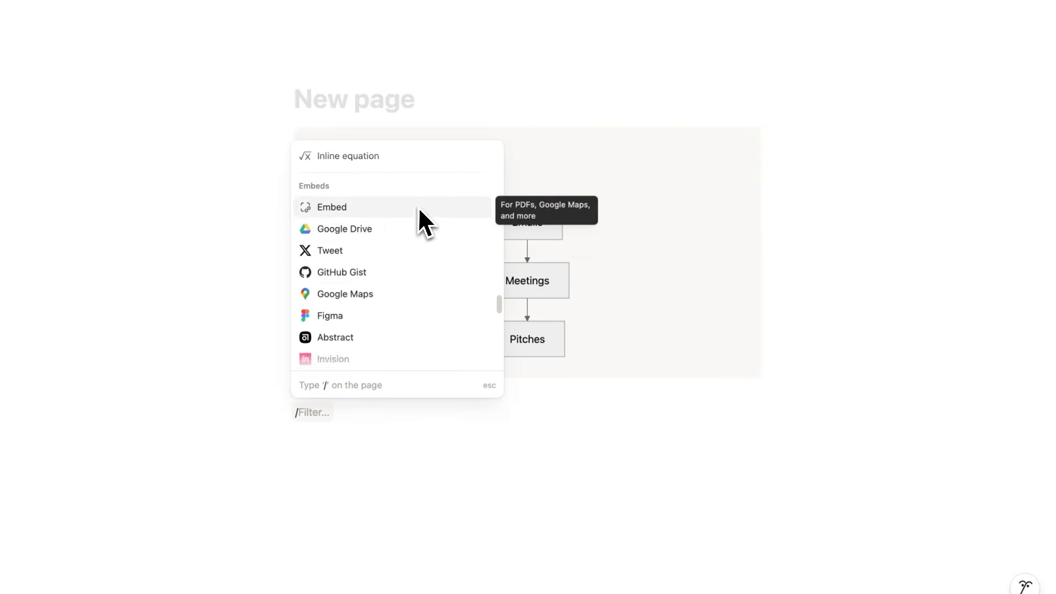
pyautogui.scroll(-2, 418, 208)
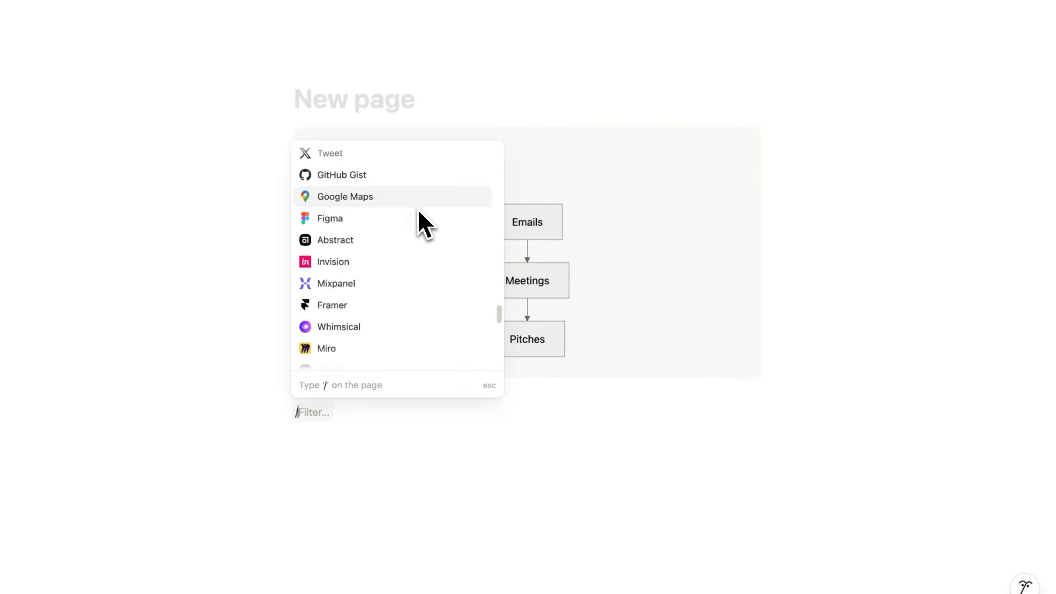
pyautogui.scroll(15, 414, 273)
pyautogui.scroll(-3, 414, 273)
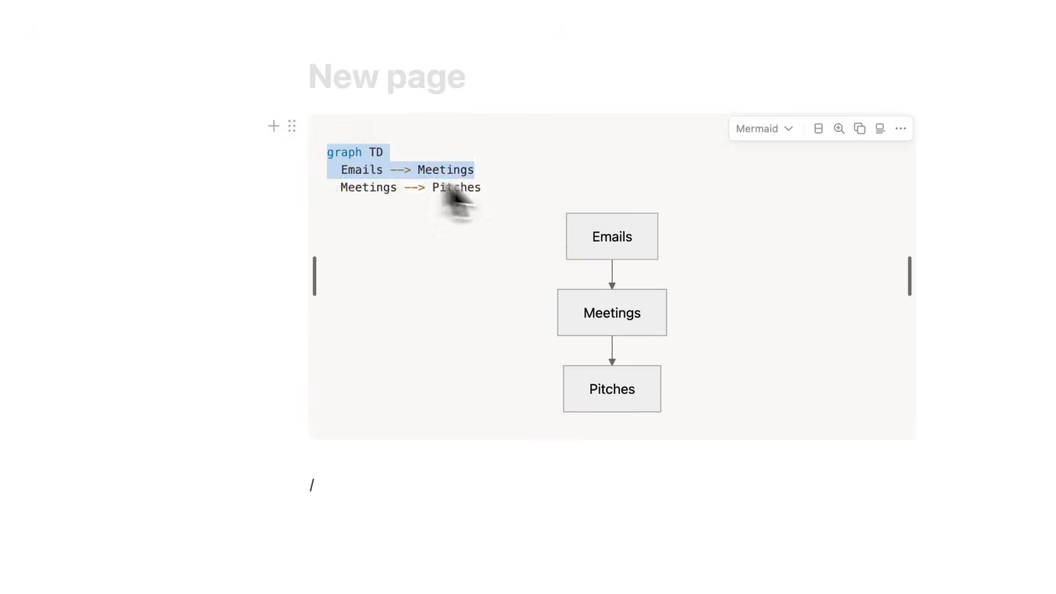
# Step: Highlight the complete Mermaid code and check off Mermaid Code in the Notion Tricks list
pyautogui.moveTo(451, 188); pyautogui.dragTo(545, 201)
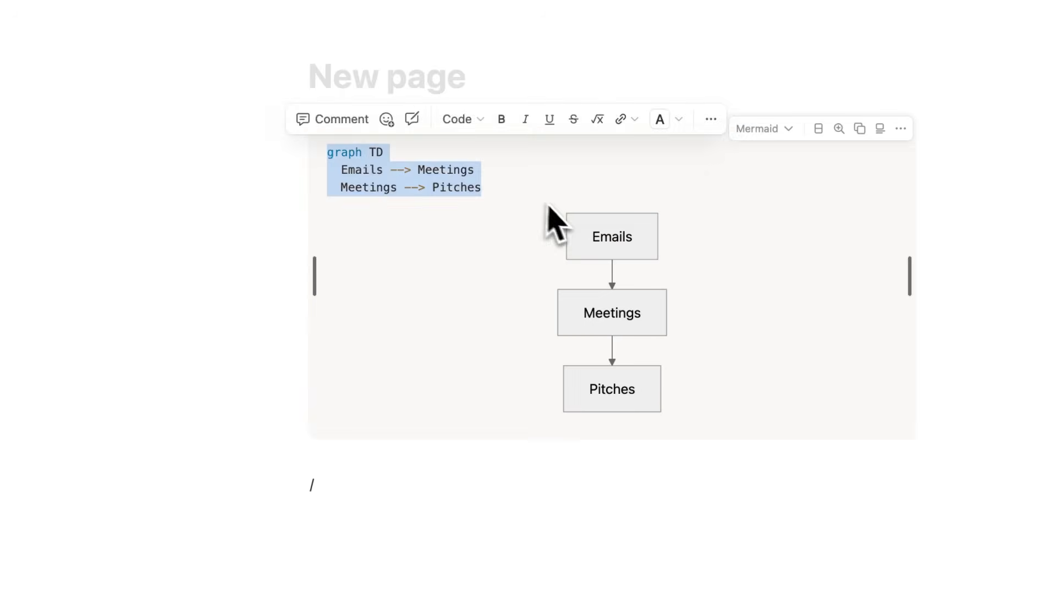
pyautogui.moveTo(1032, 522); pyautogui.dragTo(128, 148)
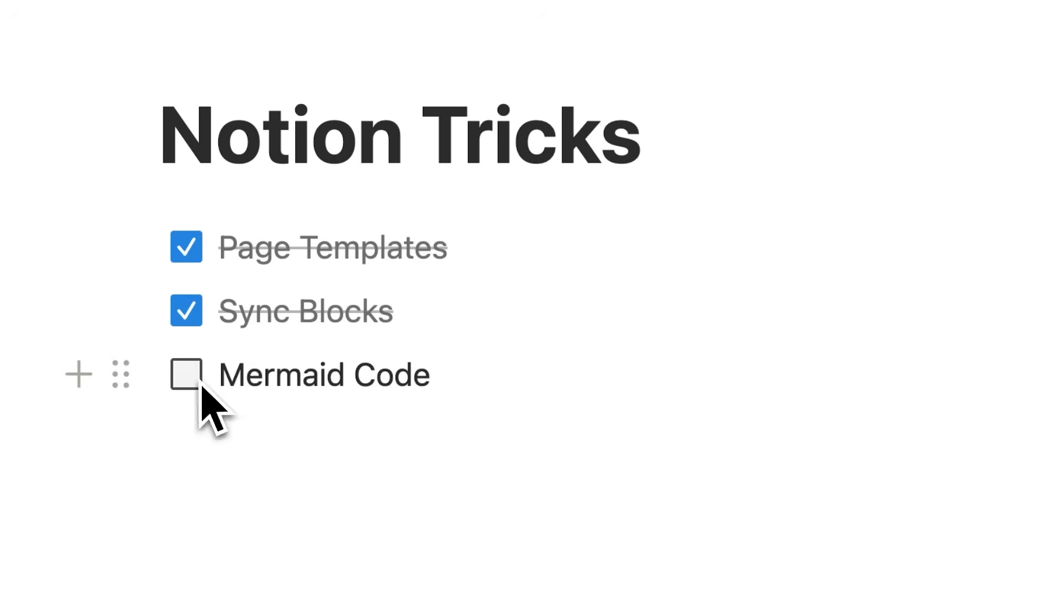
pyautogui.click(189, 379)
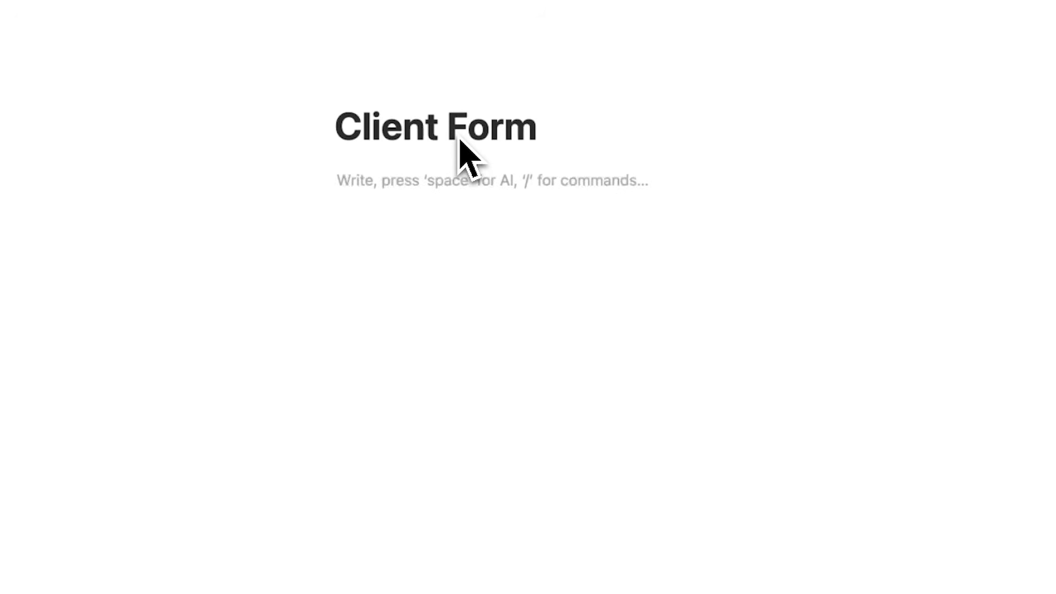
# Step: Insert a form database on the Client Form page and title the form "Client Sign Up"
pyautogui.write('/form')
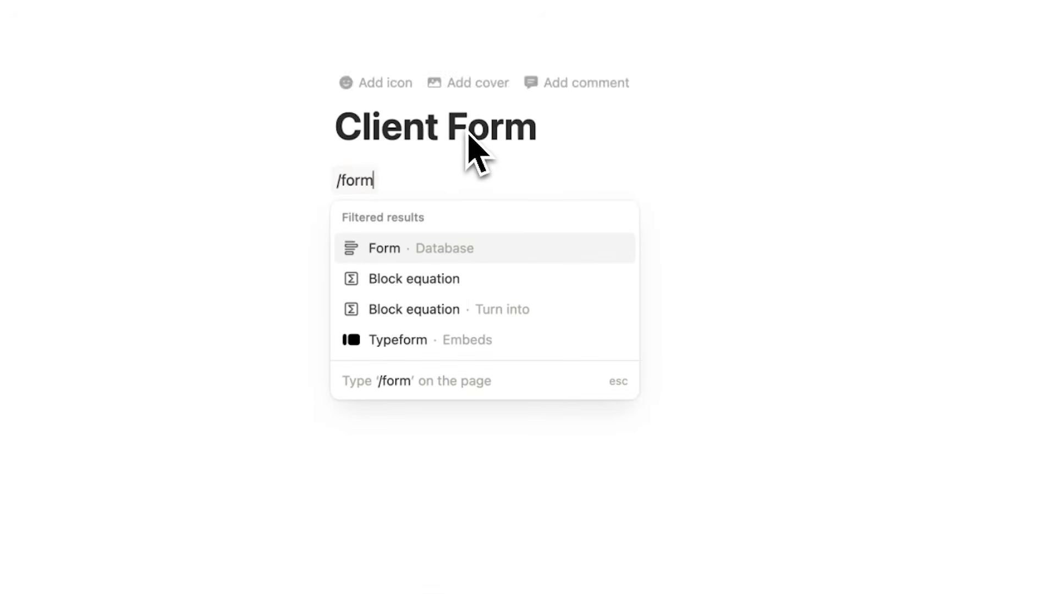
pyautogui.press('Return')
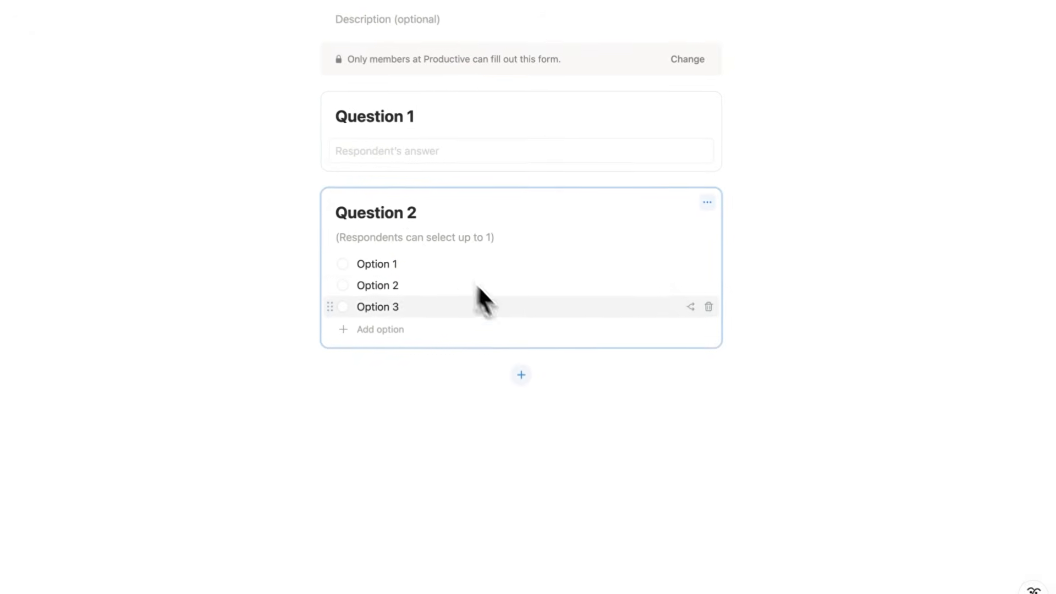
pyautogui.scroll(1, 490, 294)
pyautogui.scroll(1, 483, 255)
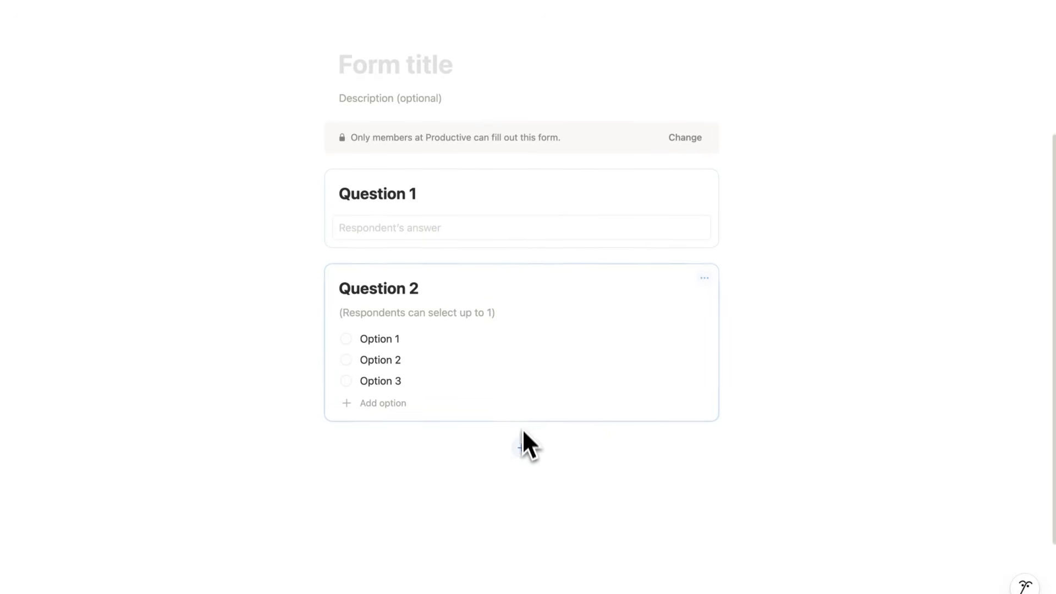
pyautogui.scroll(-5, 464, 231)
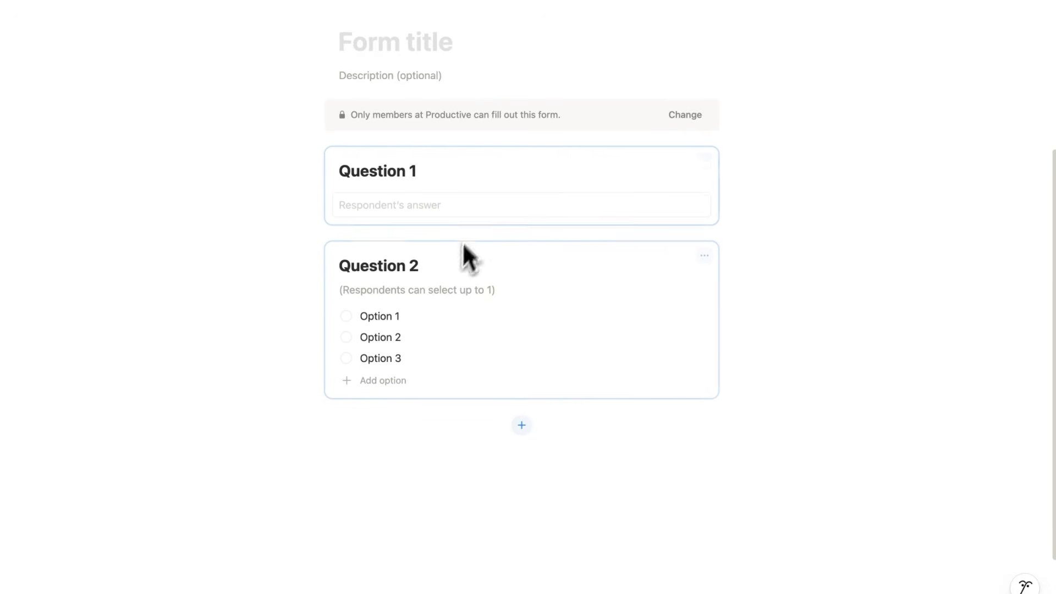
pyautogui.click(534, 408)
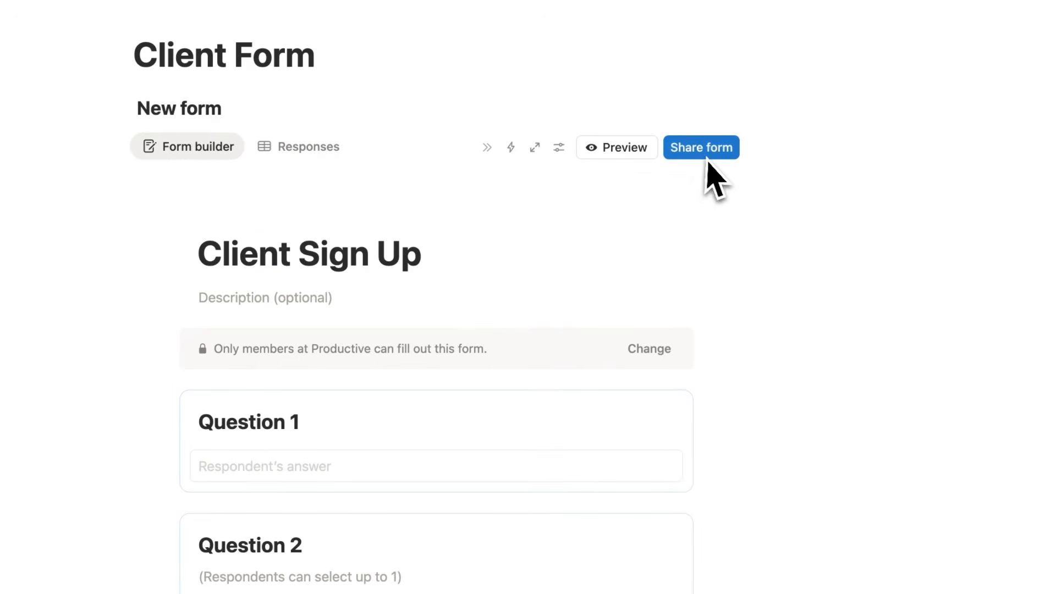
# Step: Share the Client Sign Up form publicly and fill it in with "answer" for Question 1 and Option 1 for Question 2
pyautogui.click(706, 156)
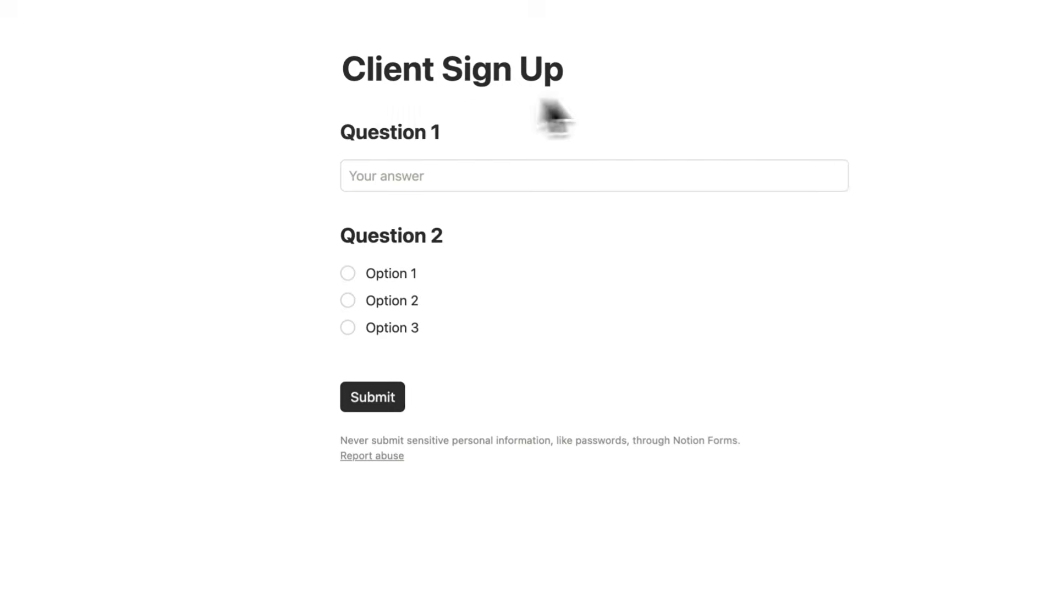
pyautogui.click(435, 171)
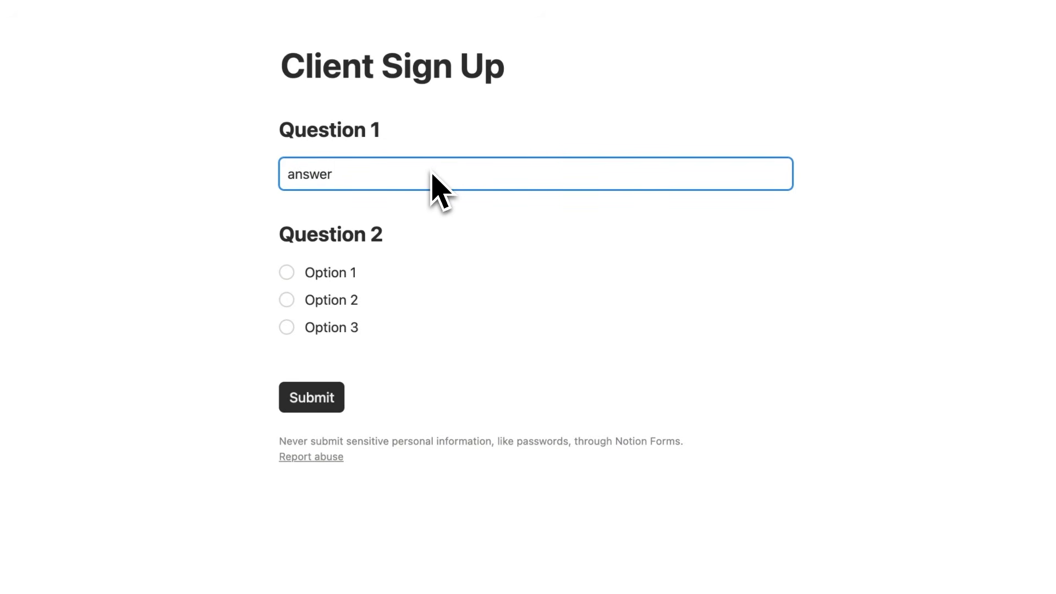
pyautogui.click(306, 274)
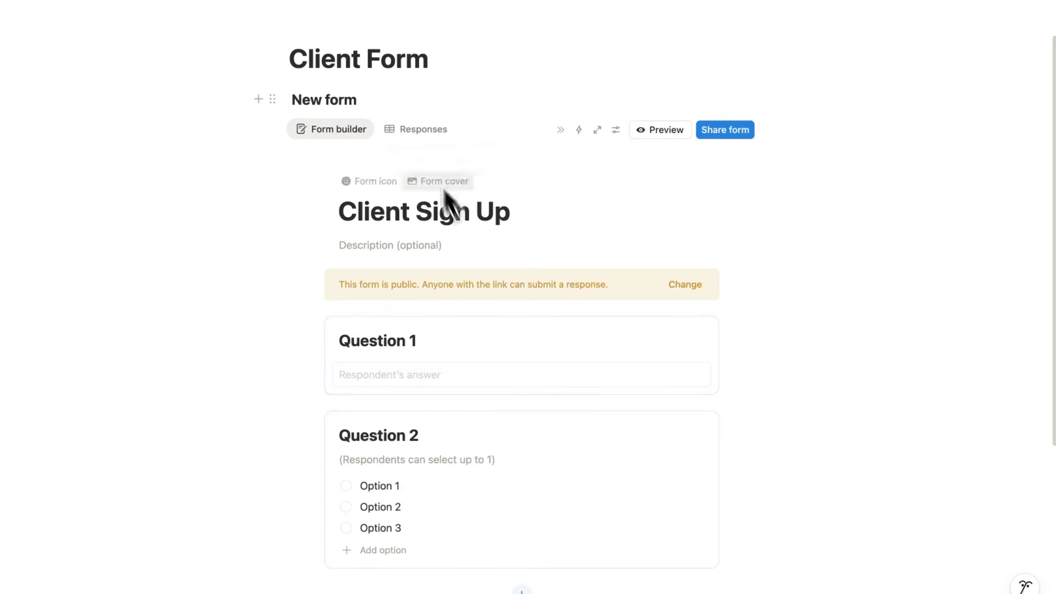
# Step: Review the submitted entries in the form's Responses view and the layouts available for it
pyautogui.click(427, 130)
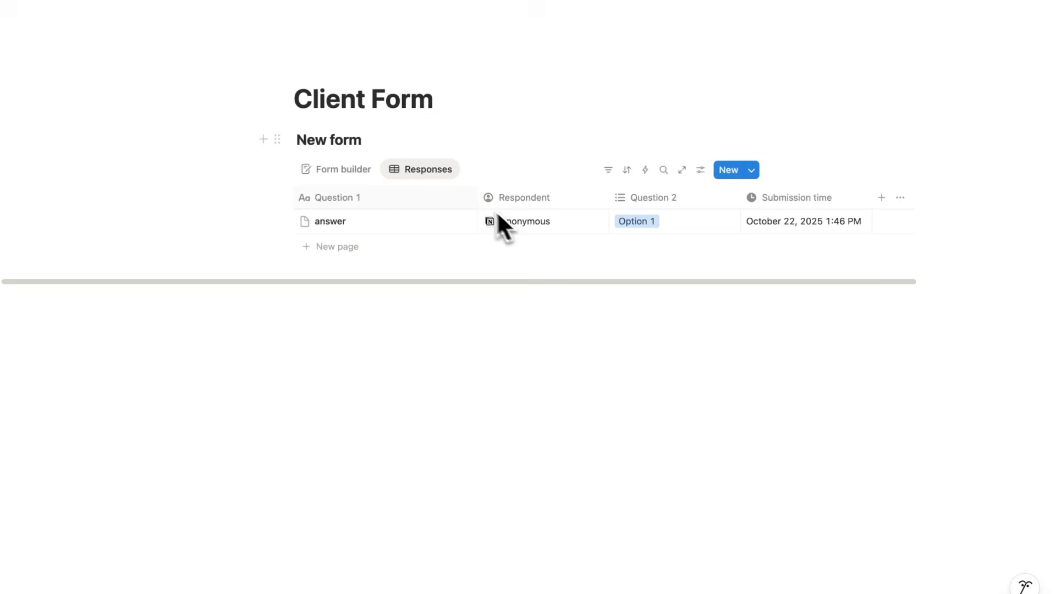
pyautogui.click(437, 173)
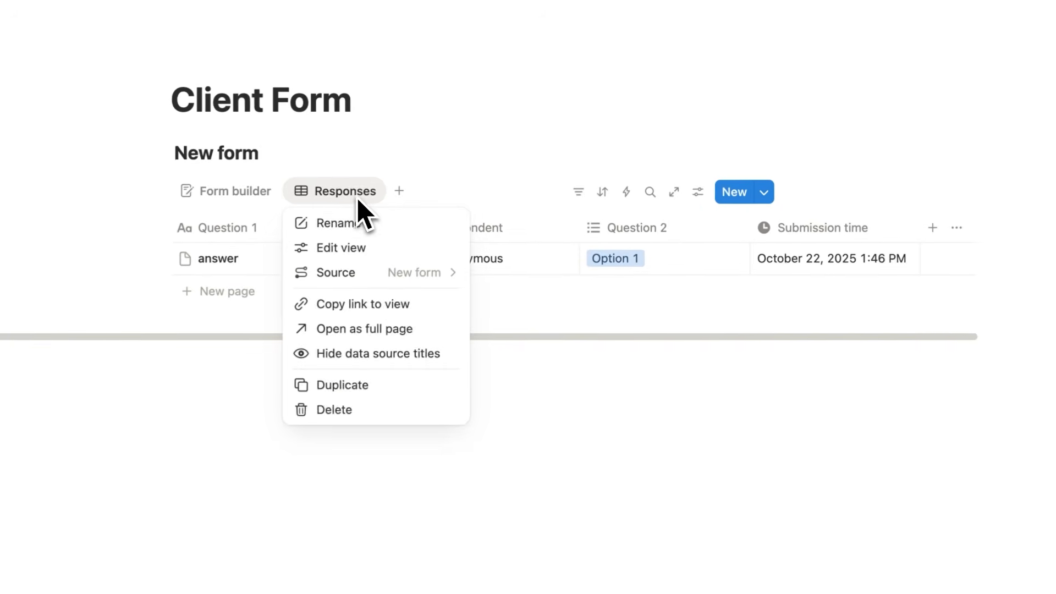
pyautogui.click(431, 174)
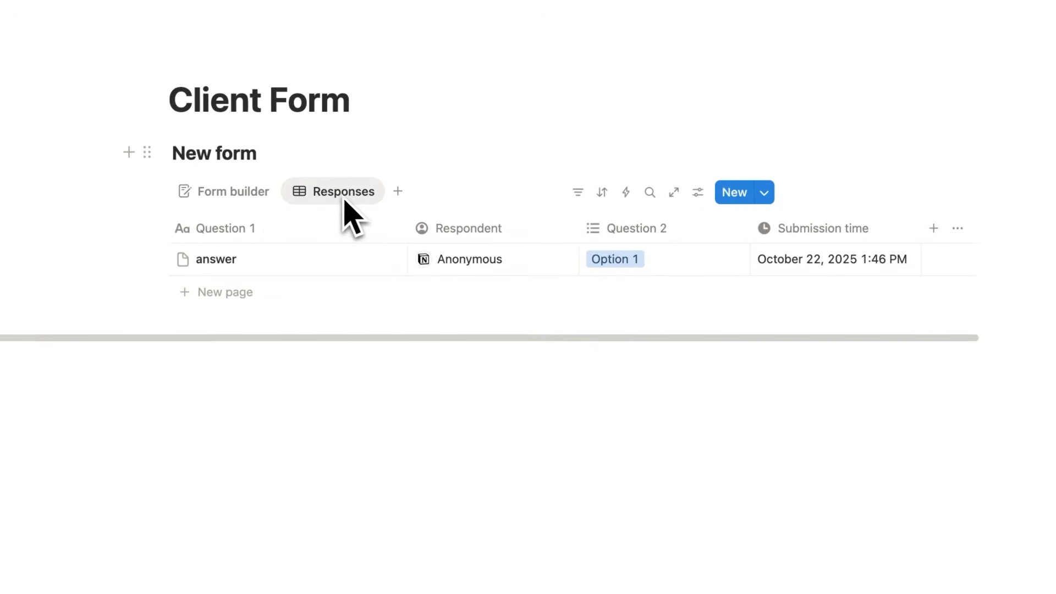
pyautogui.click(697, 194)
pyautogui.click(874, 293)
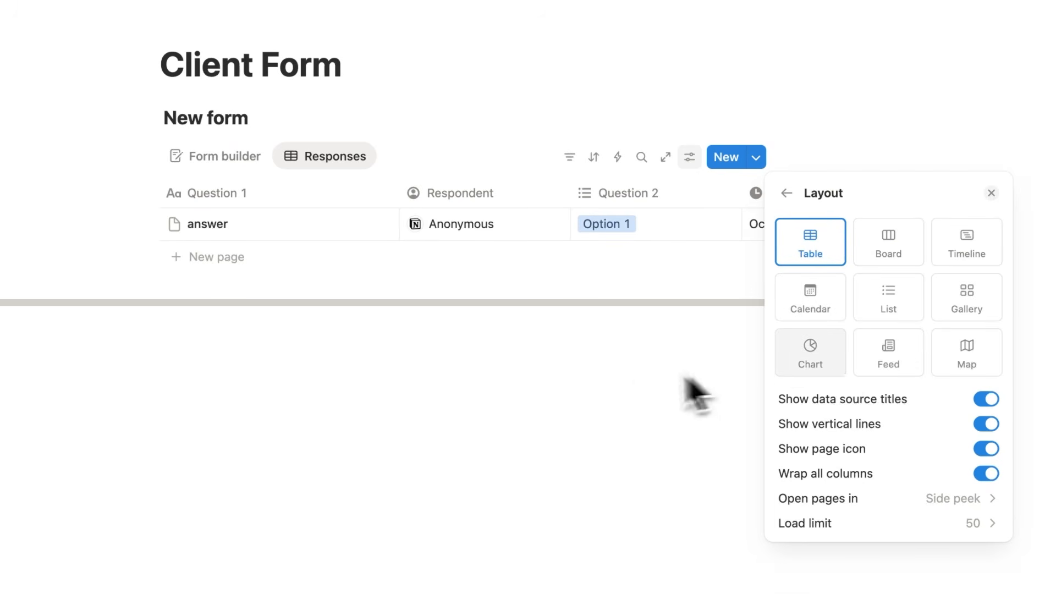
pyautogui.click(561, 335)
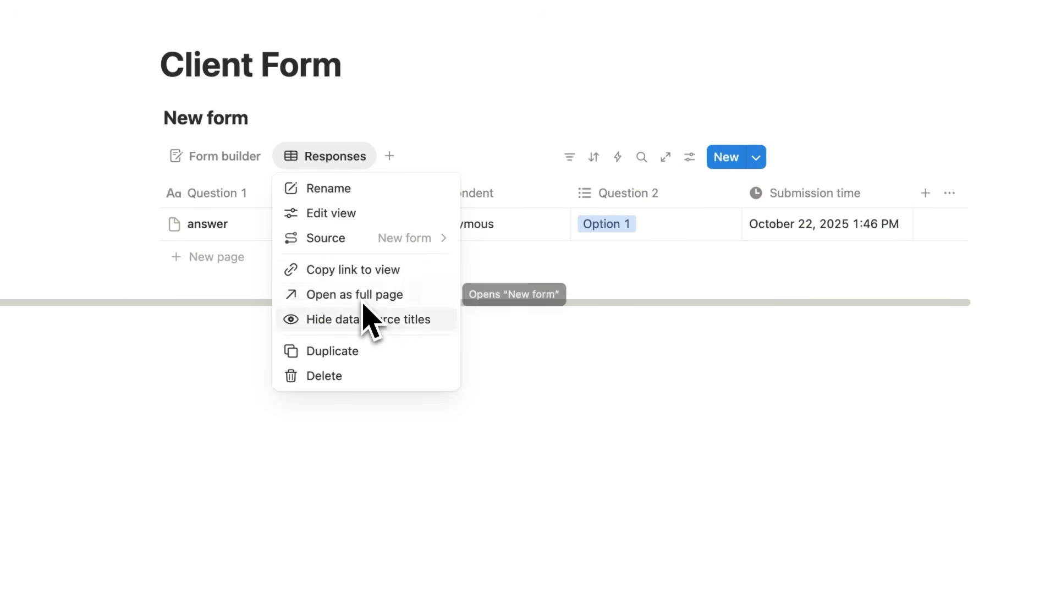
# Step: Duplicate the Responses view and switch a responses view to the Calendar layout
pyautogui.click(362, 355)
pyautogui.click(828, 264)
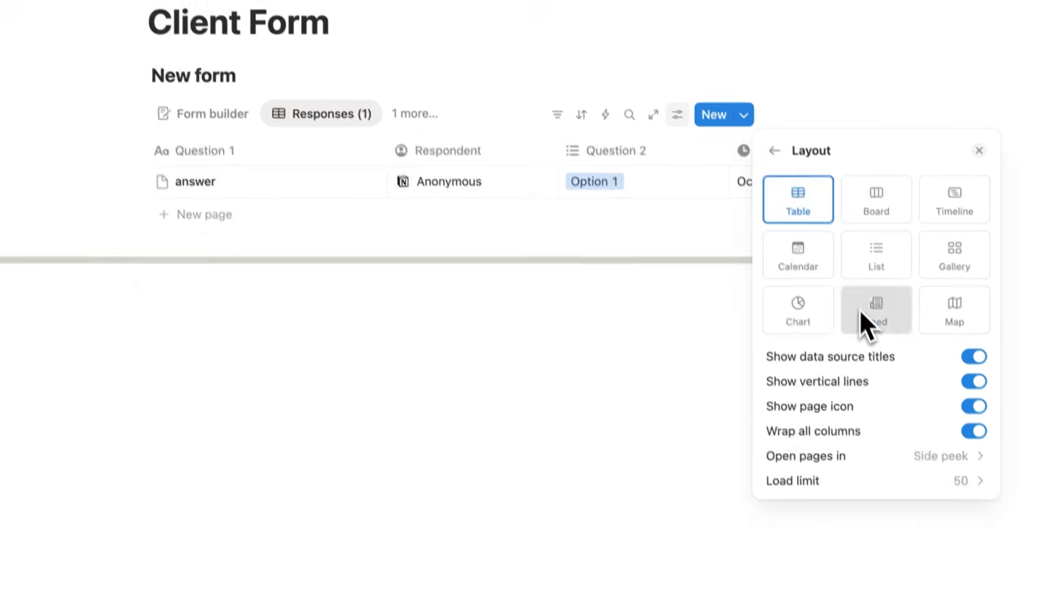
pyautogui.click(871, 352)
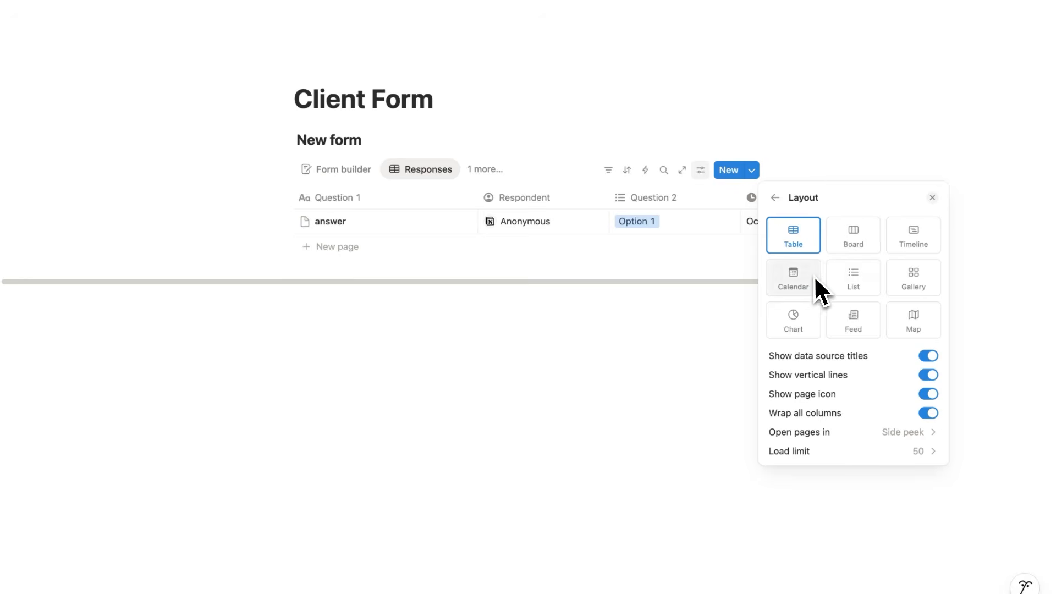
pyautogui.click(813, 281)
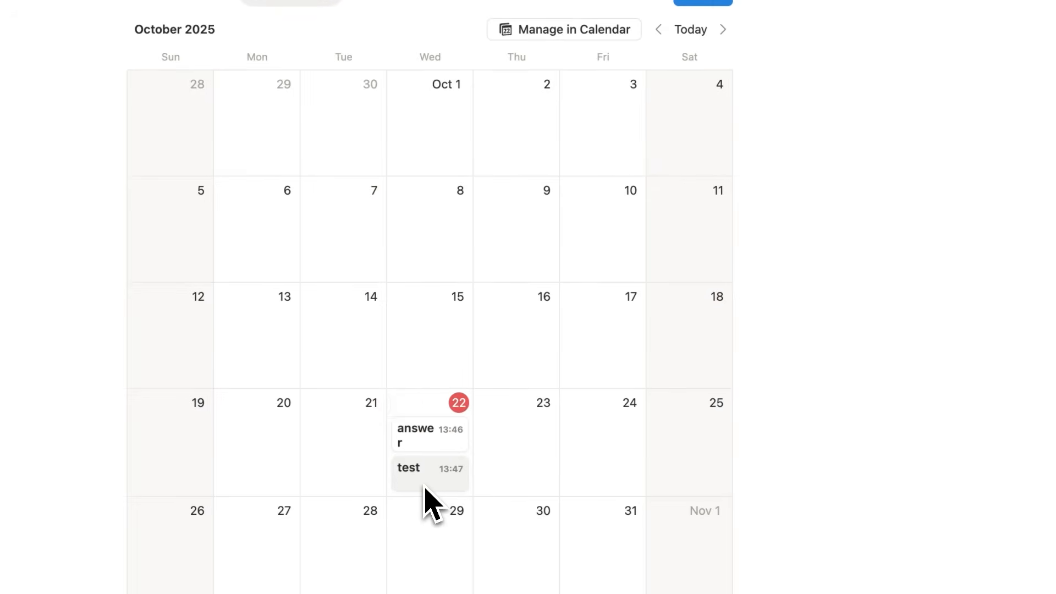
# Step: Look at the "test" response on October 22 in the calendar and at the form's remaining views
pyautogui.click(426, 479)
pyautogui.click(891, 243)
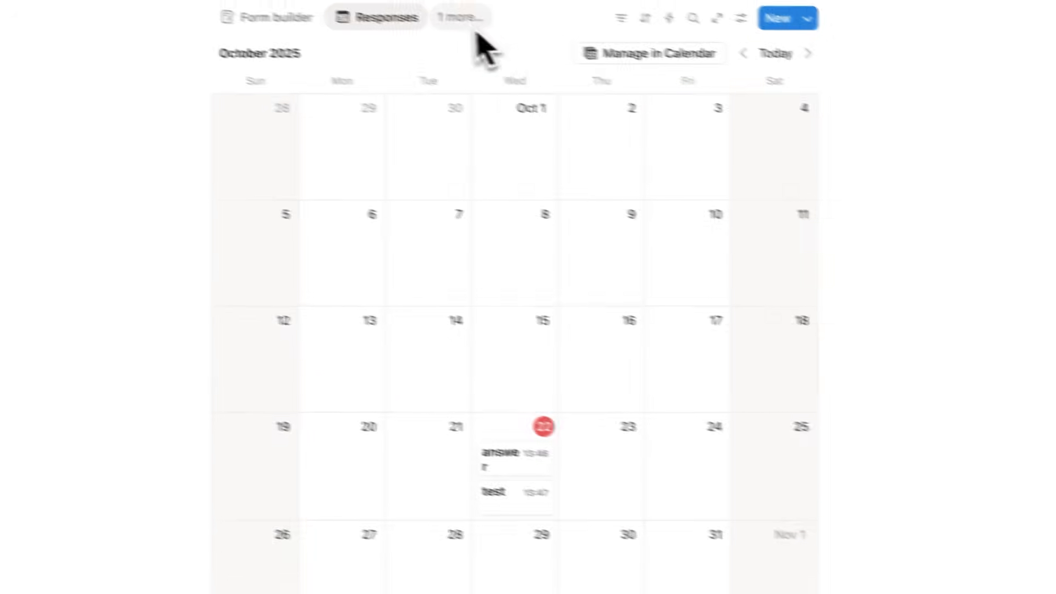
pyautogui.click(476, 23)
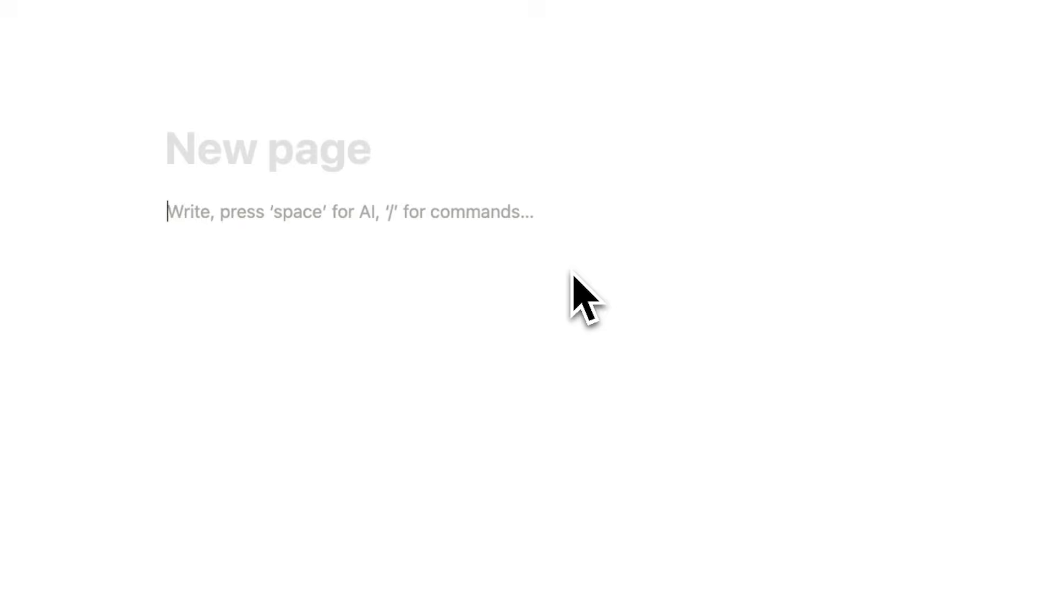
# Step: Search the workspace for "Client Form", open that page, and check off Notion Search in the Notion Tricks list
pyautogui.press('super+k')
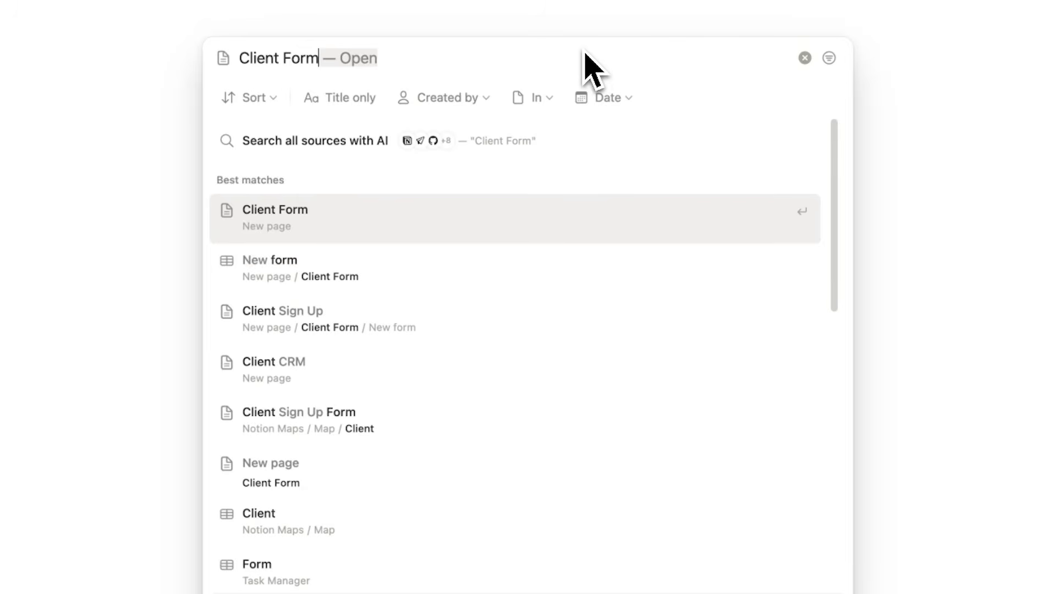
pyautogui.click(342, 234)
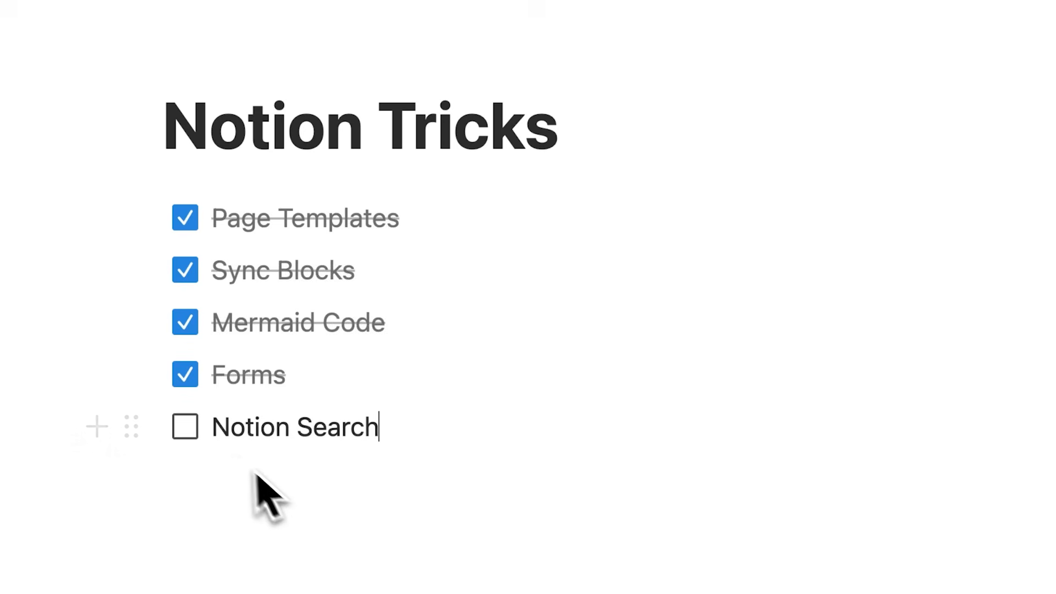
pyautogui.click(193, 432)
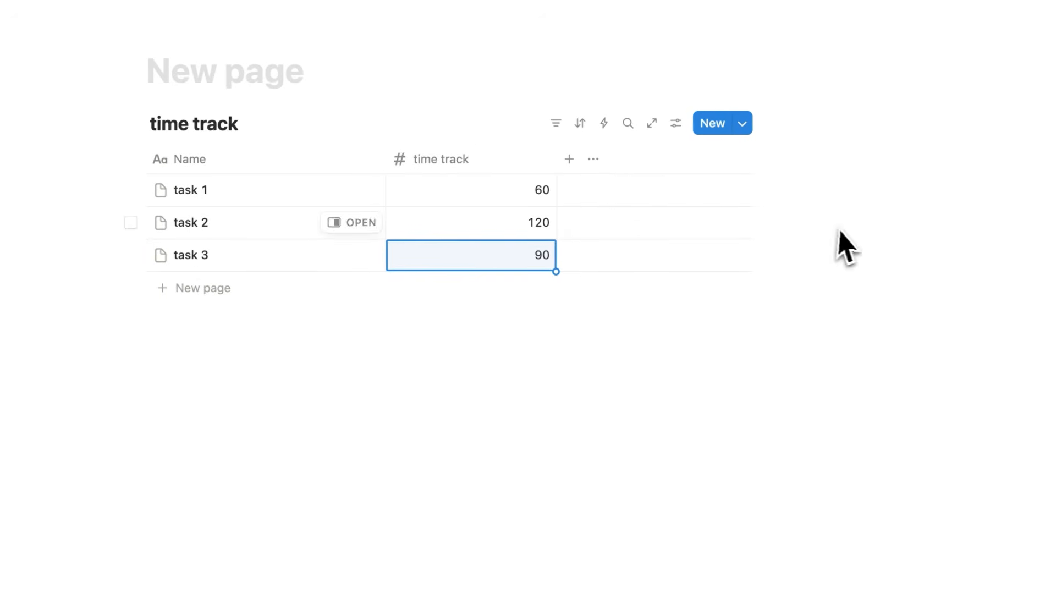
# Step: Add an Average calculation beneath the time track column of the time track table
pyautogui.click(526, 168)
pyautogui.moveTo(515, 363)
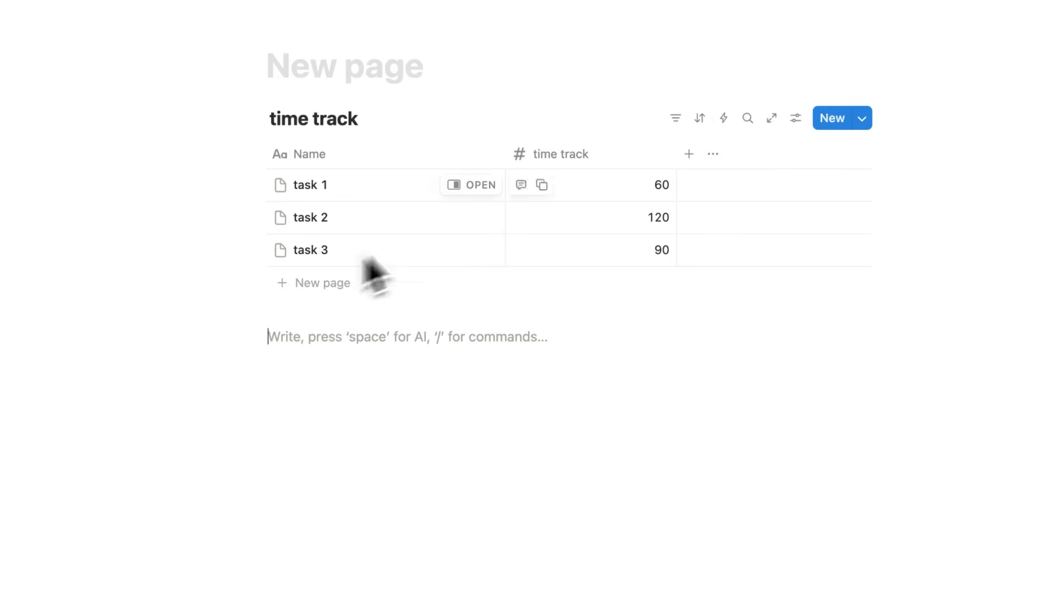
pyautogui.click(633, 159)
pyautogui.moveTo(629, 345)
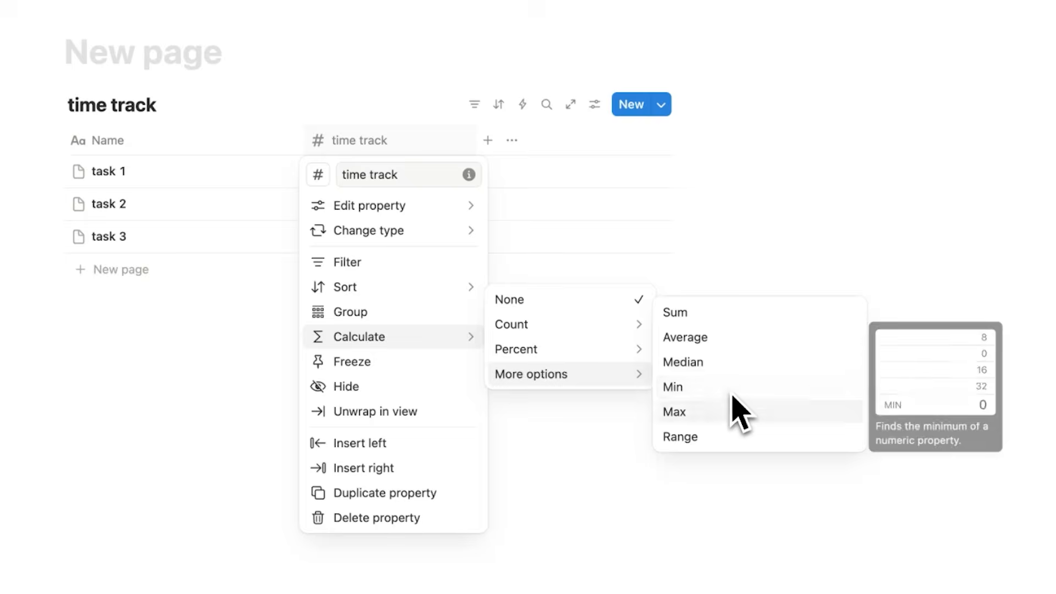
pyautogui.click(726, 339)
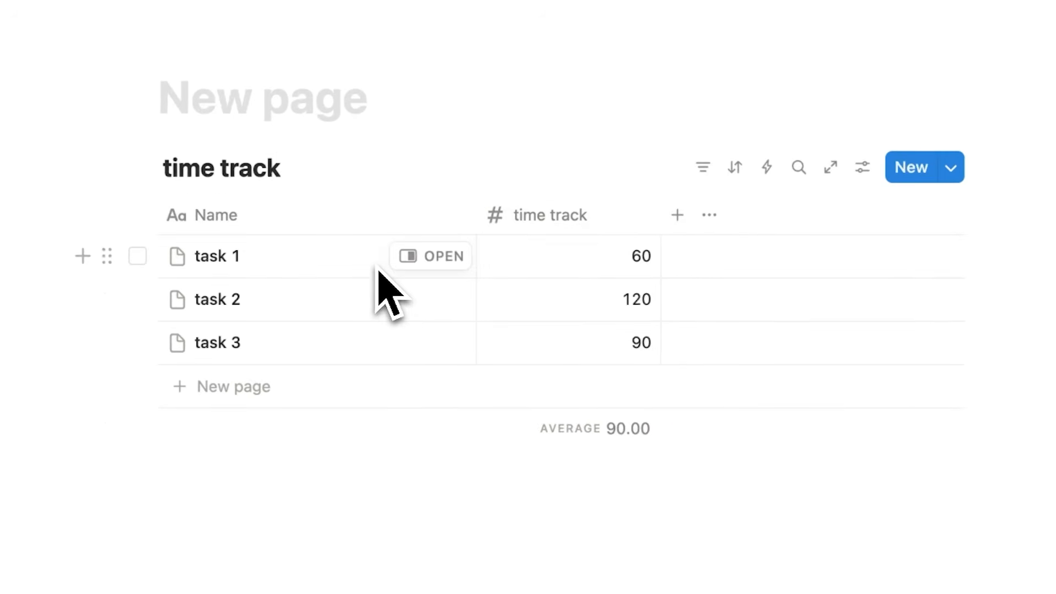
# Step: Change the time track column's calculation from Average to Sum
pyautogui.click(549, 213)
pyautogui.moveTo(637, 489)
pyautogui.moveTo(655, 384)
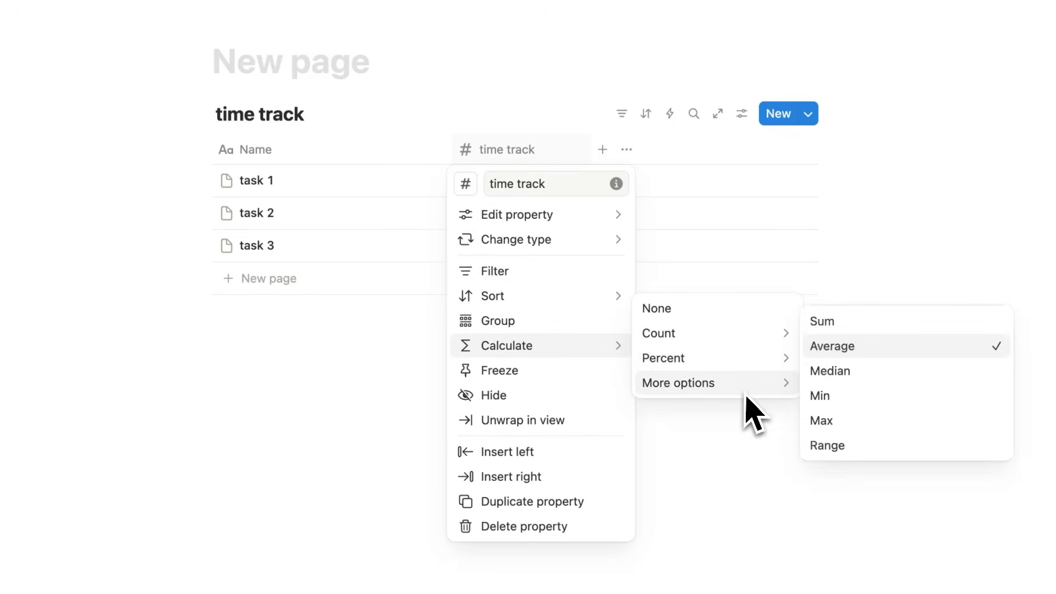
pyautogui.click(851, 326)
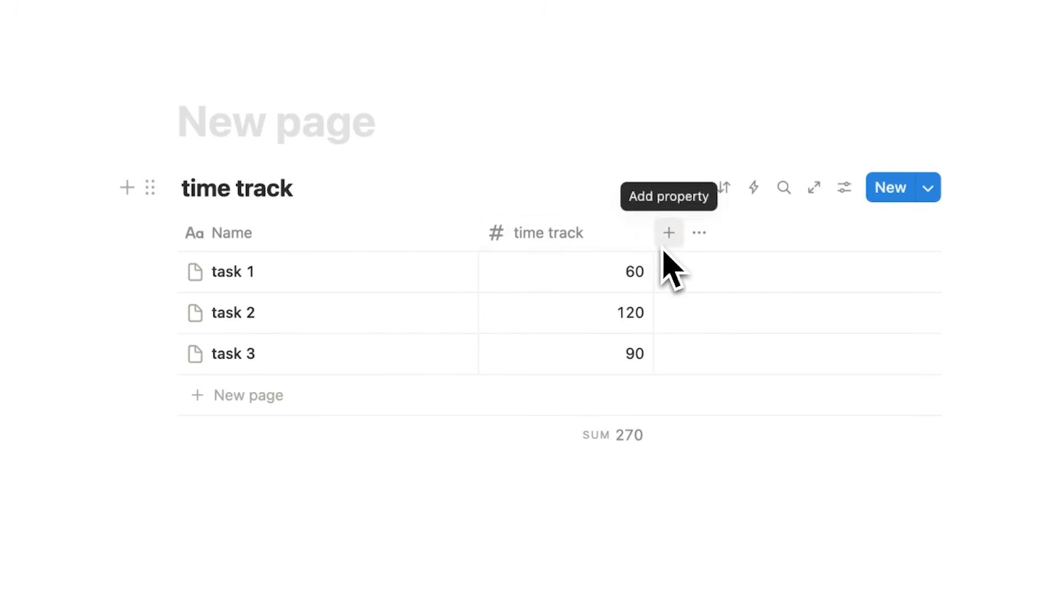
pyautogui.click(668, 234)
# Step: Enter 60, 45 and 15 in the Minutes column for the third, fourth and fifth tasks
pyautogui.scroll(-3, 759, 467)
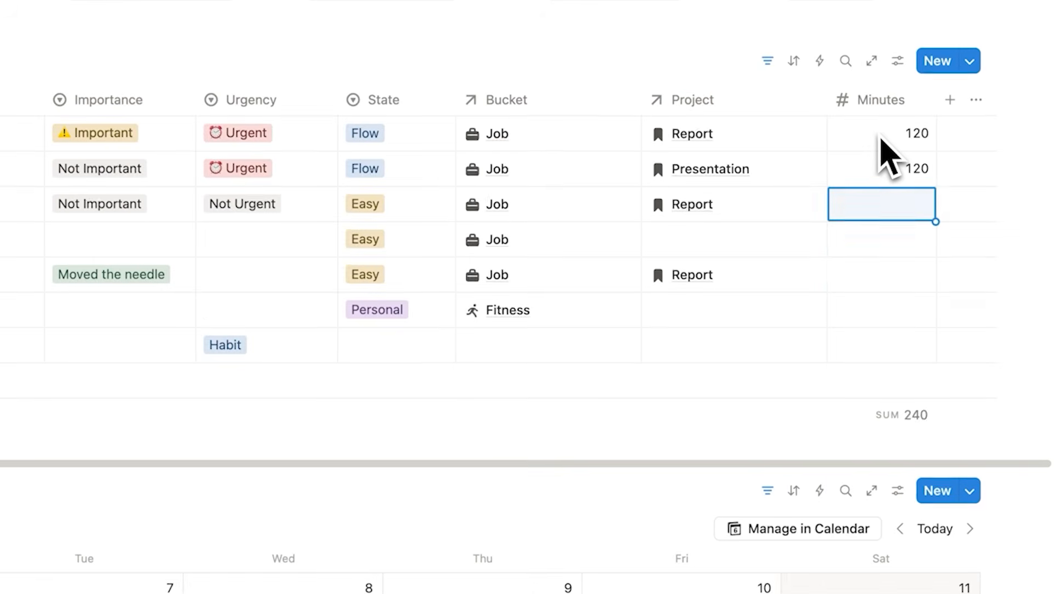
pyautogui.write('60')
pyautogui.press('Return')
pyautogui.write('45')
pyautogui.press('Return')
pyautogui.write('15')
pyautogui.press('Return')
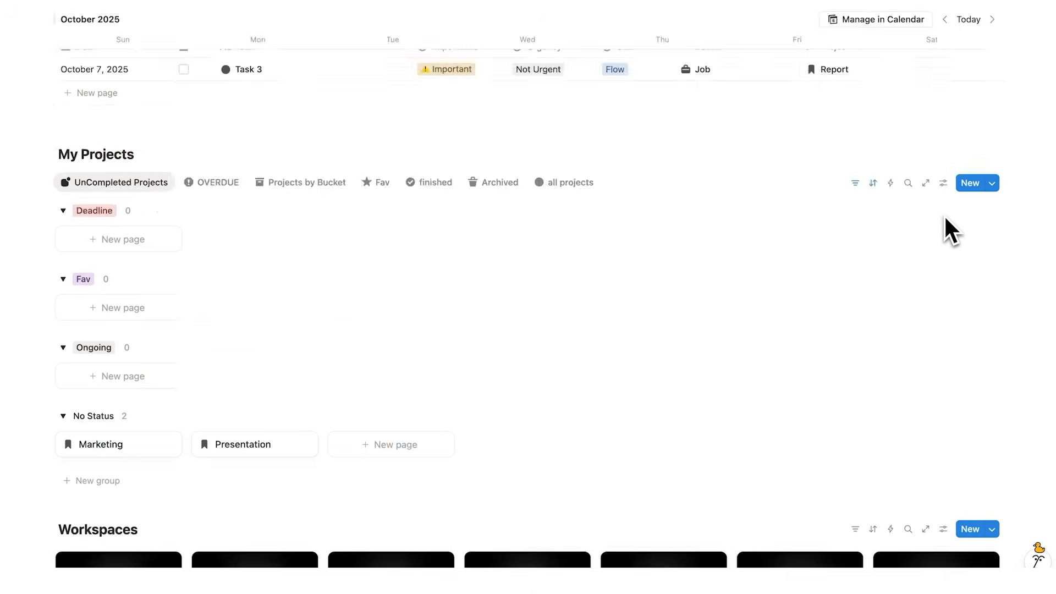
# Step: Open the Time Track page and show the time grouped by project
pyautogui.scroll(-5, 944, 216)
pyautogui.click(930, 345)
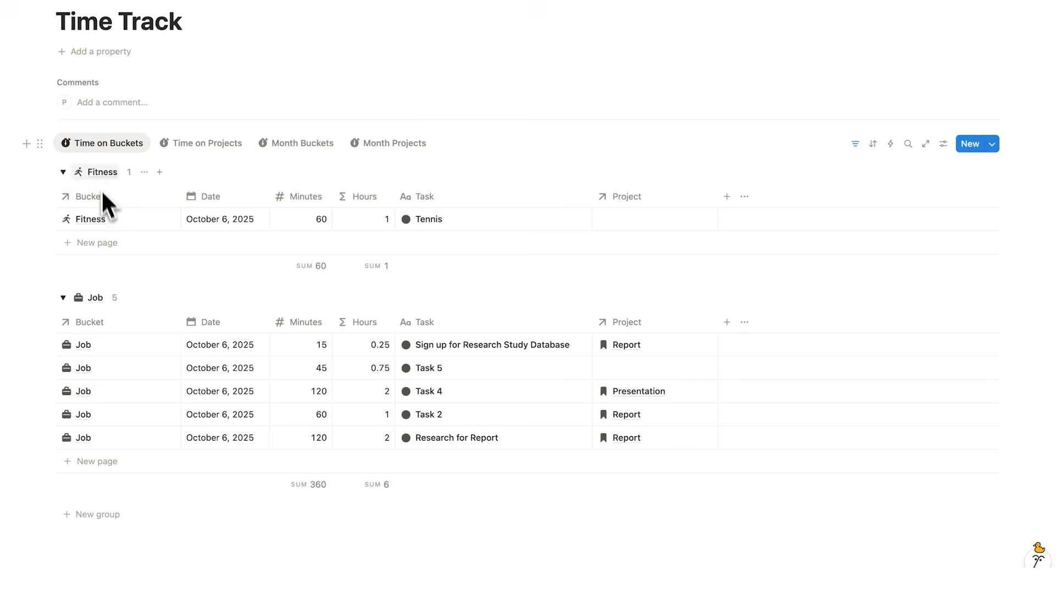
pyautogui.click(208, 144)
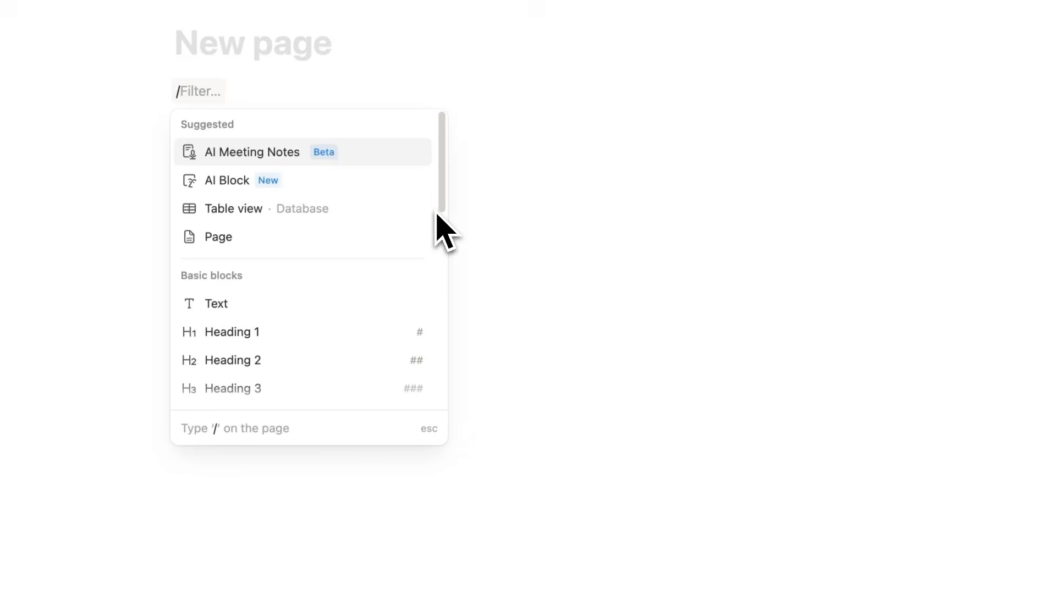
# Step: Insert an AI block on the new page and look through its Generate and Using options
pyautogui.write('ai')
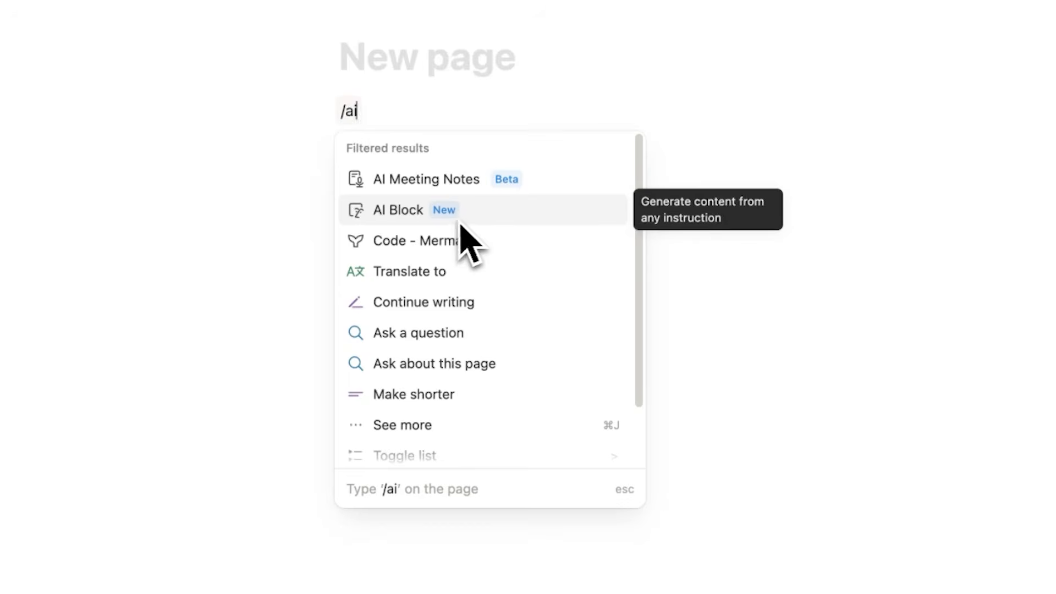
pyautogui.click(460, 220)
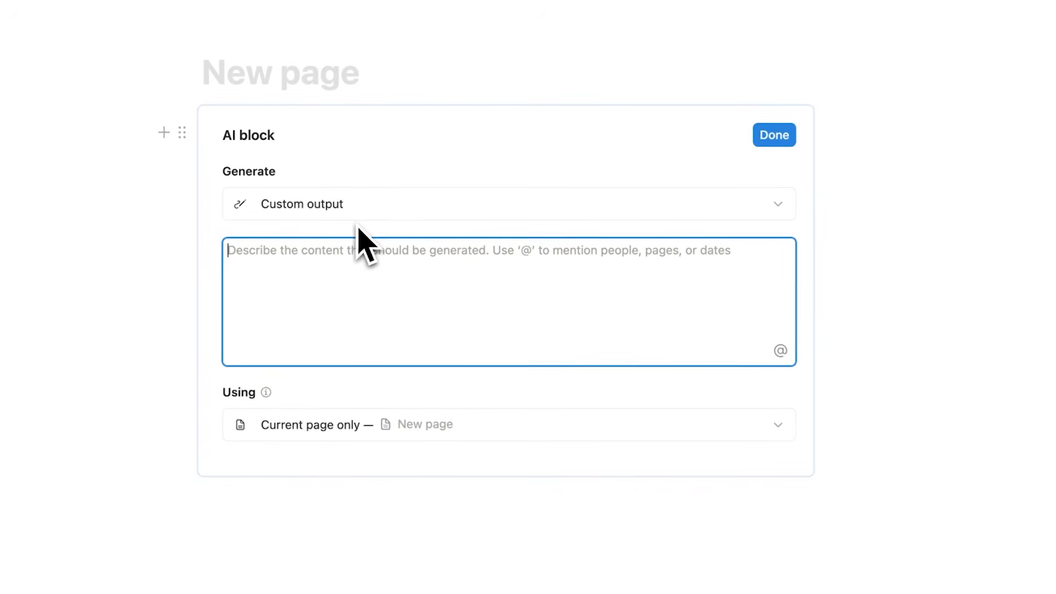
pyautogui.click(269, 74)
pyautogui.click(411, 209)
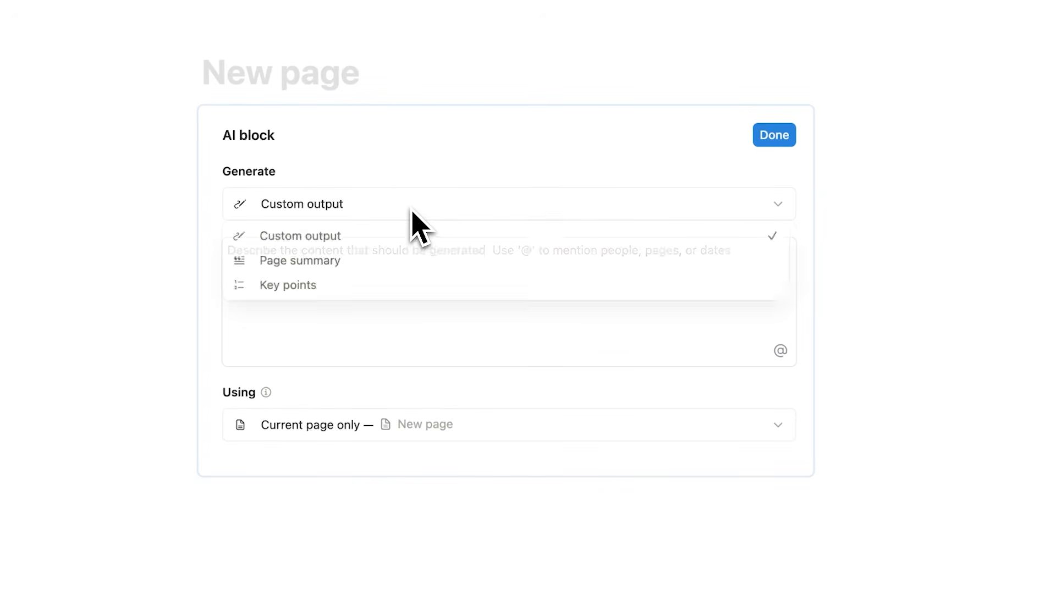
pyautogui.click(411, 209)
pyautogui.click(289, 425)
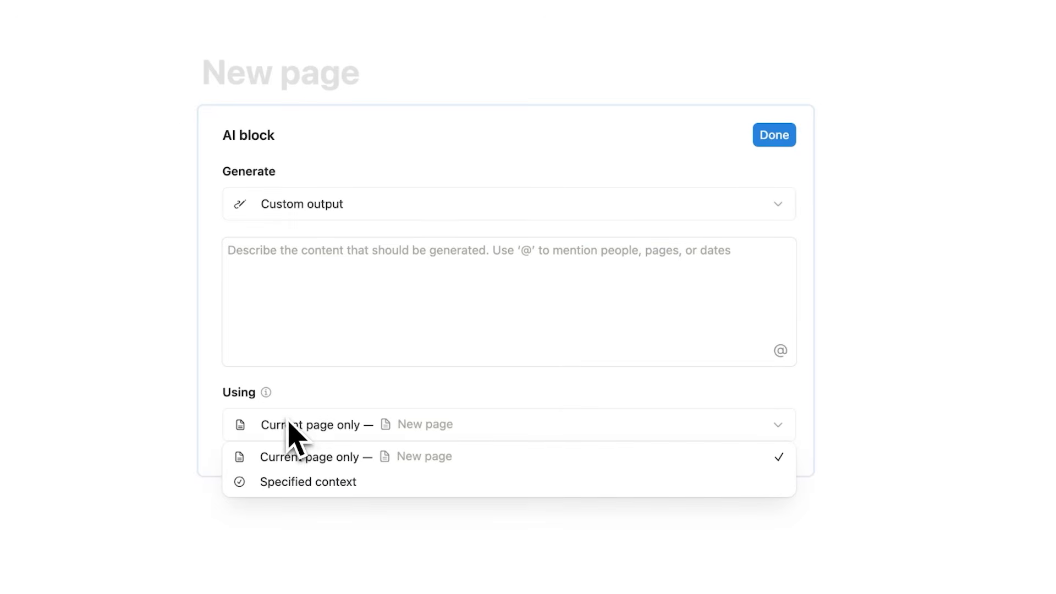
pyautogui.click(291, 427)
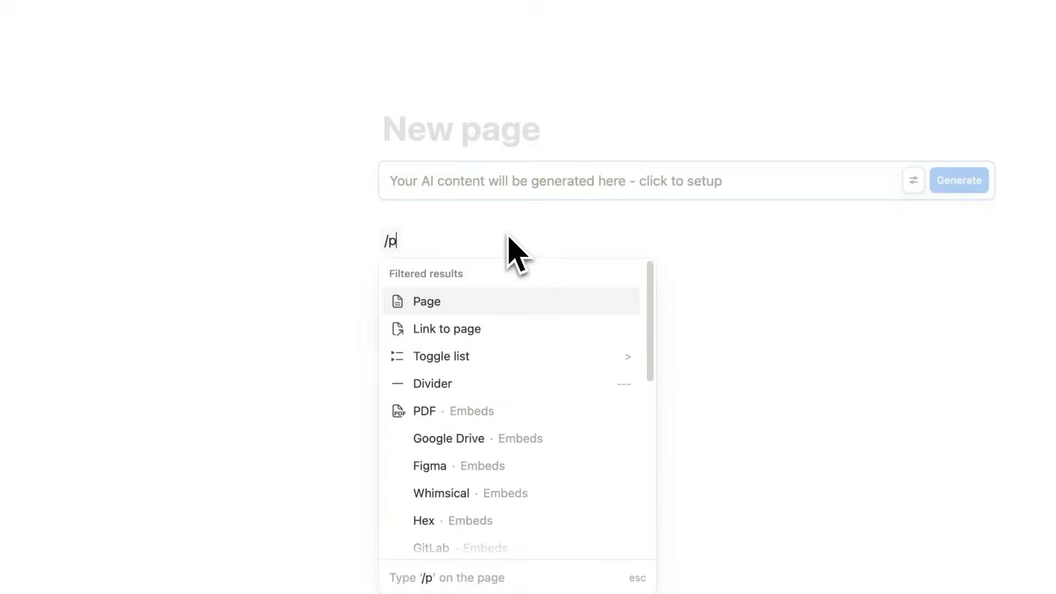
# Step: Add a subpage named Block Info describing a personal assistant expert in scheduling who puts the hardest tasks first
pyautogui.write('age')
pyautogui.click(488, 299)
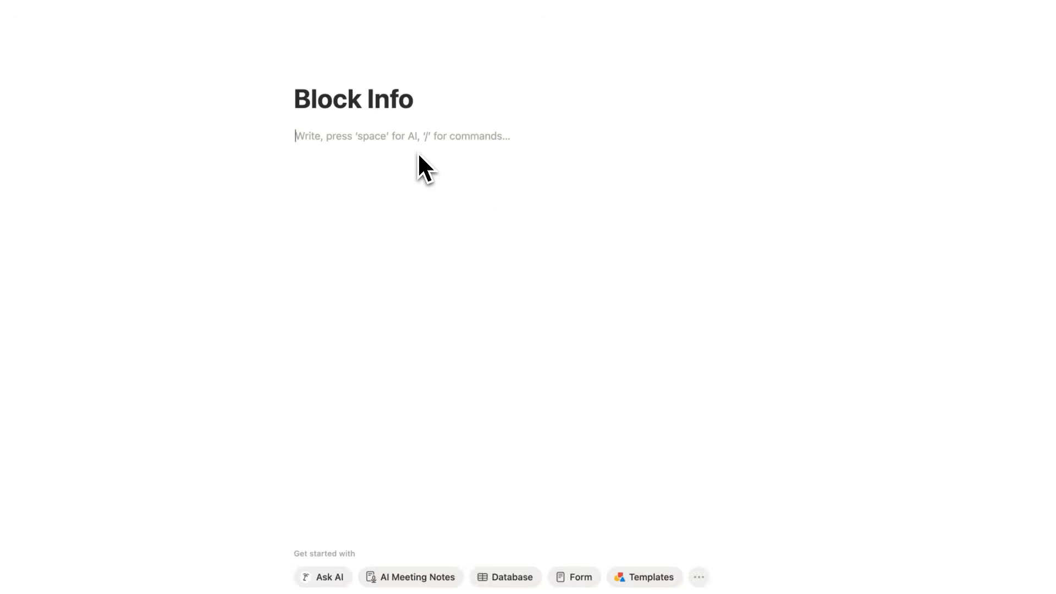
pyautogui.write('you are my personal assistant who is an expert in scheduling. I like to start my day with the hardest tasks first and have the tasks get easier as the day goes on.')
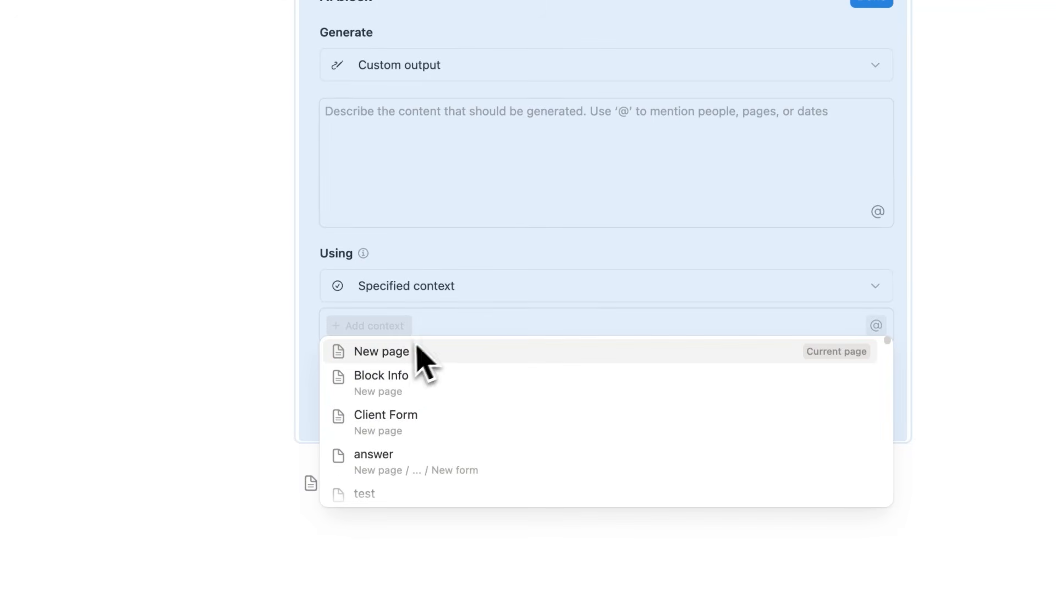
# Step: Give the AI block the Block Info page as context, prompt it to plan a day of recording, editing and uploading a video, and generate the output
pyautogui.click(440, 389)
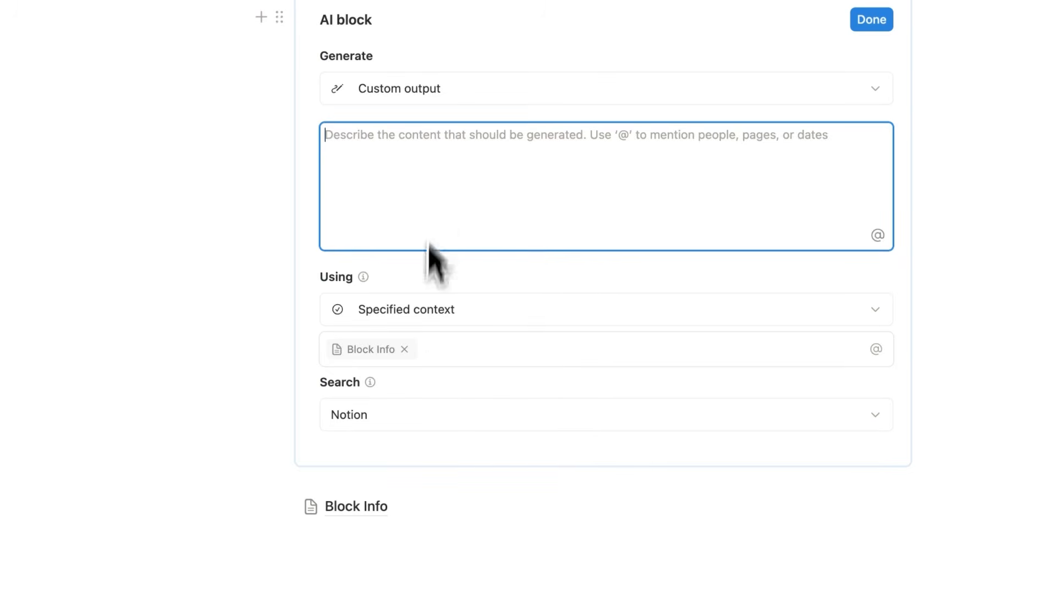
pyautogui.write('pla')
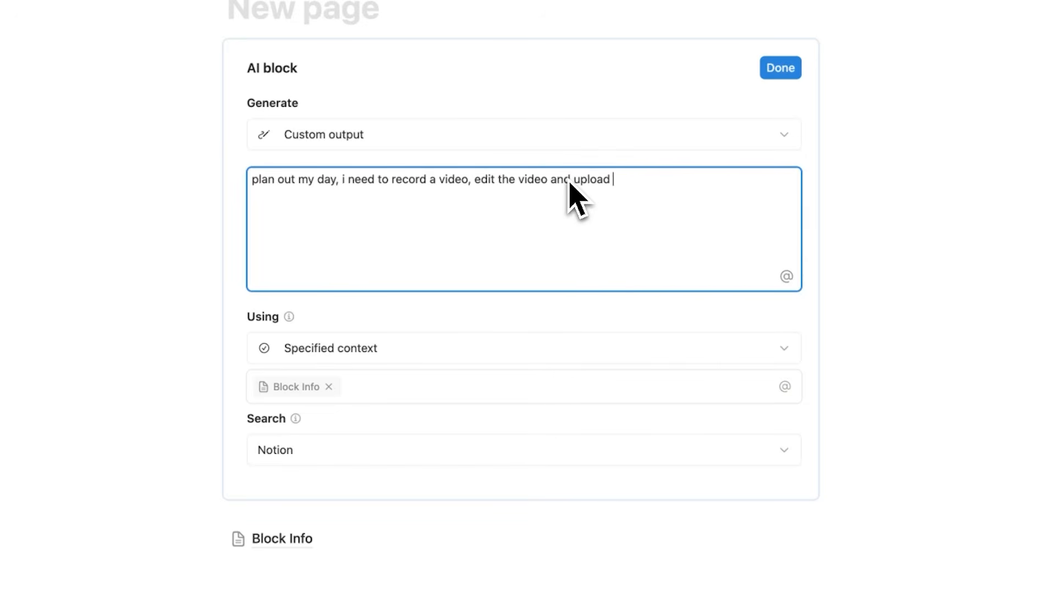
pyautogui.click(784, 70)
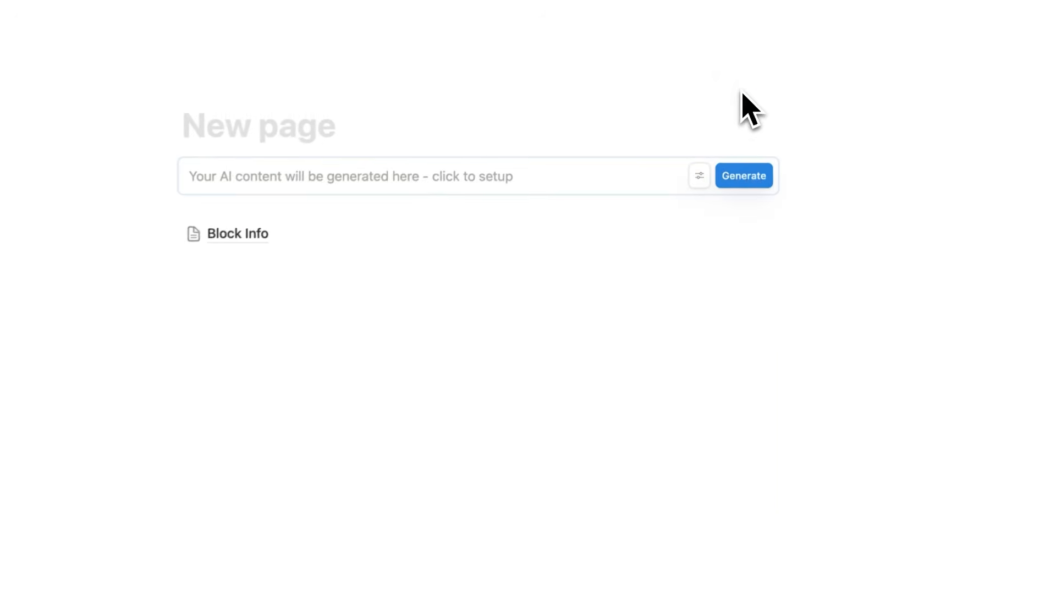
pyautogui.click(754, 187)
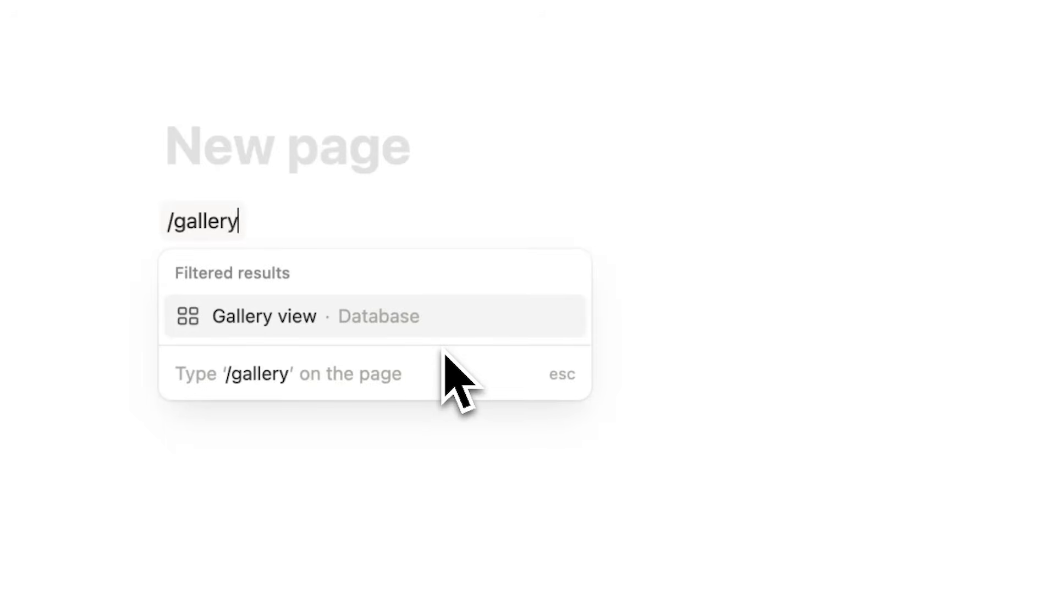
# Step: Insert a gallery view database on the new page with the small card size
pyautogui.click(365, 332)
pyautogui.click(844, 203)
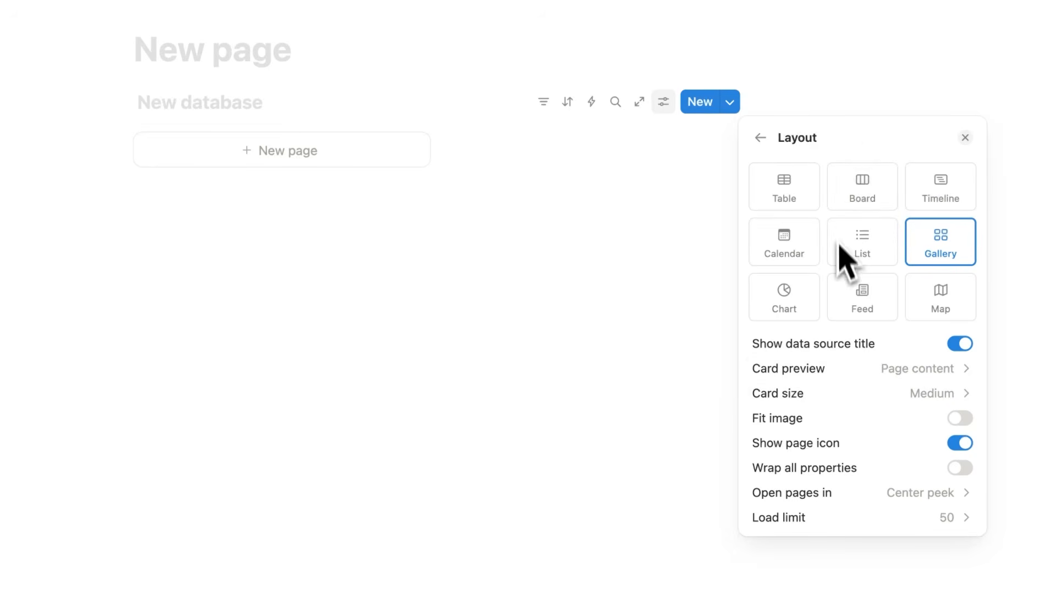
pyautogui.click(885, 392)
pyautogui.click(875, 420)
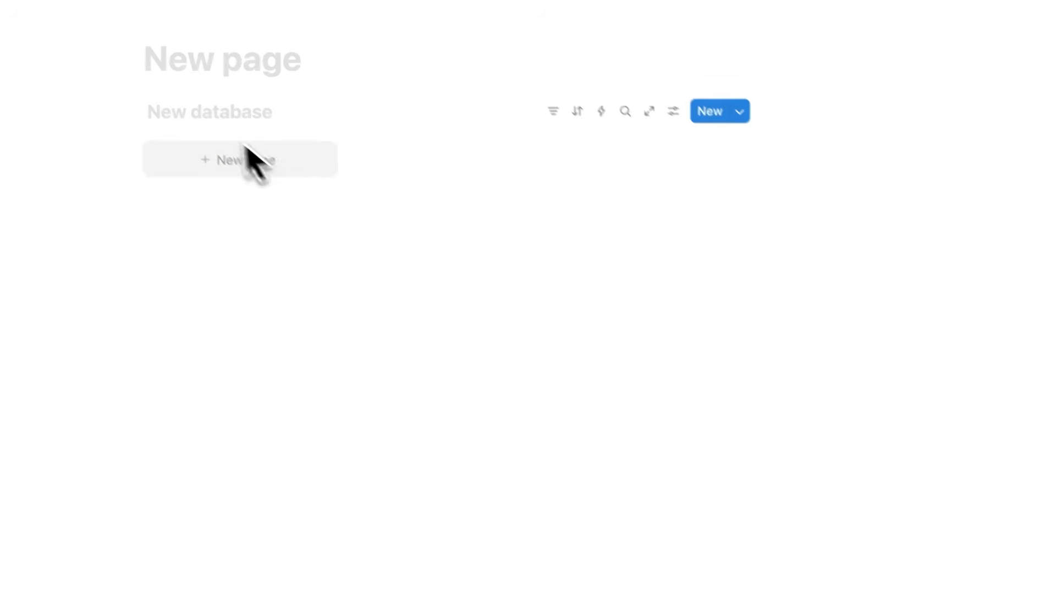
# Step: Add a page named Project 1 to the gallery and close it
pyautogui.click(242, 148)
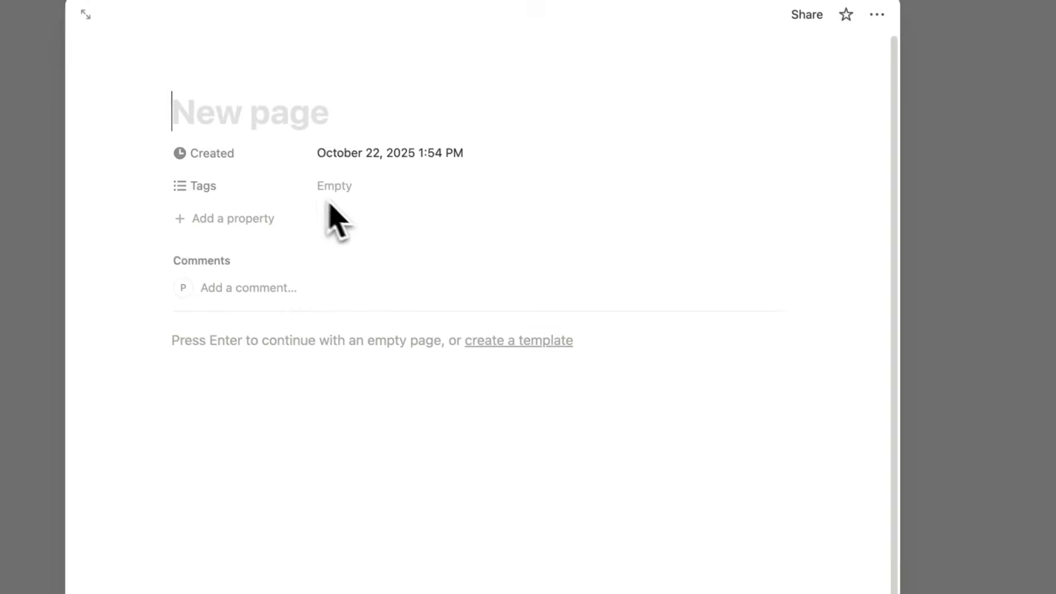
pyautogui.write('Project 1')
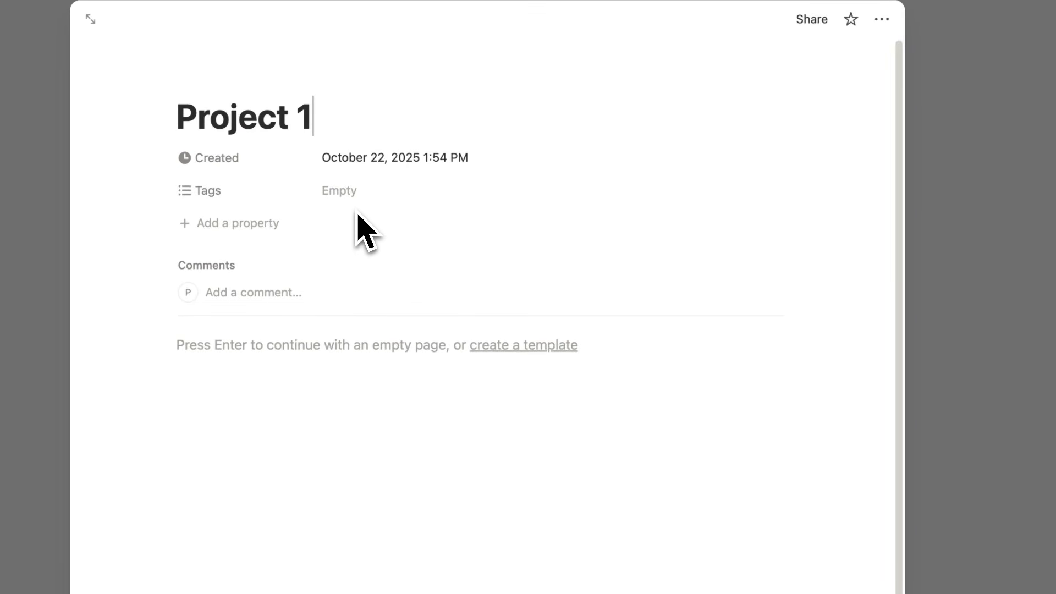
pyautogui.click(948, 245)
# Step: Duplicate the Project 1 card repeatedly to fill the projects gallery
pyautogui.moveTo(259, 240); pyautogui.dragTo(451, 234)
pyautogui.moveTo(484, 234); pyautogui.dragTo(621, 226)
pyautogui.moveTo(352, 236); pyautogui.dragTo(436, 229)
pyautogui.moveTo(480, 237); pyautogui.dragTo(429, 240)
pyautogui.moveTo(352, 240); pyautogui.dragTo(479, 242)
pyautogui.moveTo(352, 242); pyautogui.dragTo(488, 243)
pyautogui.moveTo(308, 272); pyautogui.dragTo(440, 281)
pyautogui.moveTo(341, 322); pyautogui.dragTo(489, 319)
pyautogui.click(976, 267)
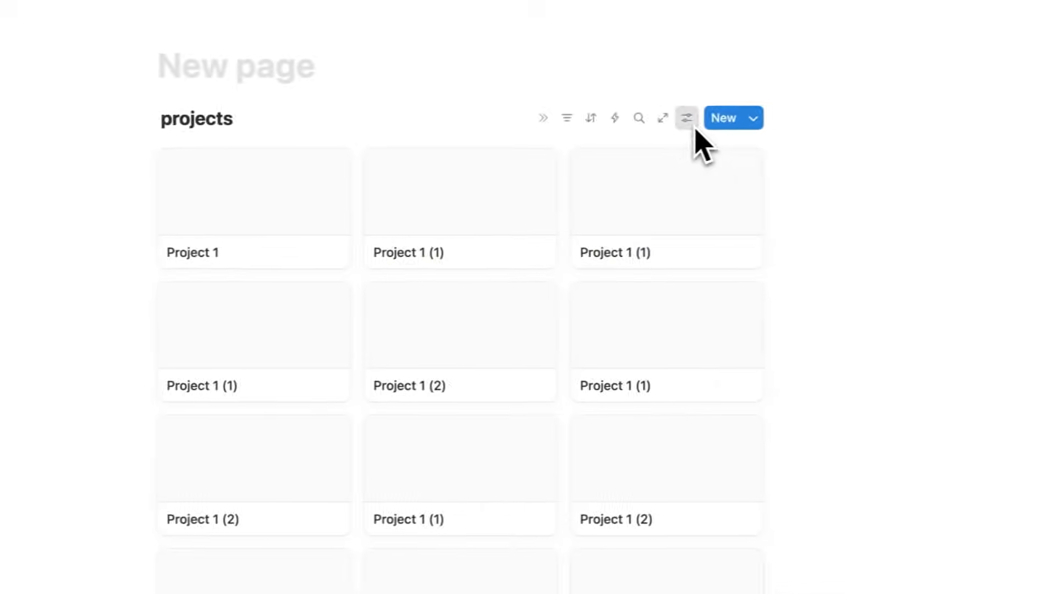
pyautogui.click(696, 111)
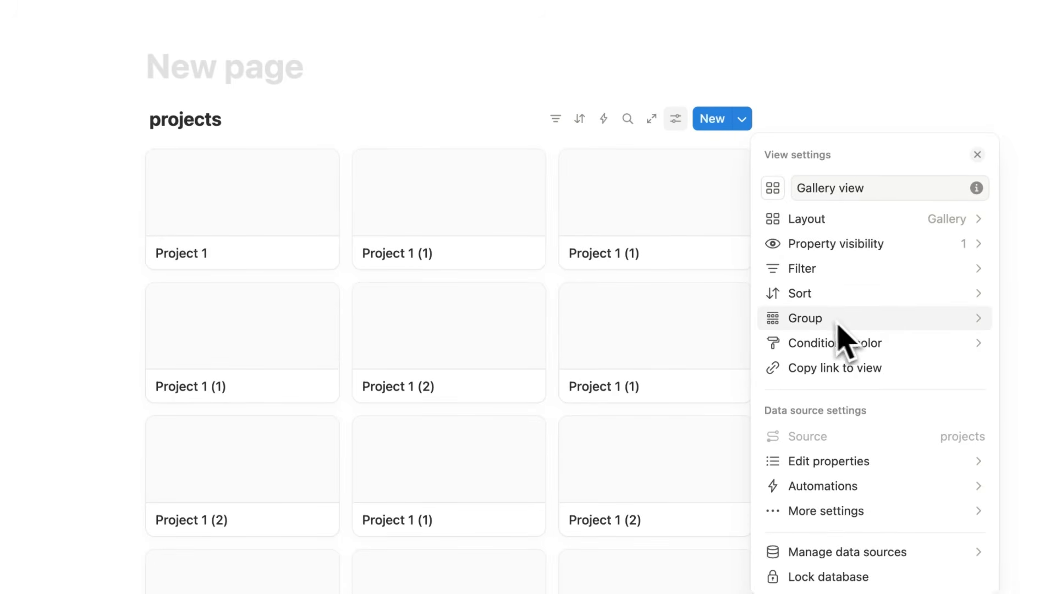
pyautogui.click(258, 204)
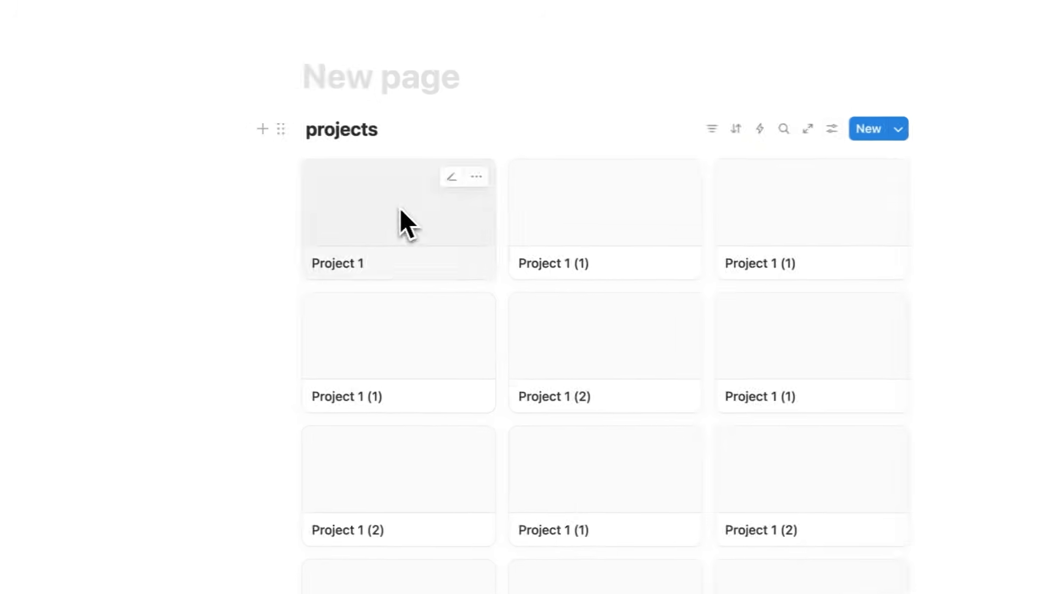
# Step: Open Project 1 and create the tags work, fitness and side hustle in its Tags property
pyautogui.click(245, 216)
pyautogui.click(465, 212)
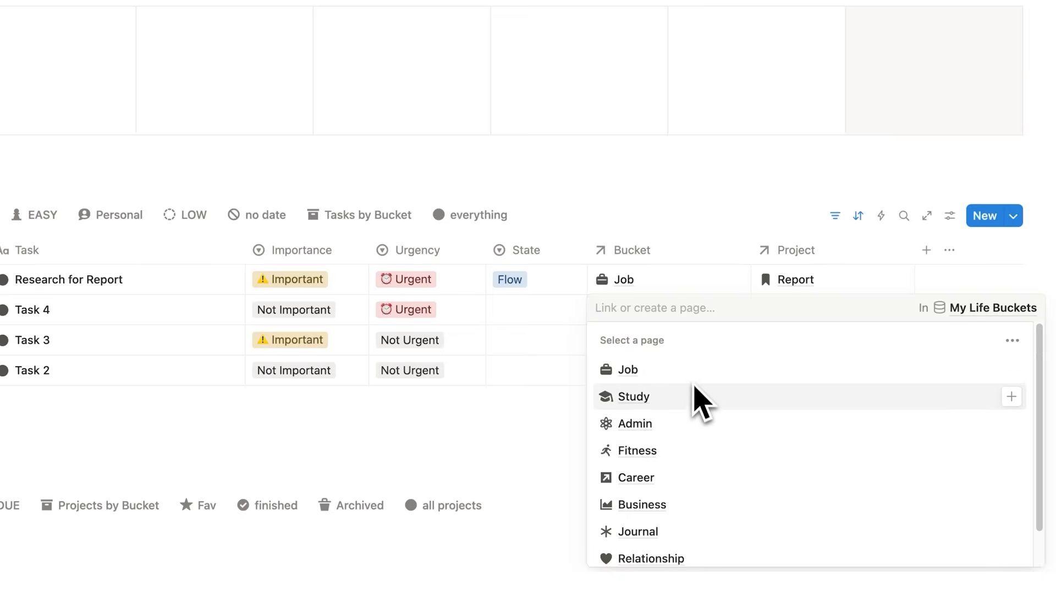
pyautogui.click(602, 257)
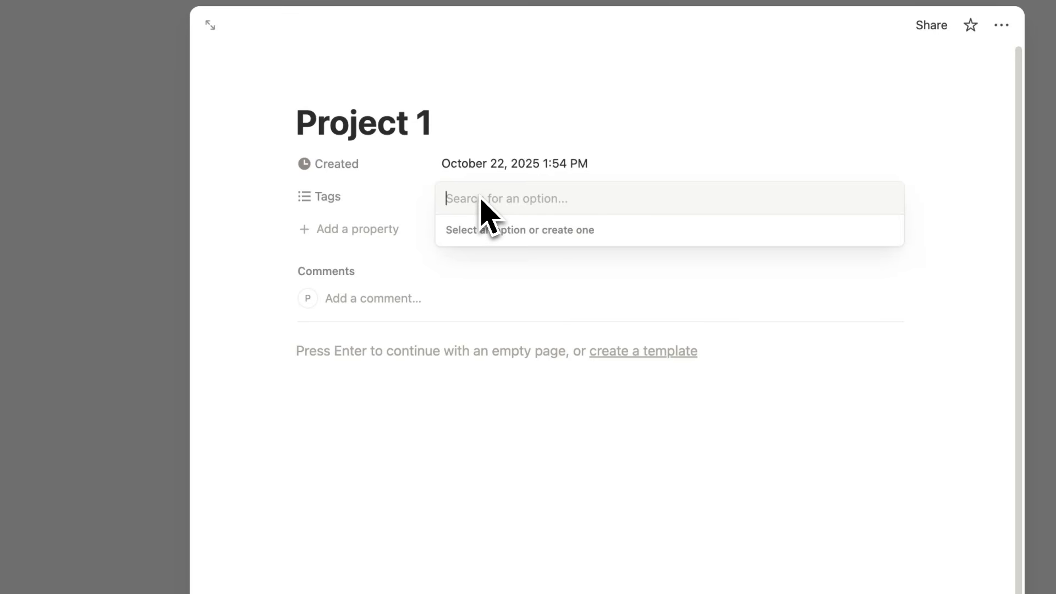
pyautogui.write('work ')
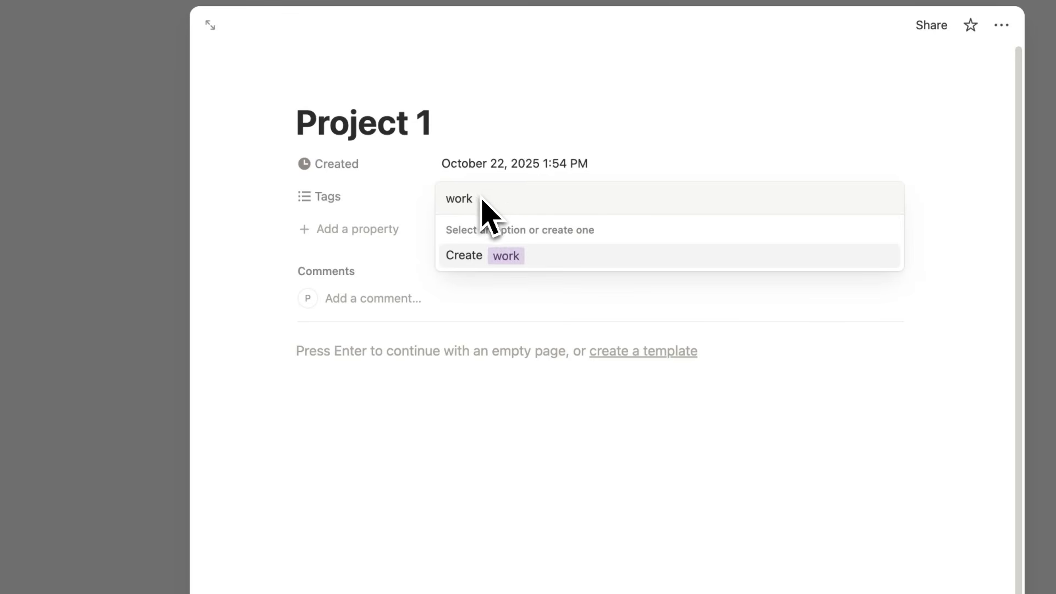
pyautogui.write('fitnes')
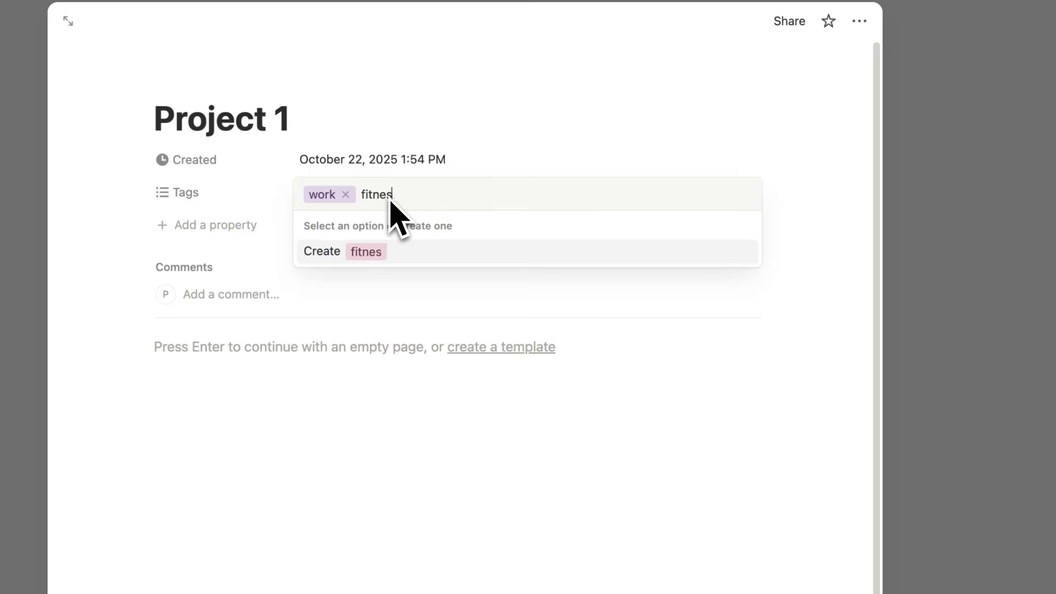
pyautogui.click(400, 246)
pyautogui.write('side hustl')
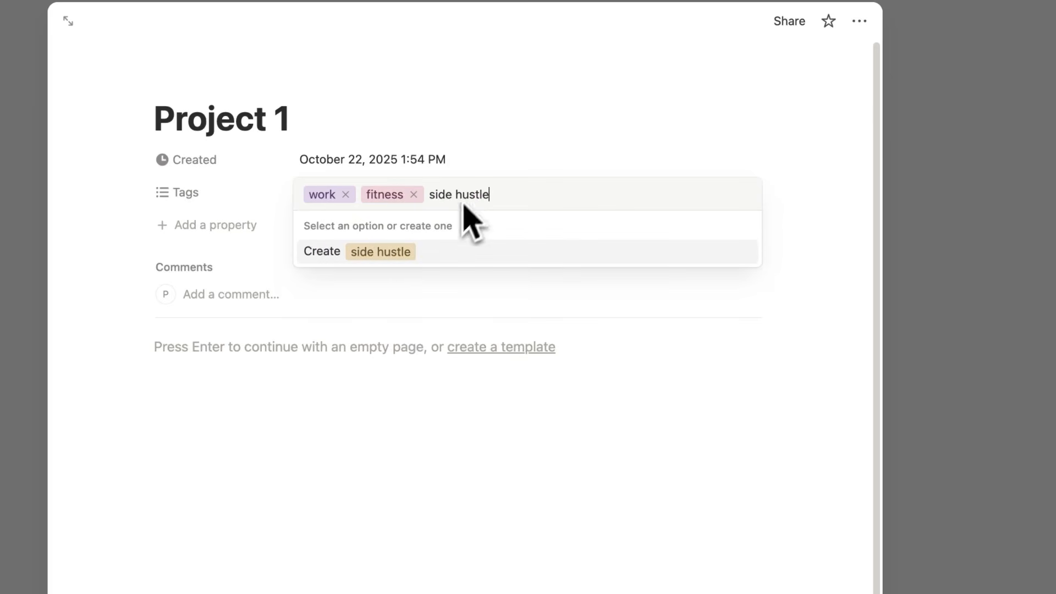
pyautogui.write('e')
pyautogui.click(439, 251)
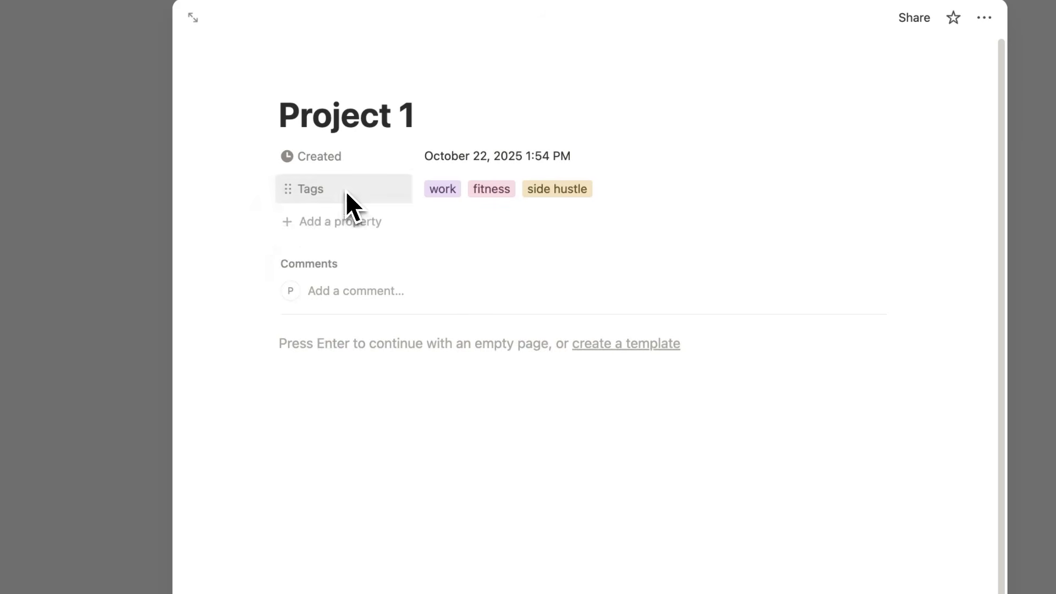
# Step: Change the Tags property's type from Multi-select to Select and return to the projects gallery
pyautogui.click(345, 190)
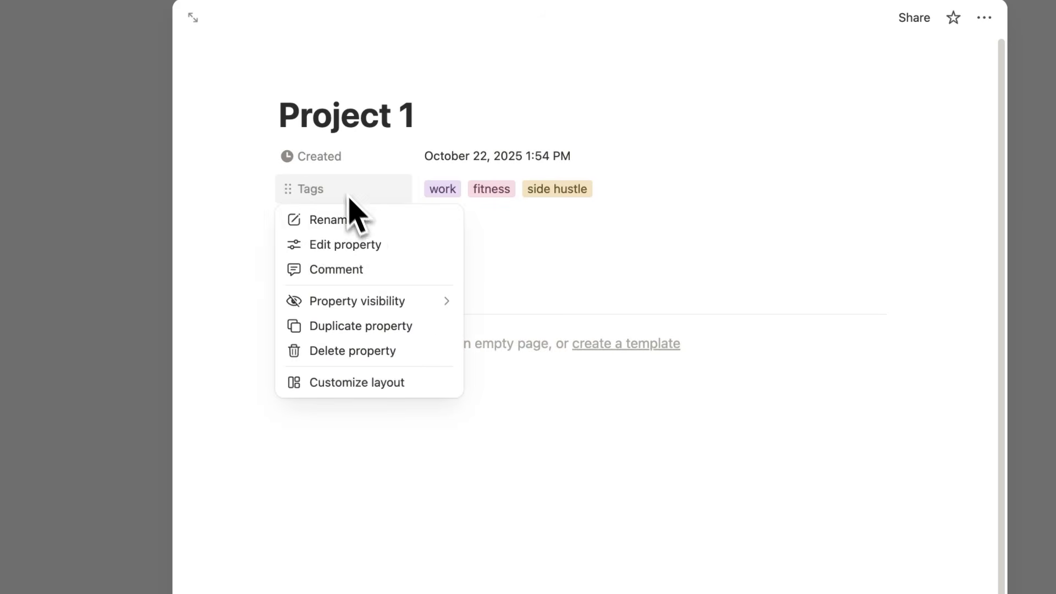
pyautogui.click(371, 245)
pyautogui.click(451, 267)
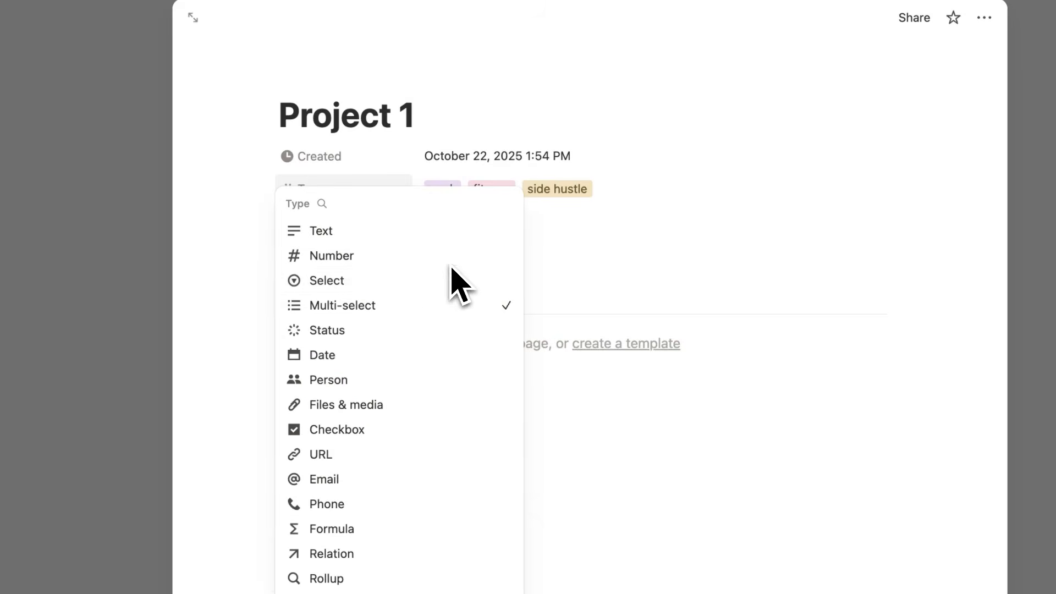
pyautogui.click(396, 287)
pyautogui.click(224, 257)
pyautogui.click(152, 252)
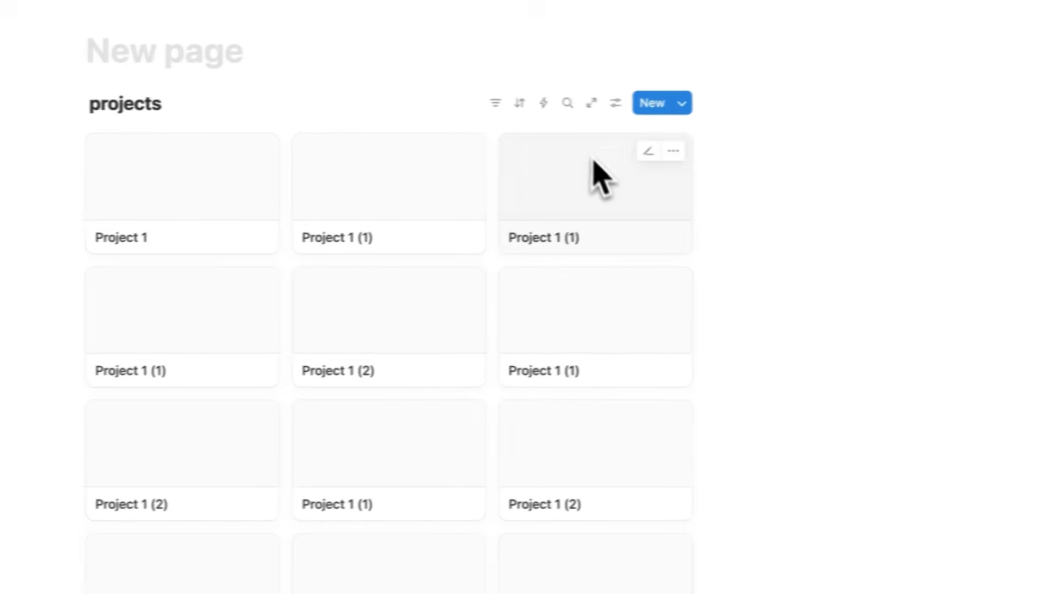
# Step: Make the Tags property visible on the cards of the projects gallery
pyautogui.click(615, 104)
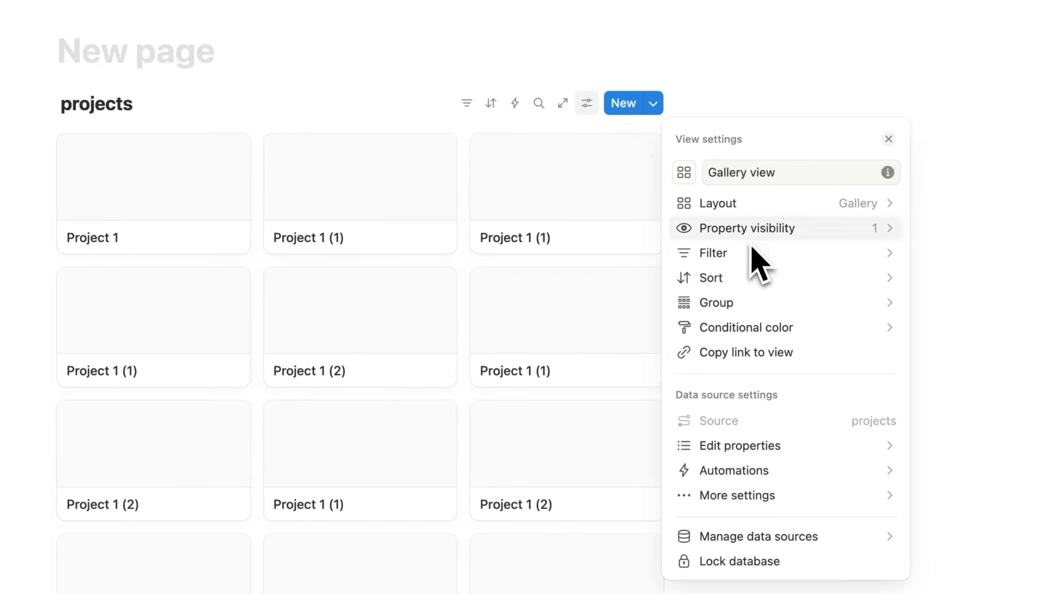
pyautogui.click(751, 239)
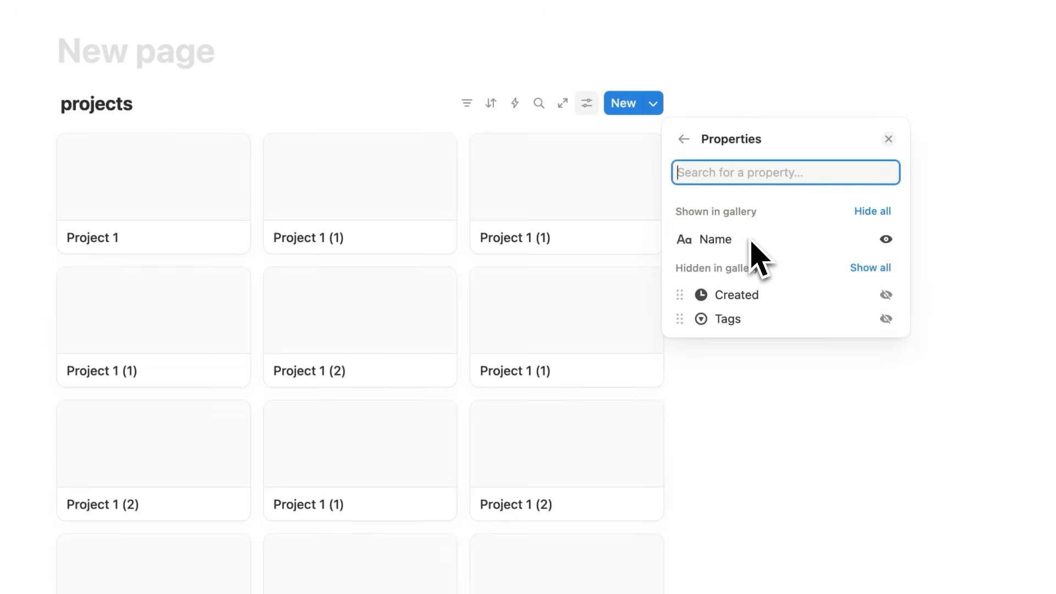
pyautogui.click(886, 319)
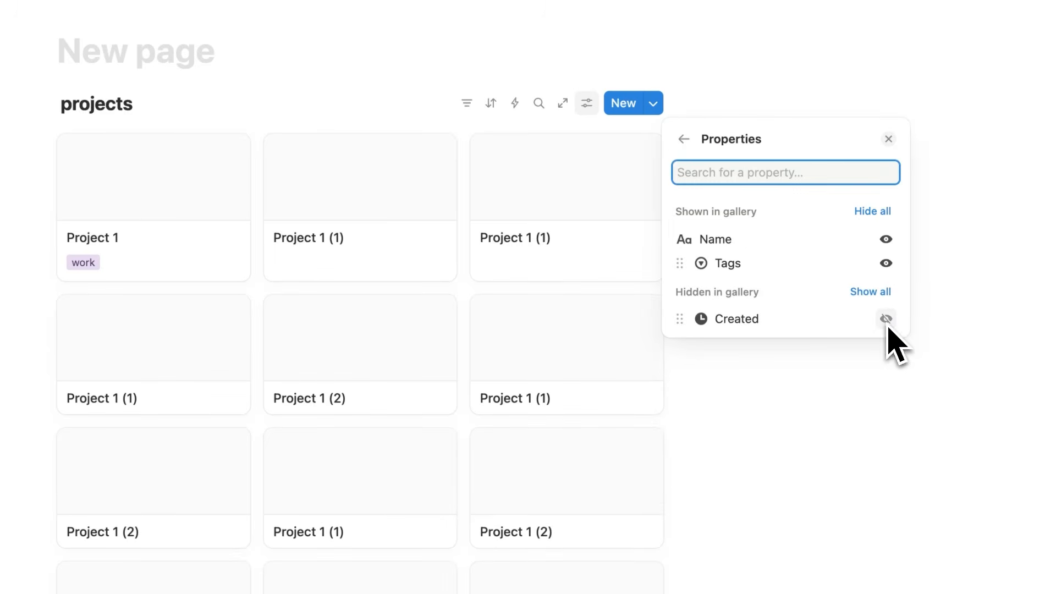
# Step: Group the projects gallery by Tags and look through the resulting groups
pyautogui.click(691, 144)
pyautogui.click(760, 302)
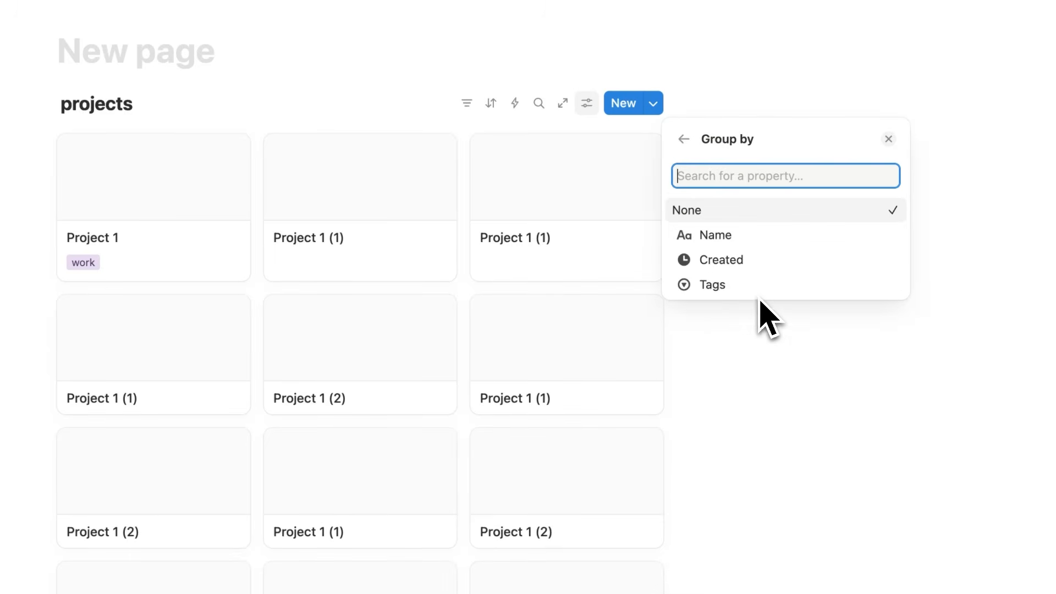
pyautogui.click(713, 285)
pyautogui.click(947, 372)
pyautogui.scroll(-5, 461, 165)
pyautogui.scroll(5, 484, 271)
pyautogui.scroll(-8, 688, 272)
pyautogui.scroll(10, 380, 407)
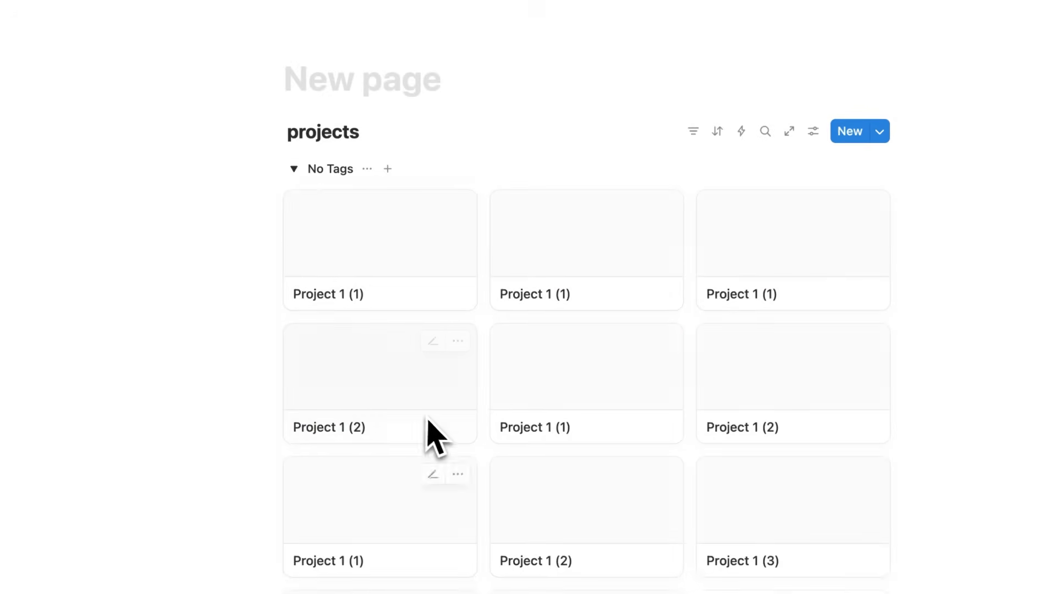
# Step: Assign tags such as fitness and side hustle to the untagged project cards
pyautogui.click(387, 275)
pyautogui.click(501, 187)
pyautogui.click(479, 255)
pyautogui.click(137, 183)
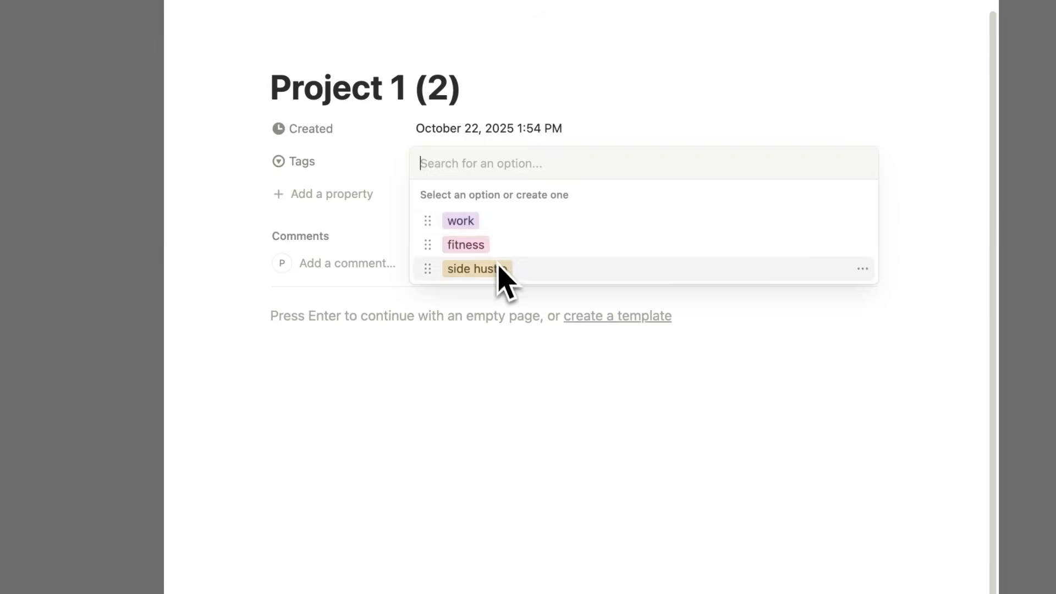
pyautogui.click(498, 267)
pyautogui.click(118, 259)
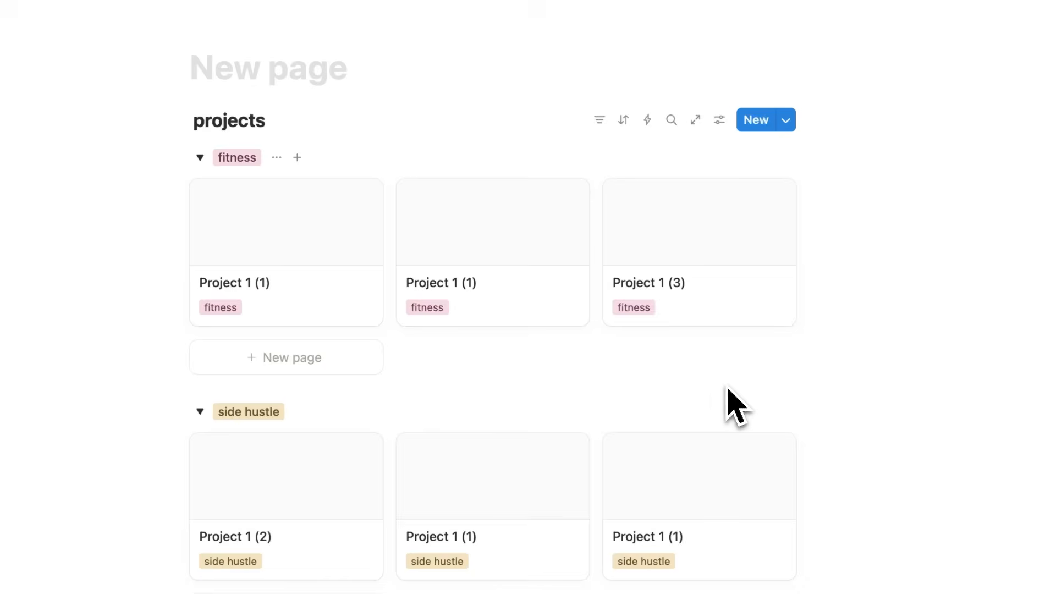
# Step: Collapse the fitness, side hustle and work groups in the projects gallery
pyautogui.click(704, 139)
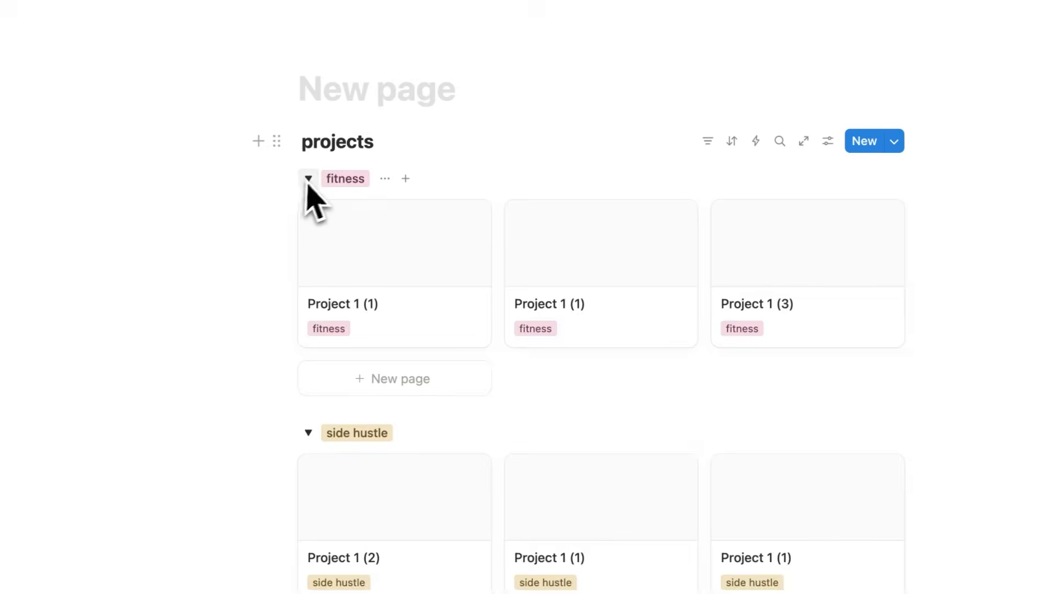
pyautogui.click(185, 176)
pyautogui.click(313, 220)
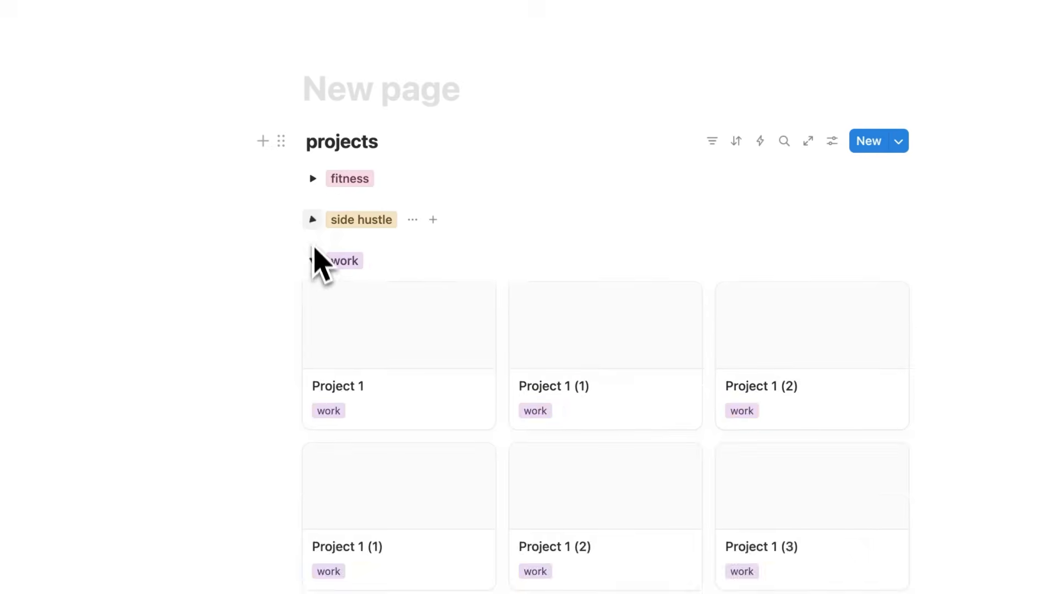
pyautogui.click(313, 260)
# Step: Expand and collapse the side hustle and fitness groups in turn to view each group's project cards
pyautogui.click(314, 221)
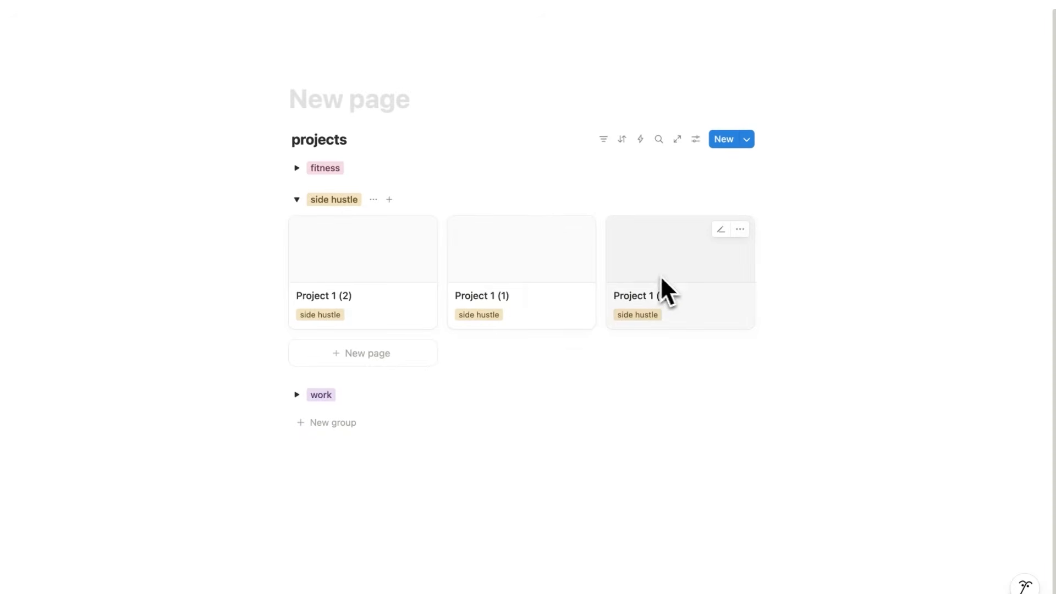
pyautogui.click(315, 201)
pyautogui.click(303, 169)
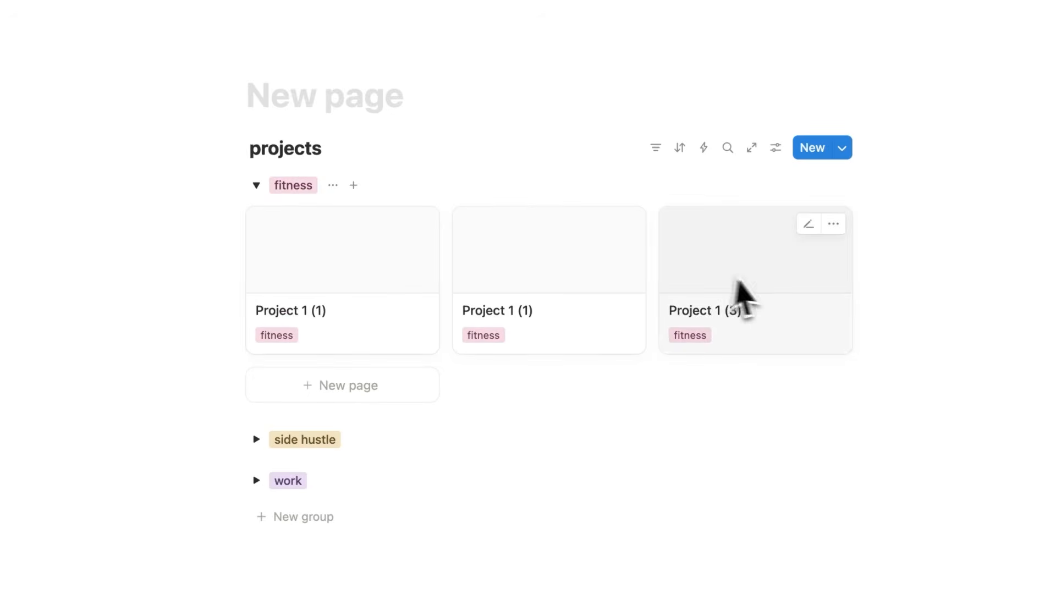
pyautogui.click(256, 185)
pyautogui.click(259, 224)
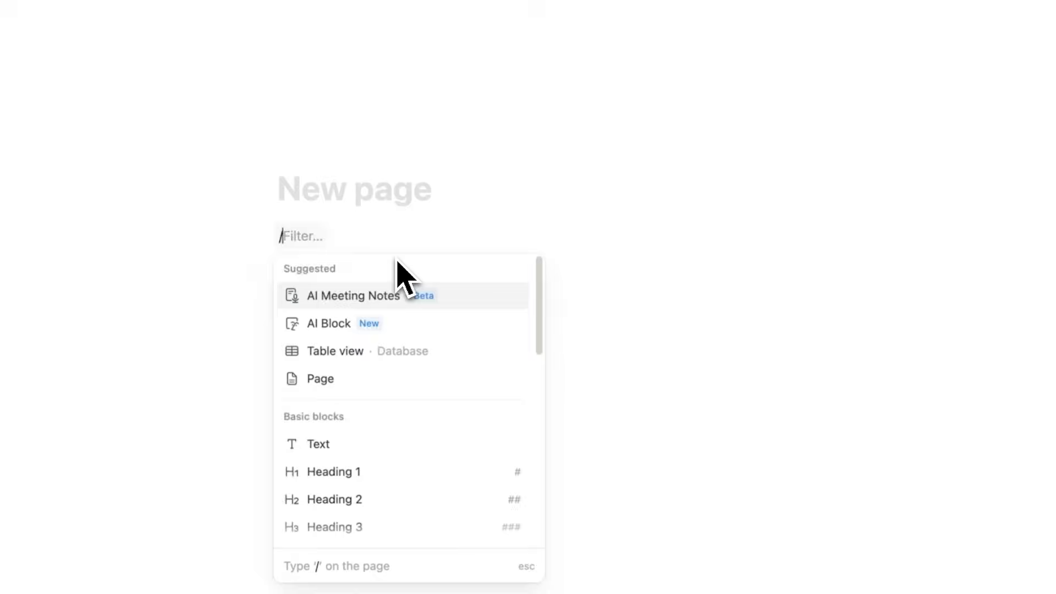
# Step: Create a subpage inside the new page and title it notes
pyautogui.write('page')
pyautogui.press('Return')
pyautogui.write('notes')
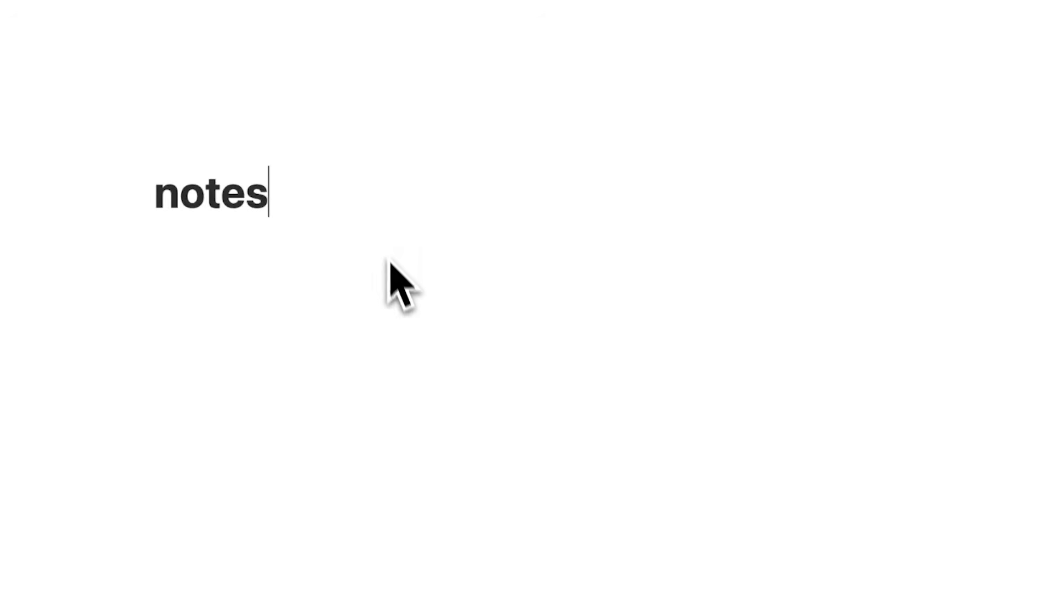
# Step: Insert a gallery view database in the notes page and name it notes
pyautogui.press('Return')
pyautogui.write('/gal')
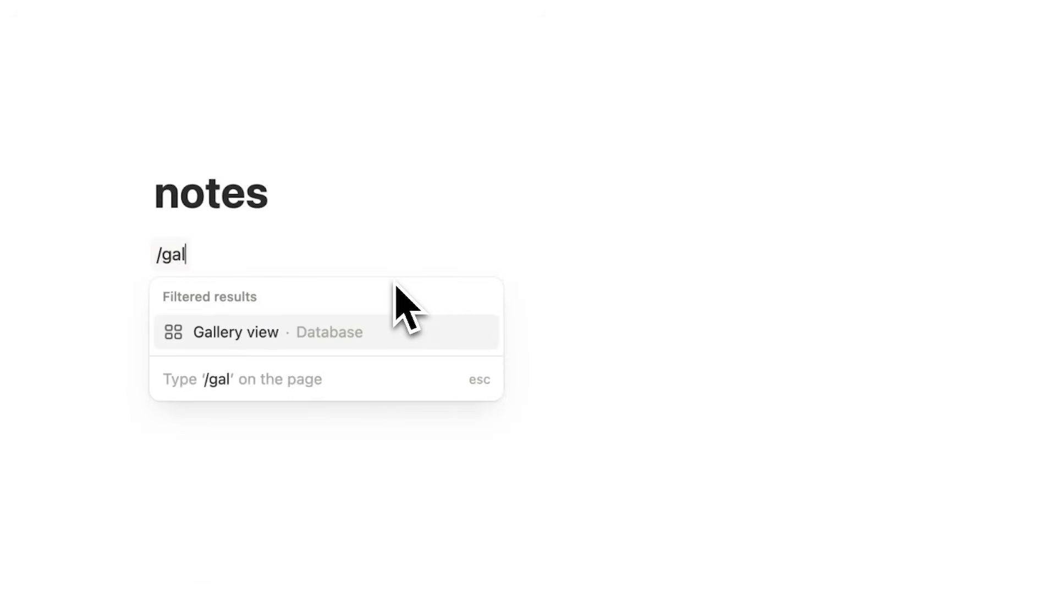
pyautogui.click(310, 331)
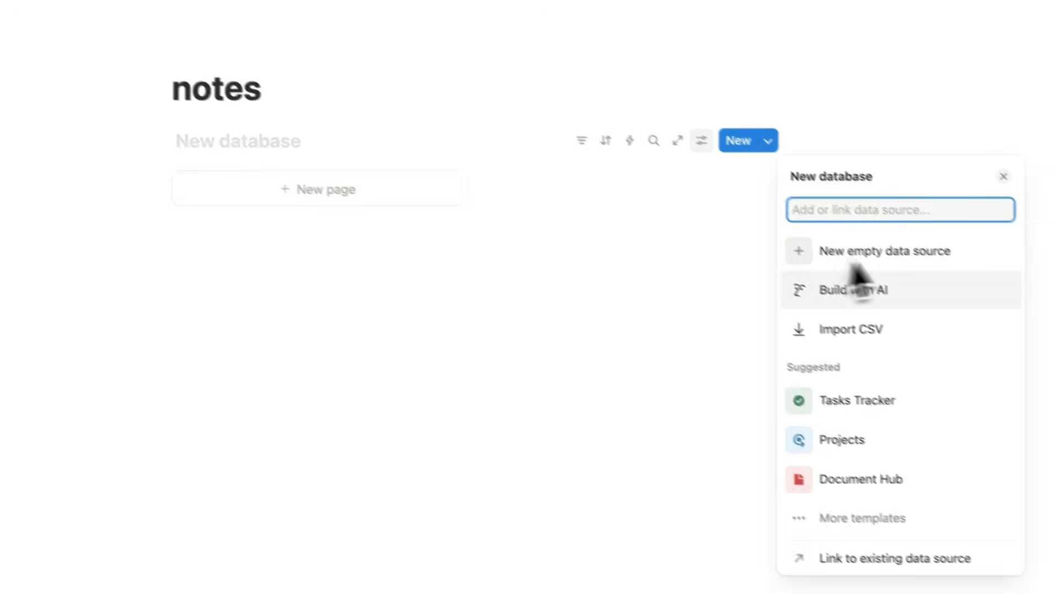
pyautogui.click(1025, 401)
pyautogui.click(225, 259)
pyautogui.write('notes')
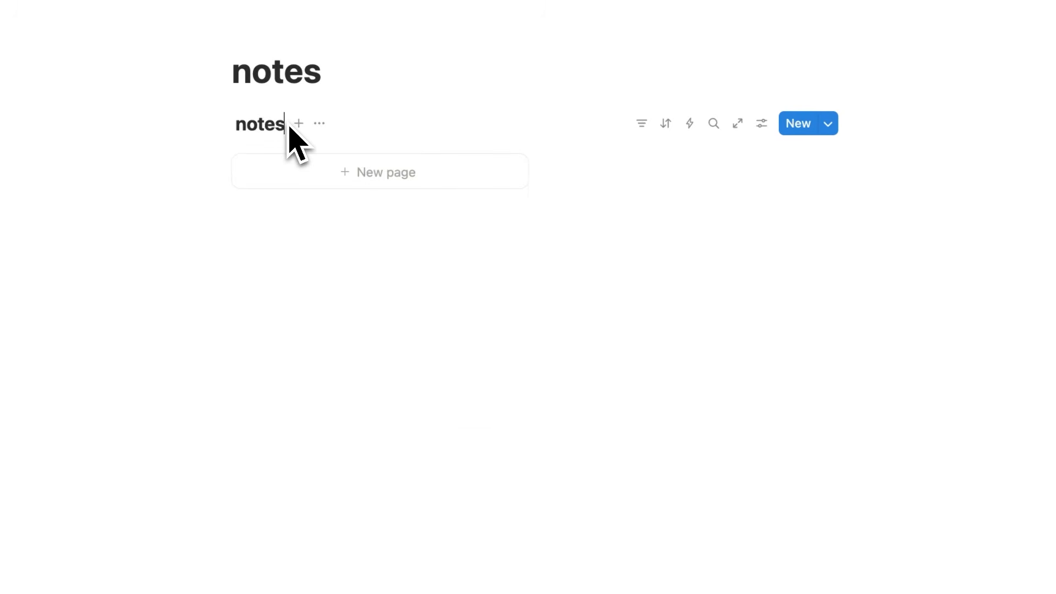
# Step: Add a page named note 1 to the notes gallery with the body text "blah blah blah"
pyautogui.click(336, 177)
pyautogui.write('note 1')
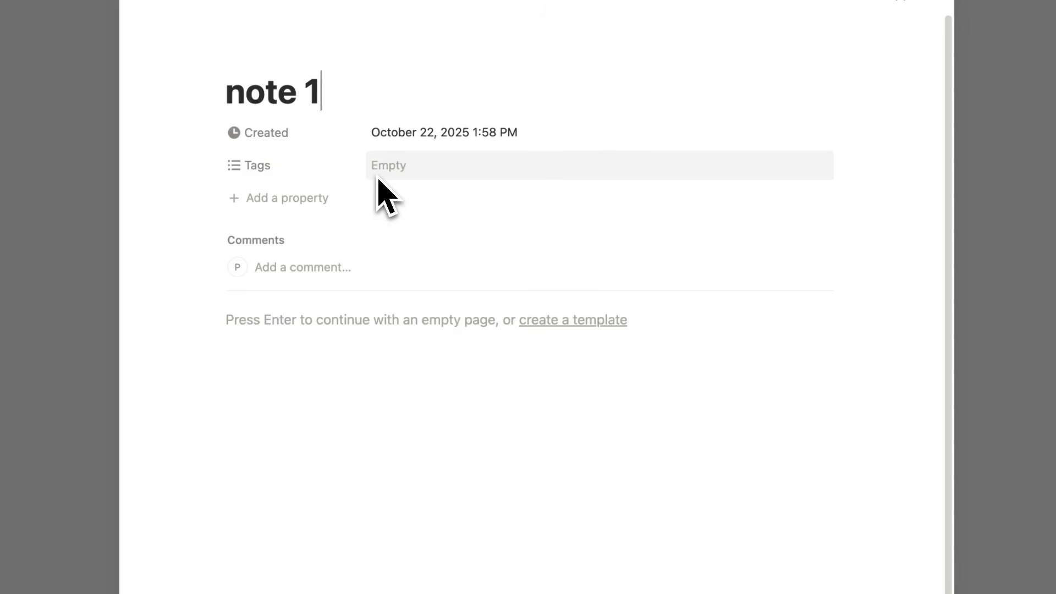
pyautogui.press('Return')
pyautogui.write('blah')
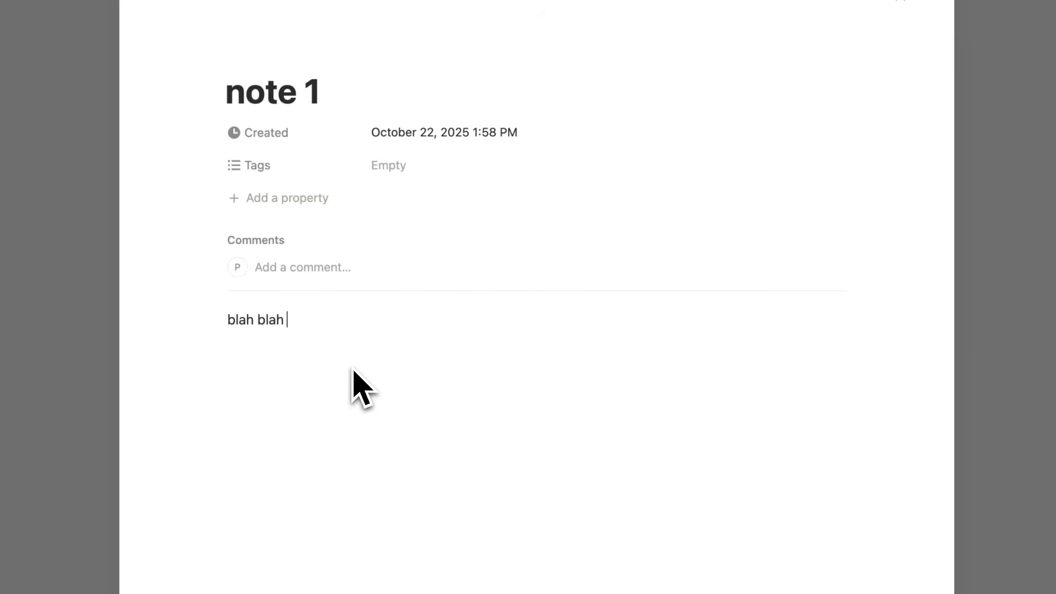
pyautogui.write('blah')
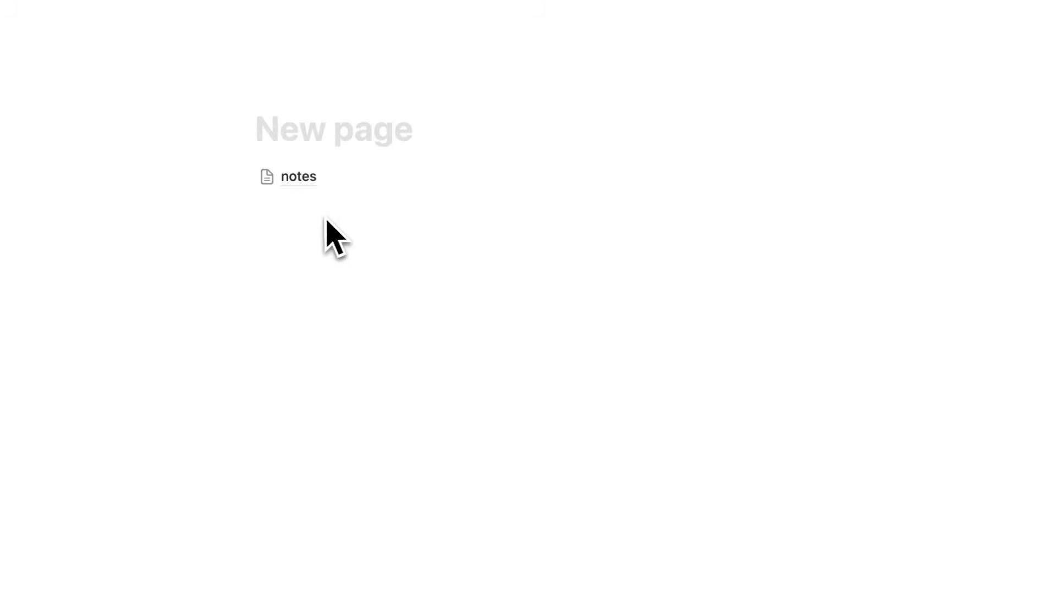
# Step: Add a to-do list with items 1 to 5 to the parent page and place it above the notes page link
pyautogui.press('Return')
pyautogui.write('/tod')
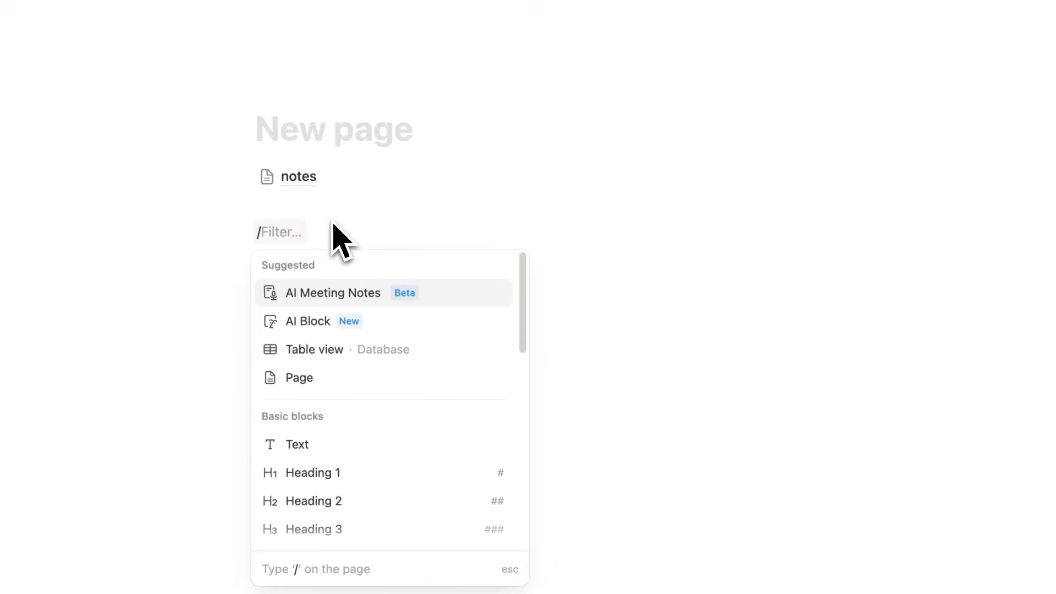
pyautogui.write('o')
pyautogui.click(336, 297)
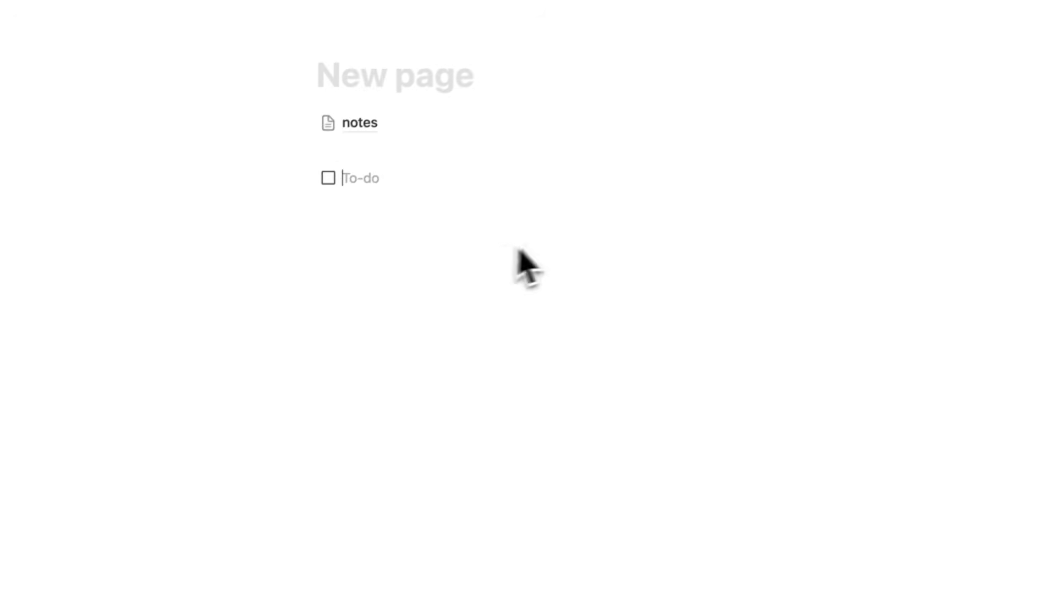
pyautogui.write('1')
pyautogui.press('Return')
pyautogui.write('t')
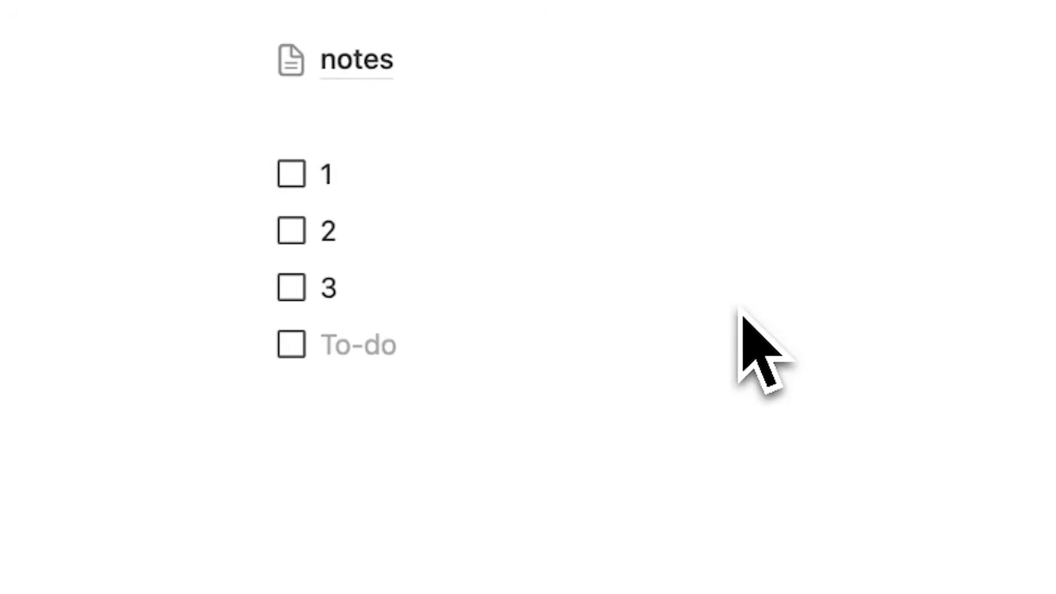
pyautogui.moveTo(12, 173); pyautogui.dragTo(292, 336)
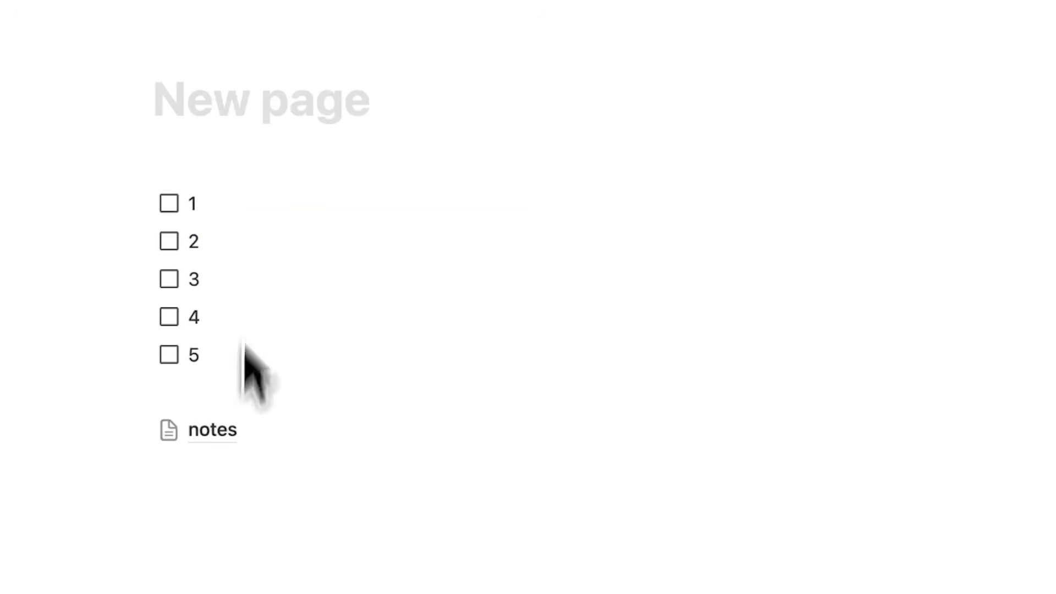
pyautogui.click(277, 98)
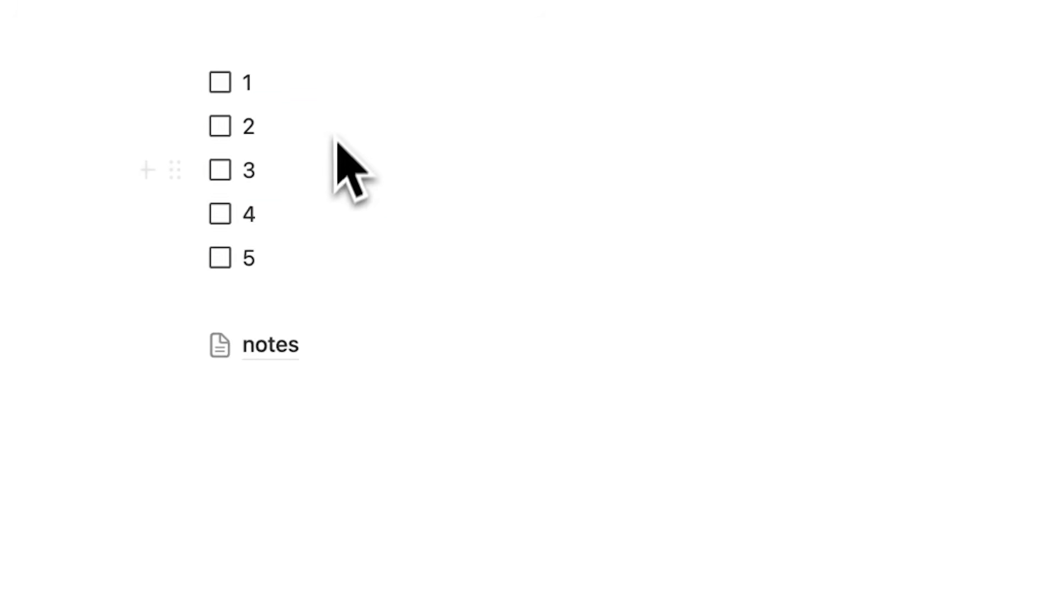
# Step: Open the notes page, add a page named note 2 to its gallery and close it
pyautogui.moveTo(279, 446)
pyautogui.click(281, 261)
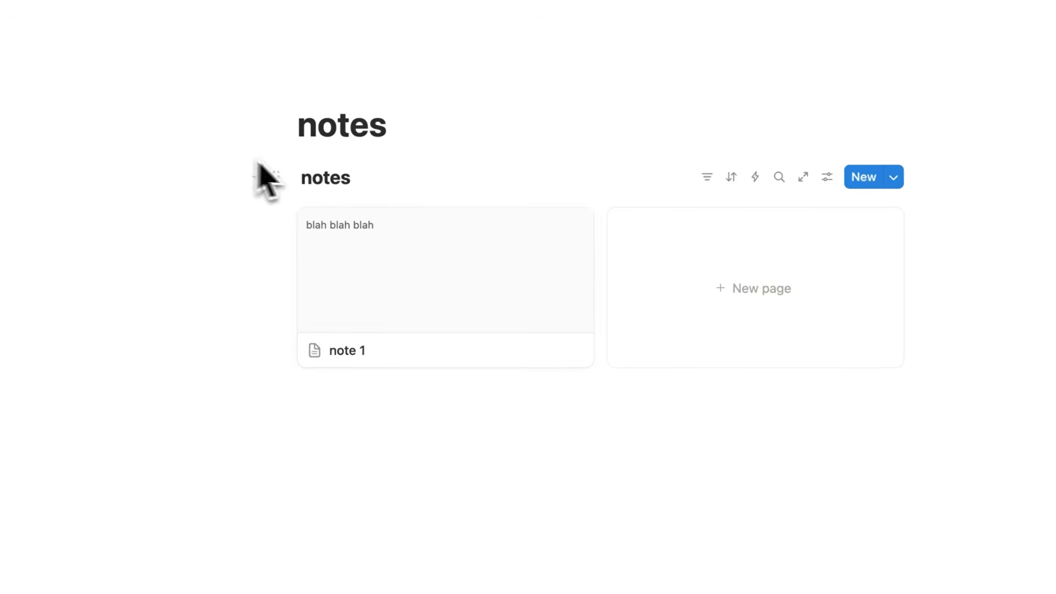
pyautogui.click(649, 267)
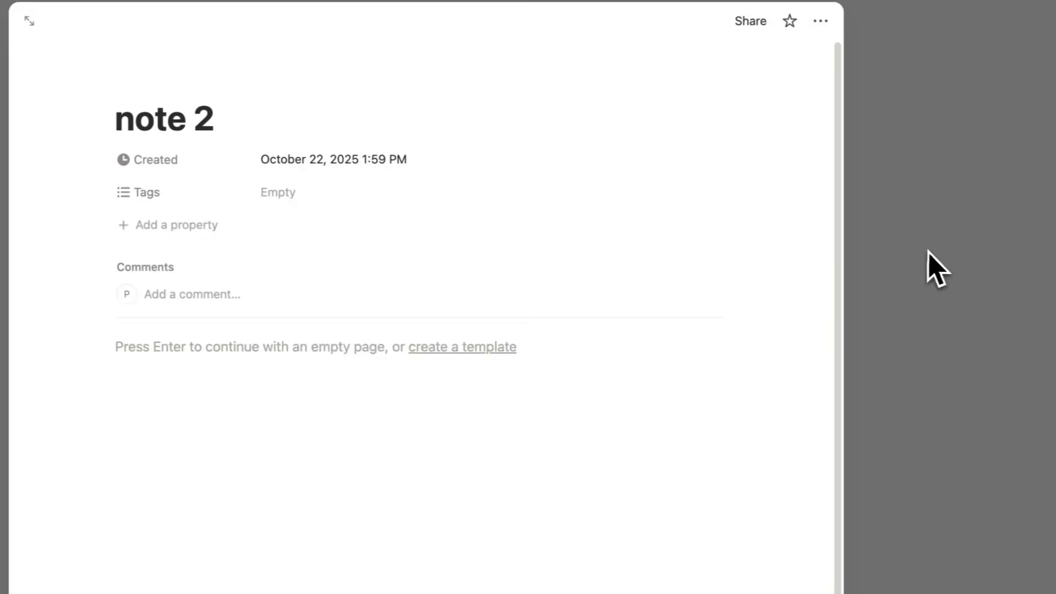
pyautogui.click(928, 252)
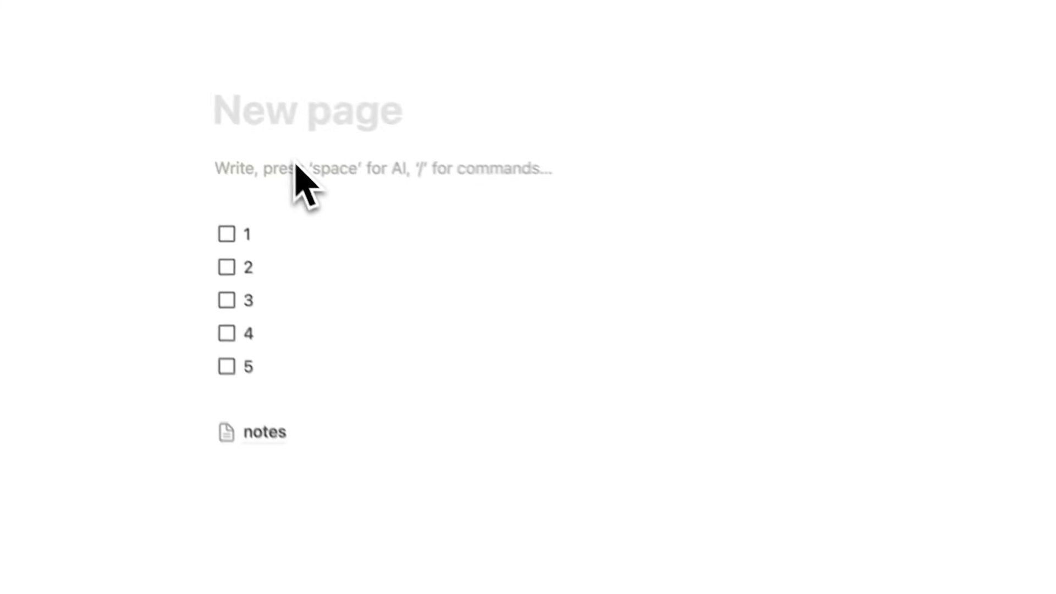
# Step: Insert a button block above the to-do list and name it New Note
pyautogui.write('/button')
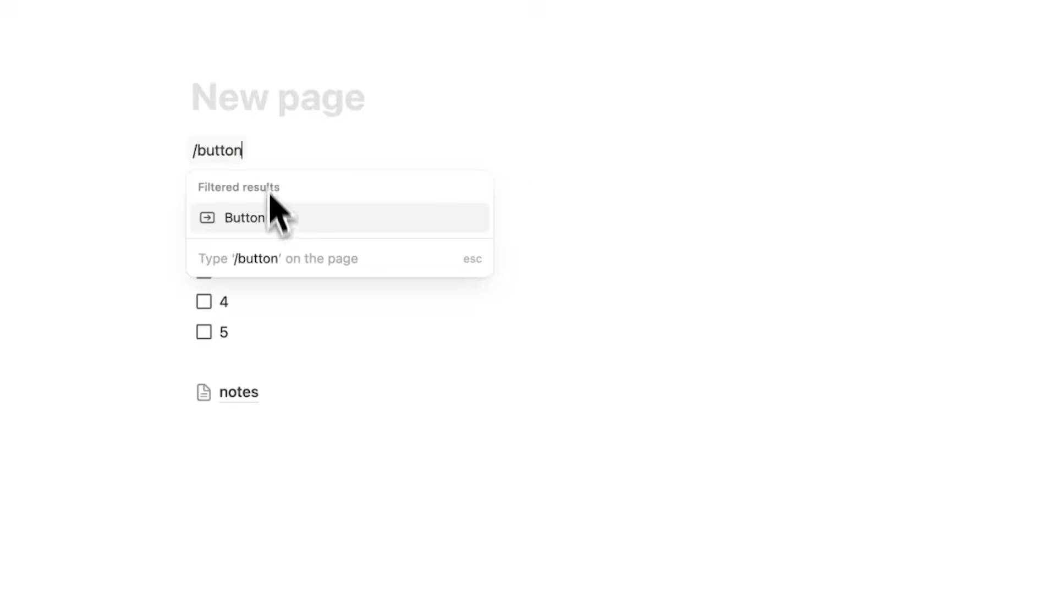
pyautogui.click(270, 194)
pyautogui.write('New Note')
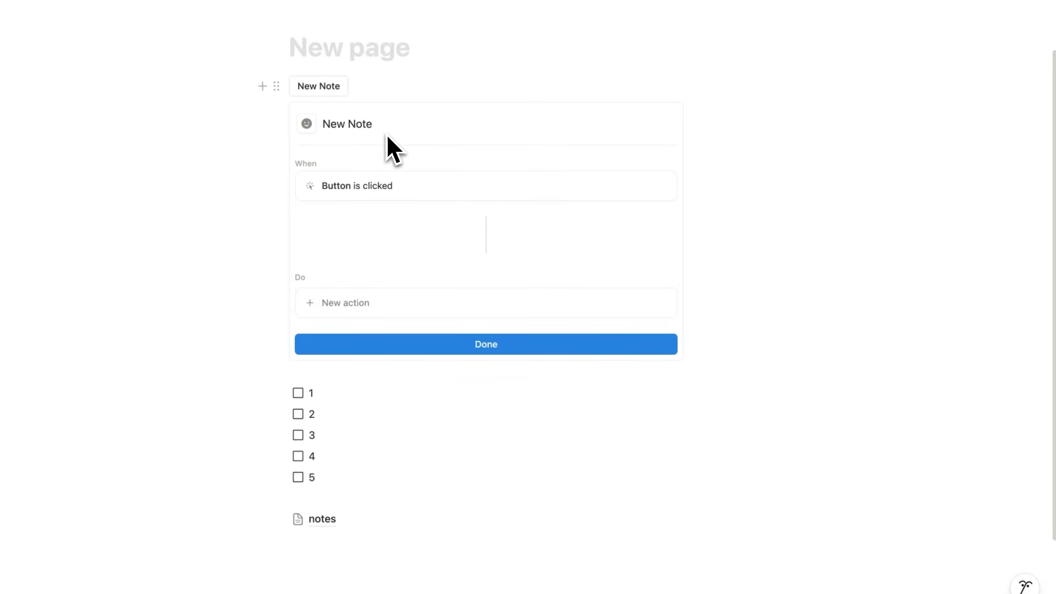
# Step: Give the New Note button an action that adds a page to the notes data source
pyautogui.click(385, 302)
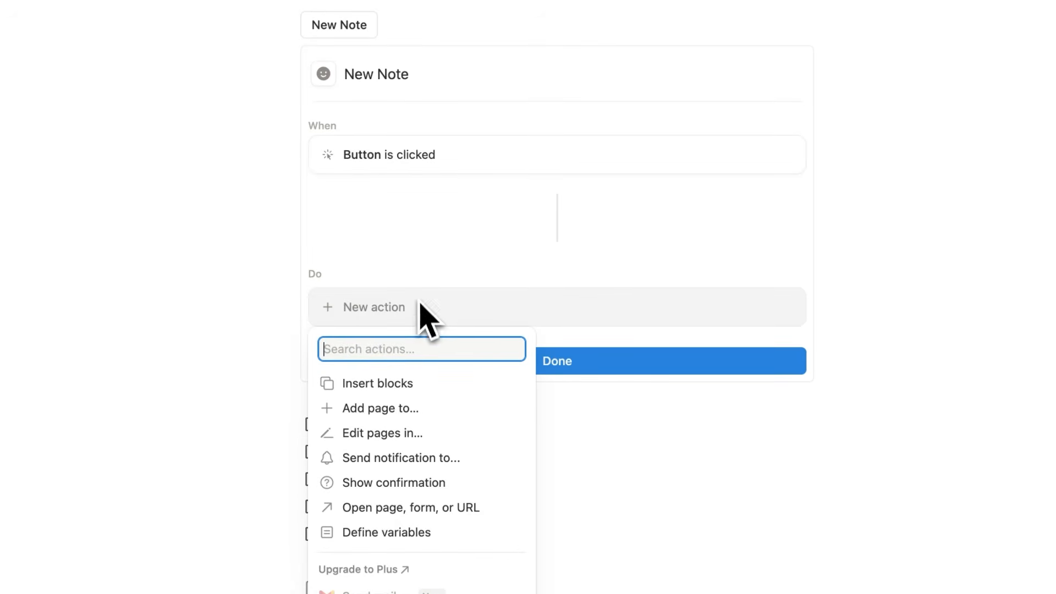
pyautogui.click(423, 410)
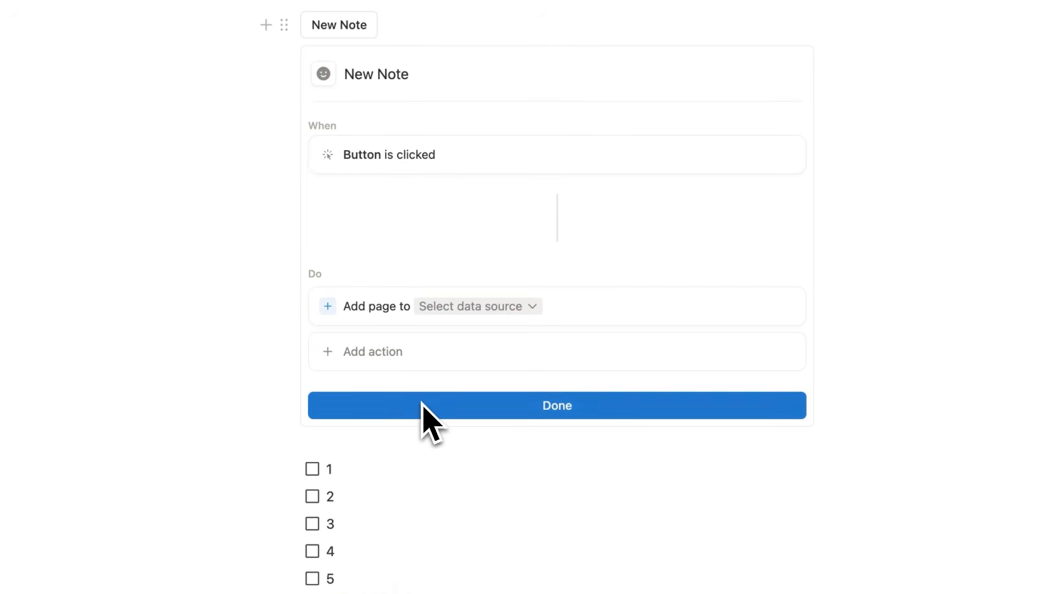
pyautogui.click(454, 194)
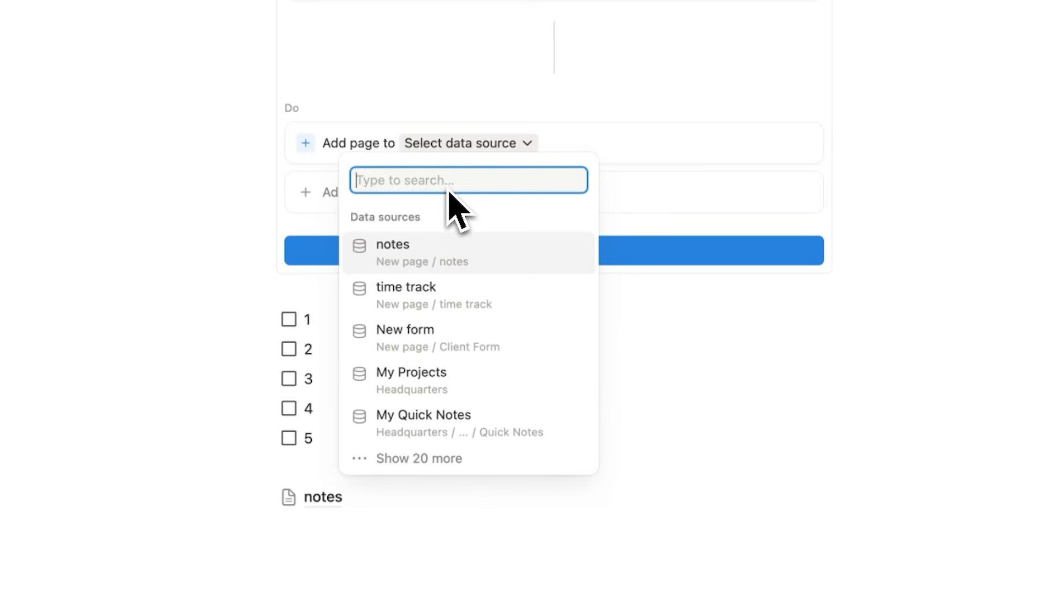
pyautogui.click(467, 252)
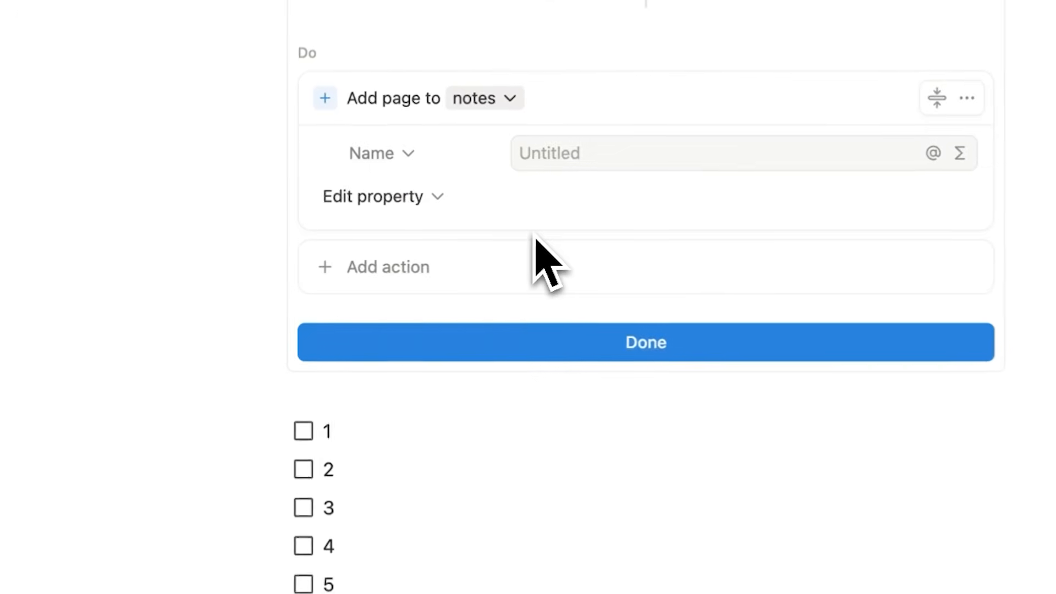
# Step: Add a second action to the New Note button that opens the page added to notes, and save the button
pyautogui.click(402, 295)
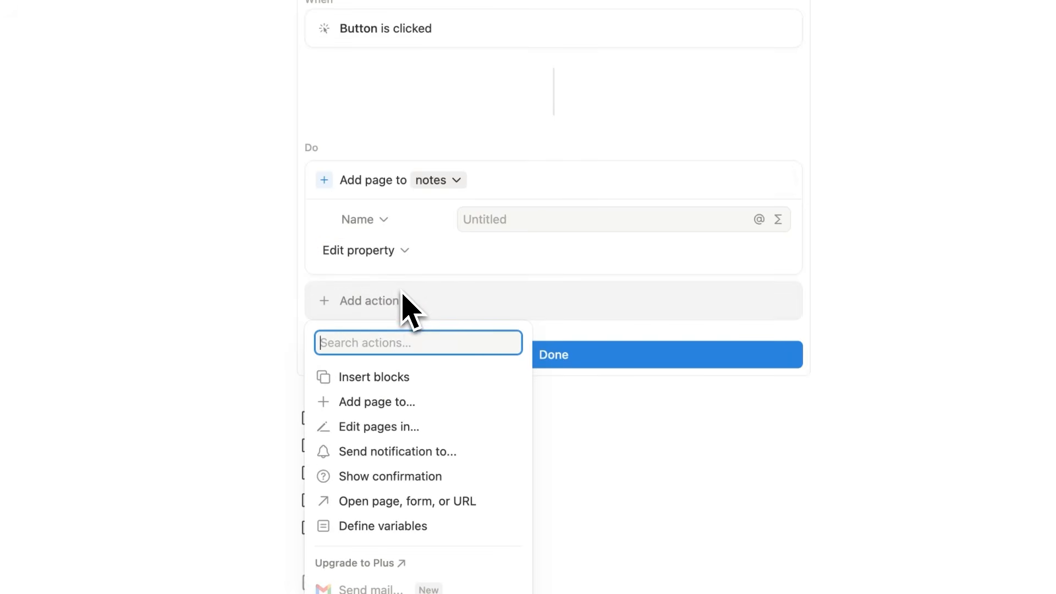
pyautogui.click(448, 500)
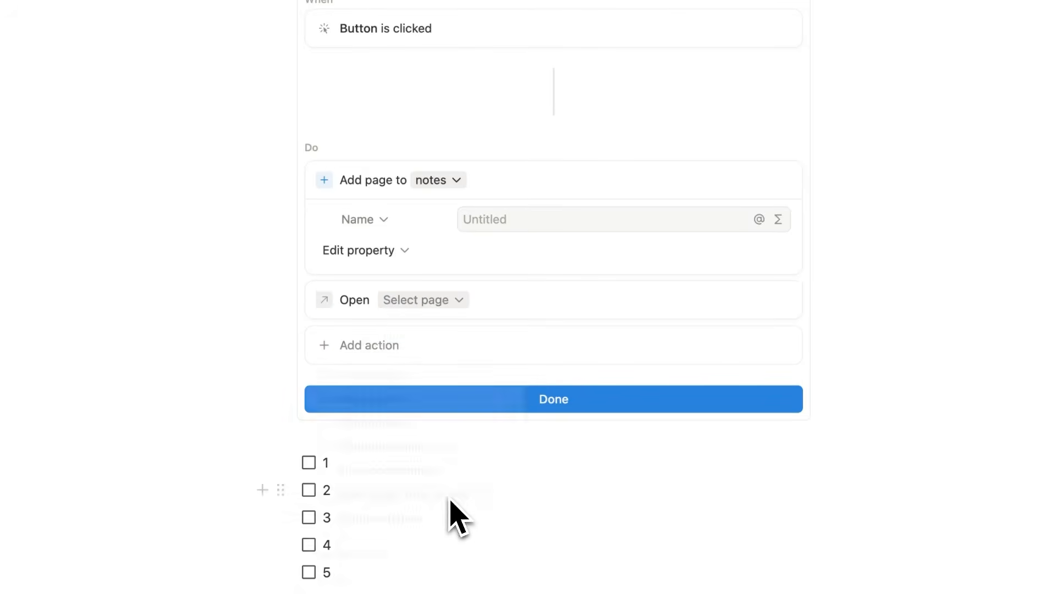
pyautogui.click(416, 306)
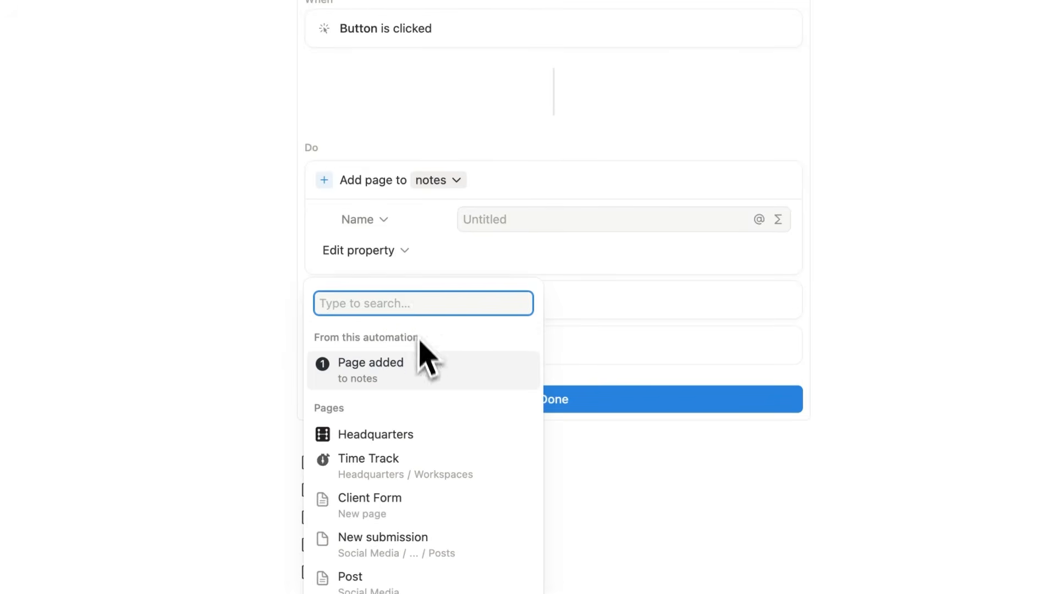
pyautogui.click(418, 369)
pyautogui.click(555, 399)
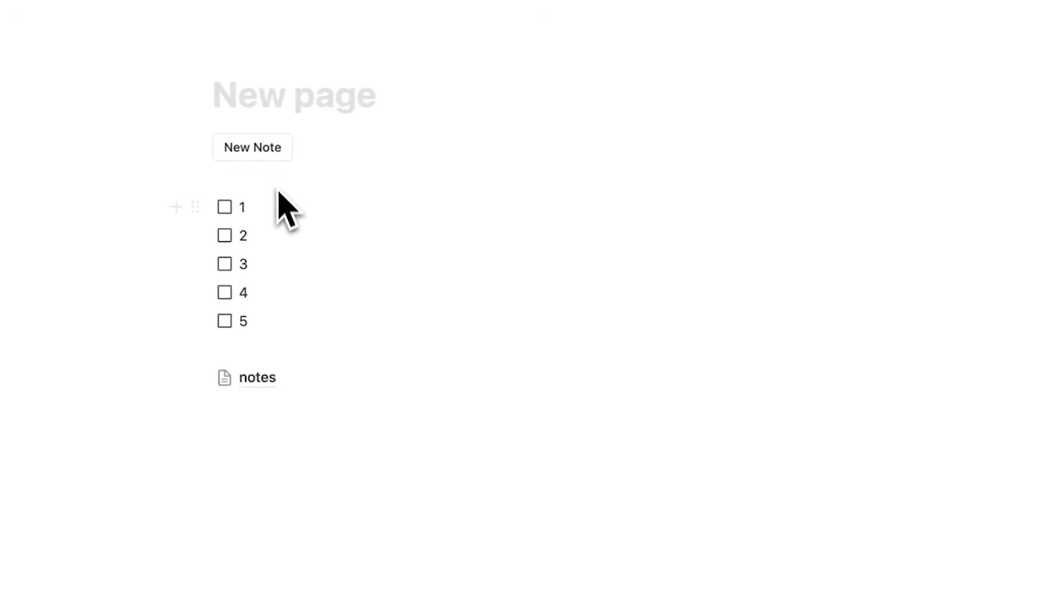
# Step: Use the New Note button to create a note titled Note 3 containing "blah blah", close it and open the notes page
pyautogui.click(286, 380)
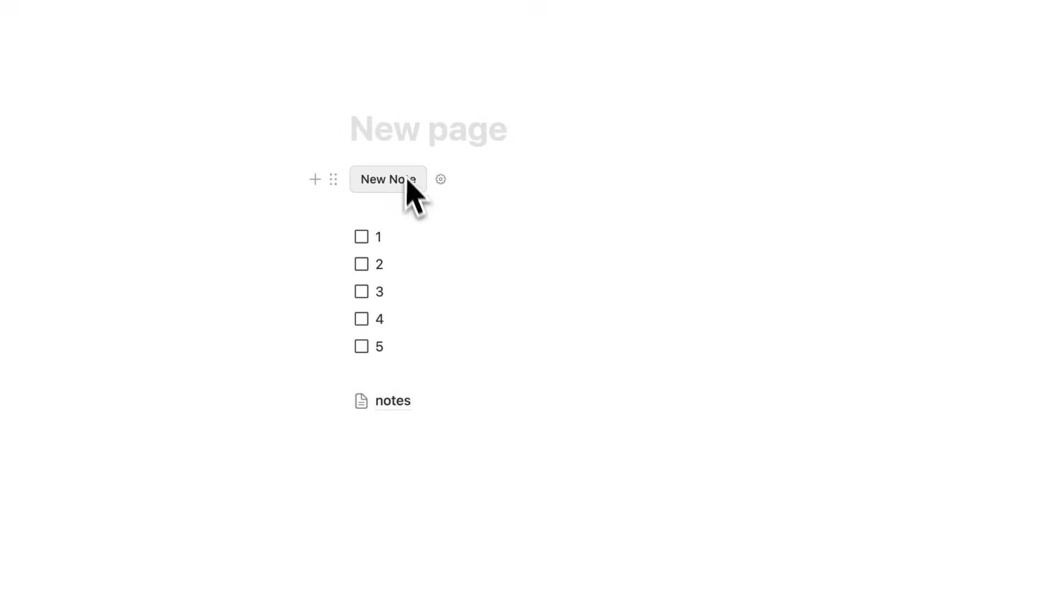
pyautogui.click(409, 190)
pyautogui.write('Note 3')
pyautogui.press('Return')
pyautogui.write('blah blah')
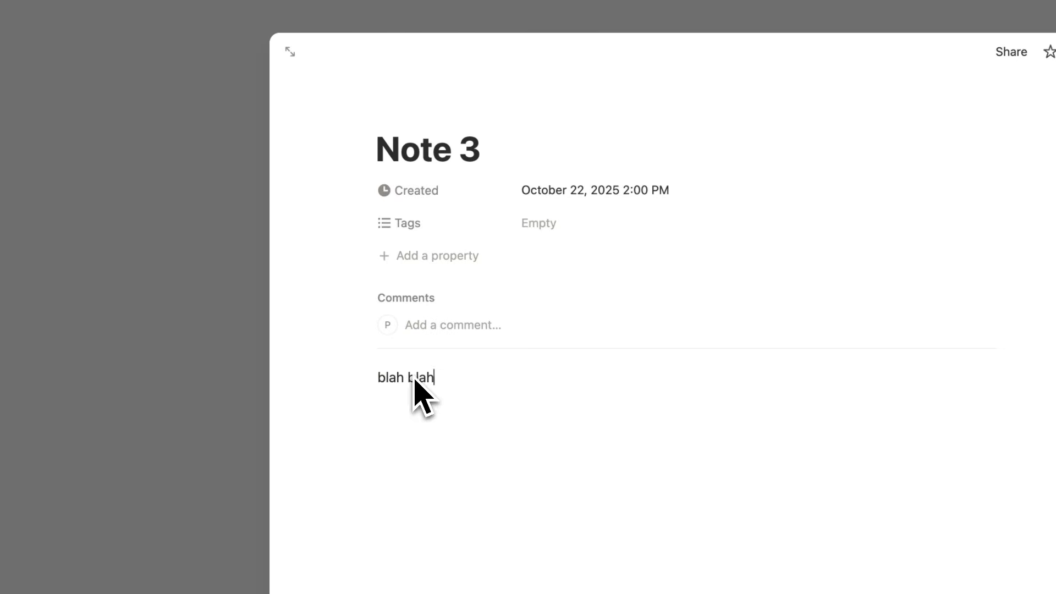
pyautogui.click(204, 315)
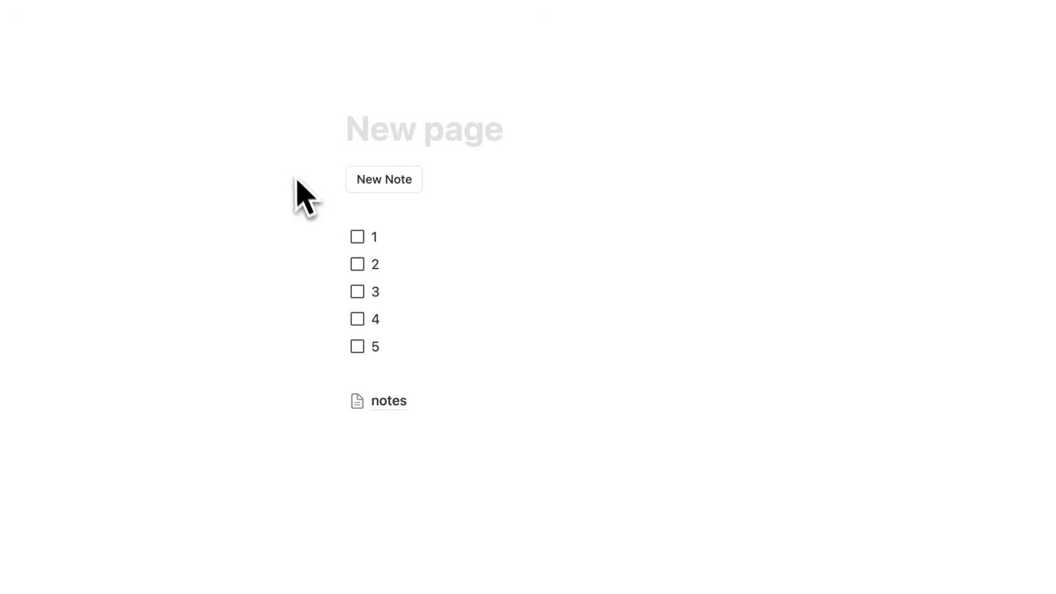
pyautogui.click(426, 404)
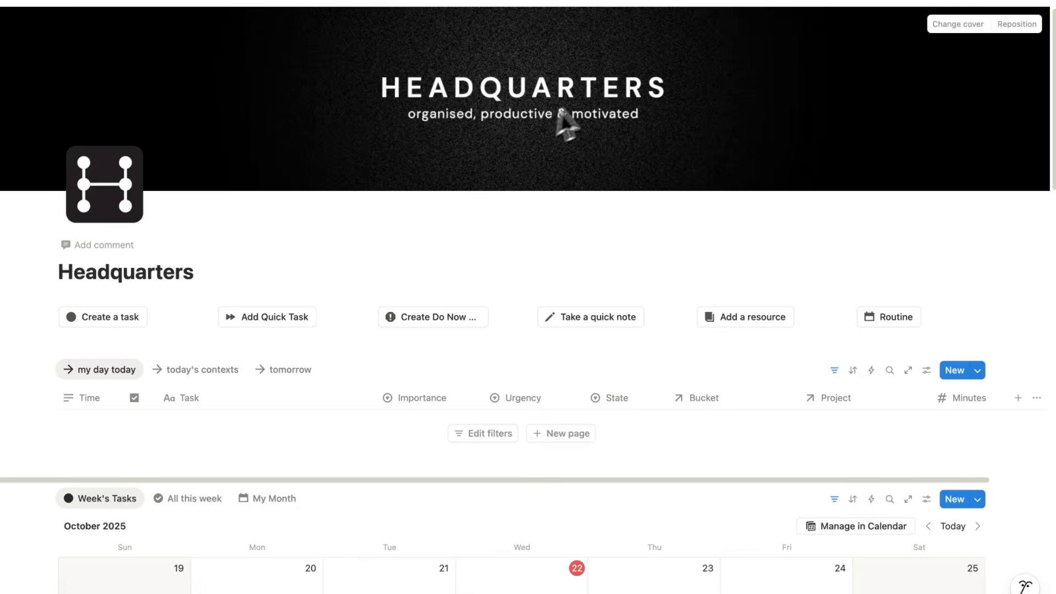
# Step: Take a quick note from the Headquarters page, titled Note 1 with the body text "blah blah"
pyautogui.click(594, 316)
pyautogui.write('Note 1')
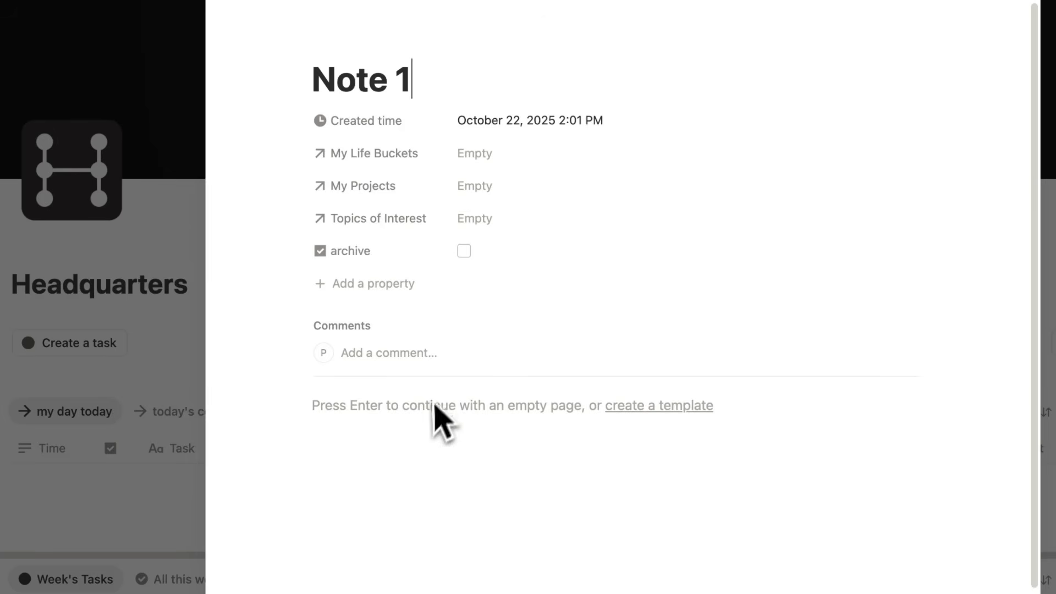
pyautogui.press('Return')
pyautogui.write('b')
# Step: Link Note 1 to the Job life bucket and to New Project, and close the note
pyautogui.click(536, 154)
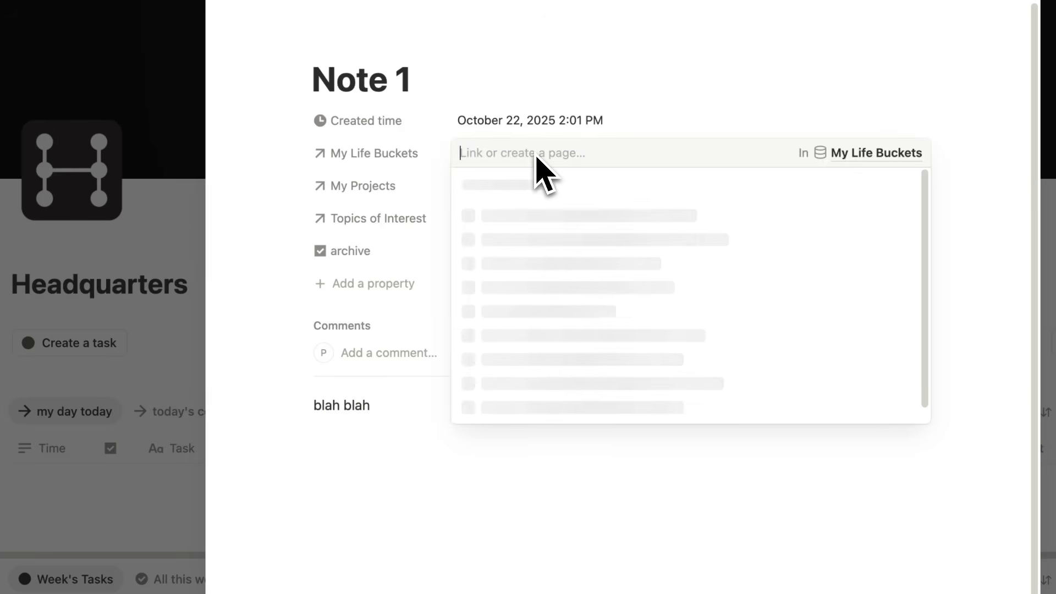
pyautogui.click(537, 220)
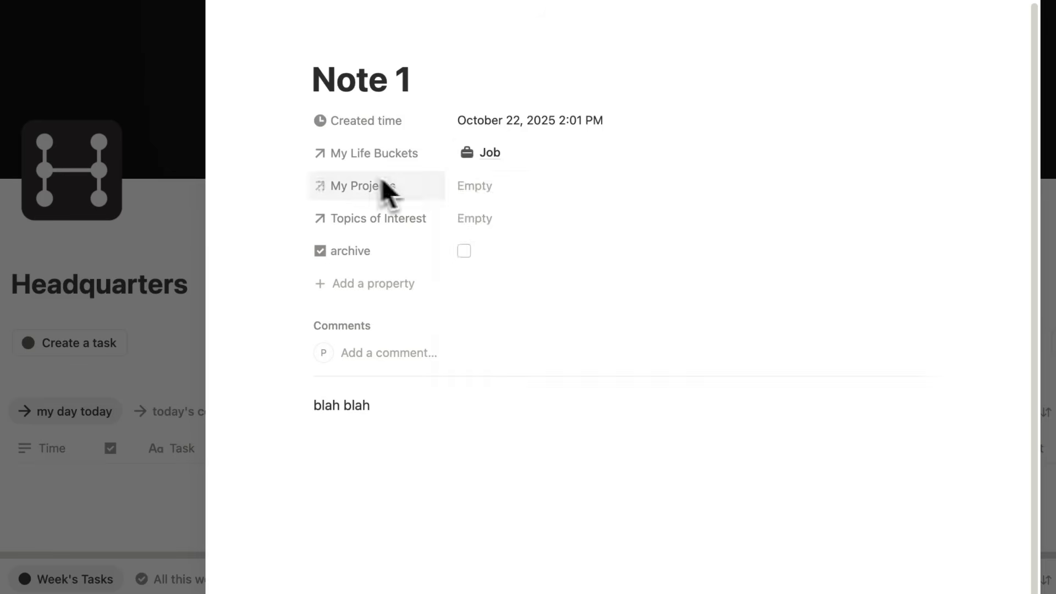
pyautogui.click(484, 187)
pyautogui.click(578, 252)
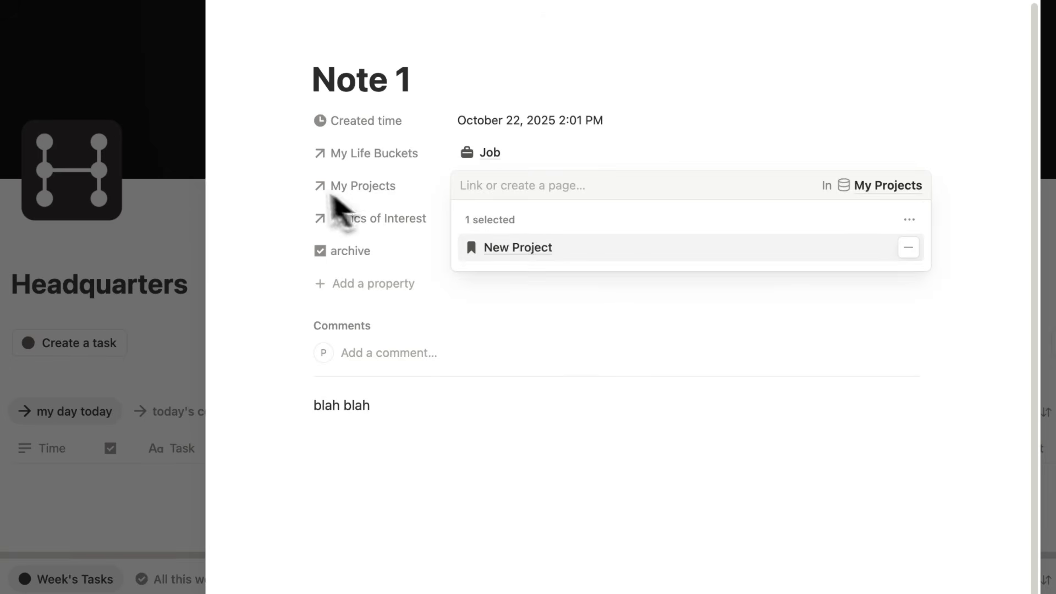
pyautogui.click(352, 203)
pyautogui.click(186, 212)
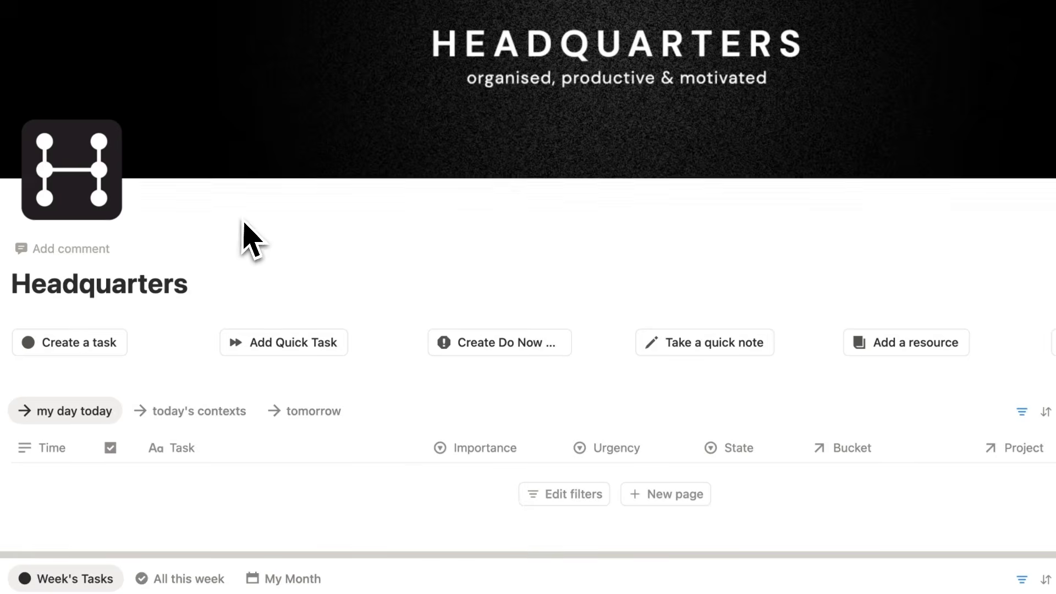
# Step: Examine the New Project page and the Job life bucket page for the linked note
pyautogui.scroll(-20, 256, 234)
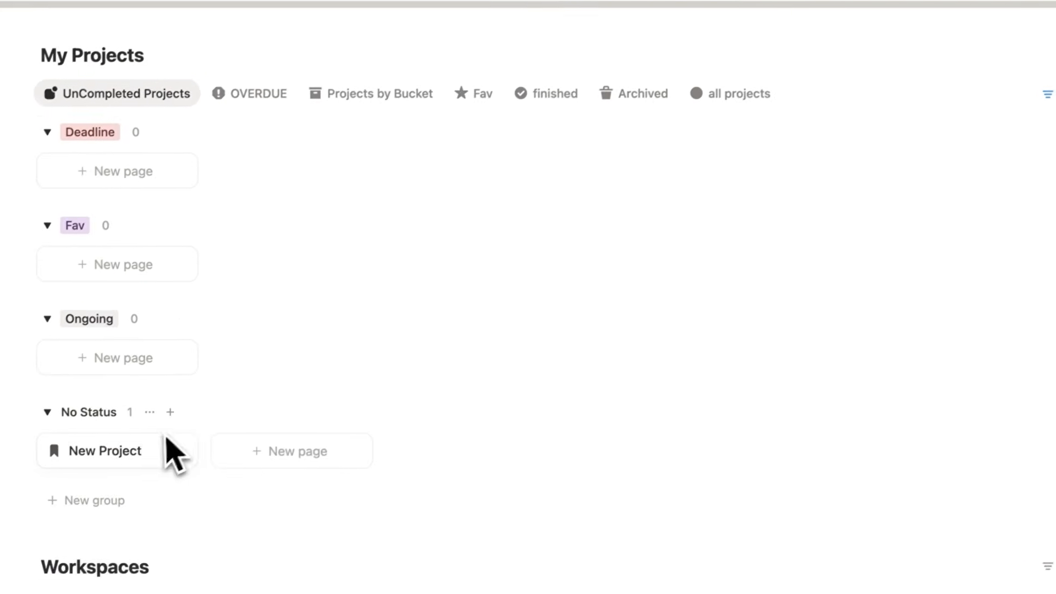
pyautogui.click(114, 447)
pyautogui.moveTo(608, 196); pyautogui.dragTo(301, 181)
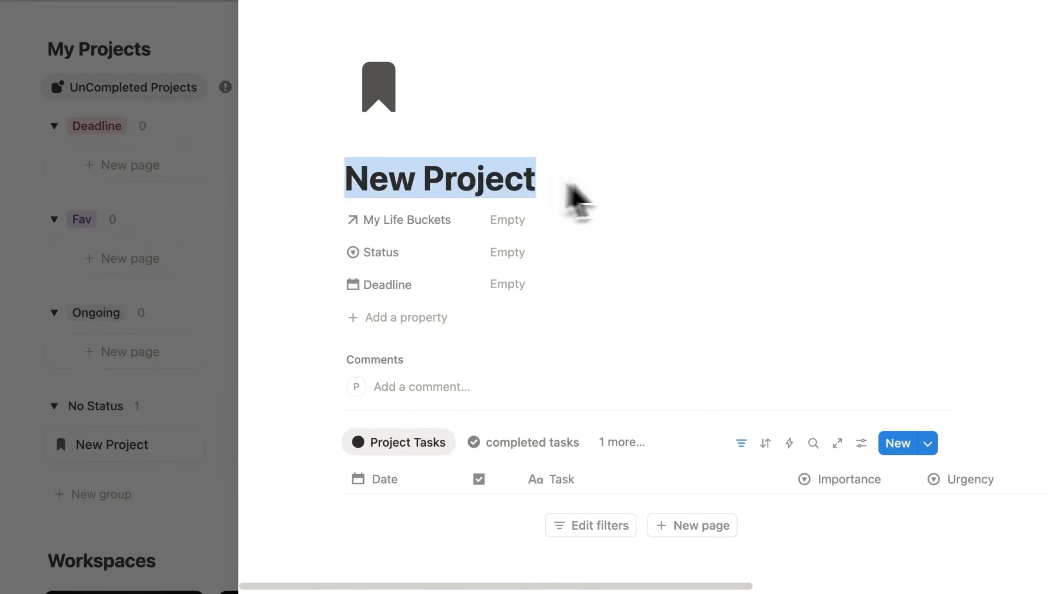
pyautogui.scroll(-5, 448, 377)
pyautogui.click(129, 307)
pyautogui.scroll(-8, 523, 196)
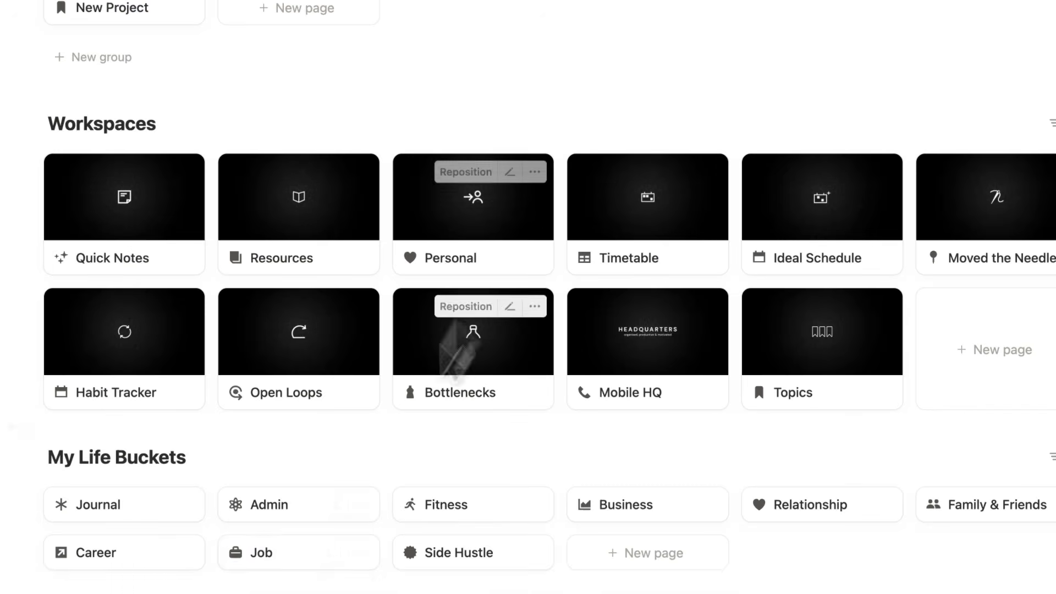
pyautogui.click(297, 561)
pyautogui.scroll(-5, 567, 341)
pyautogui.scroll(-10, 555, 292)
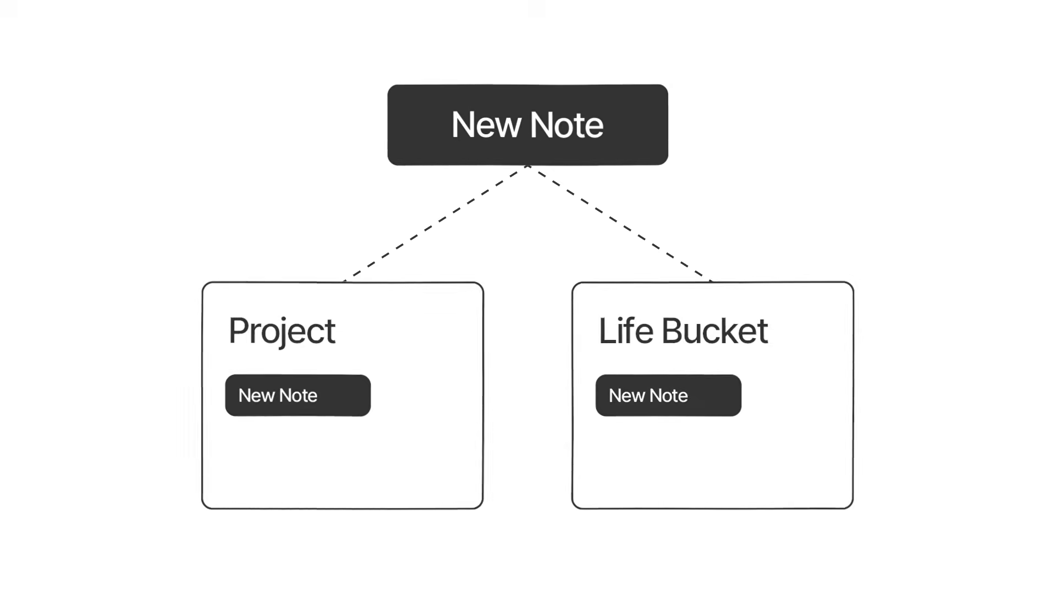
# Step: Insert a new database on the blank page and add a Formula property to it
pyautogui.click(175, 443)
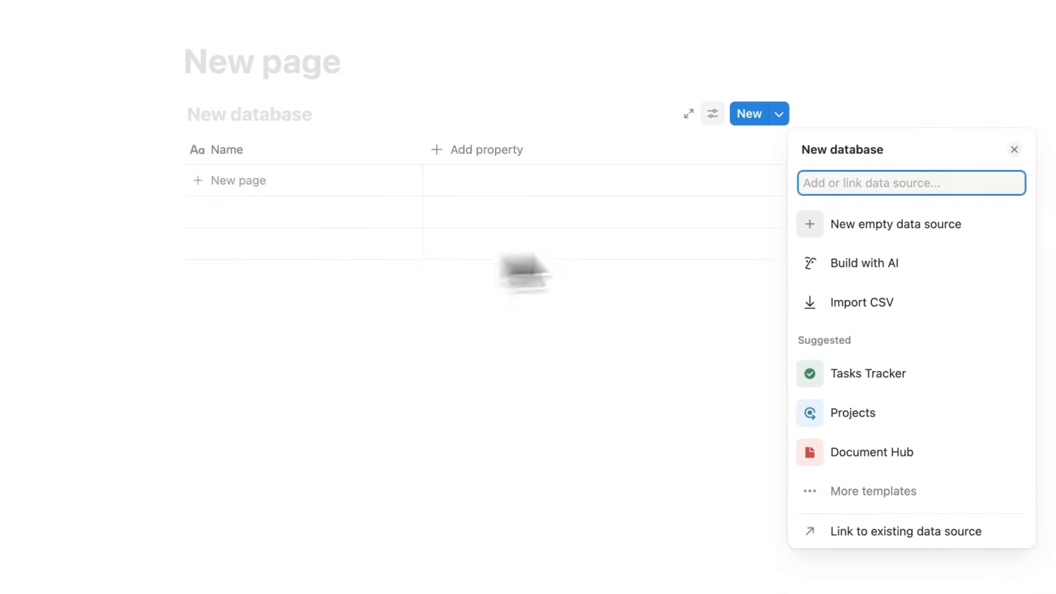
pyautogui.click(523, 273)
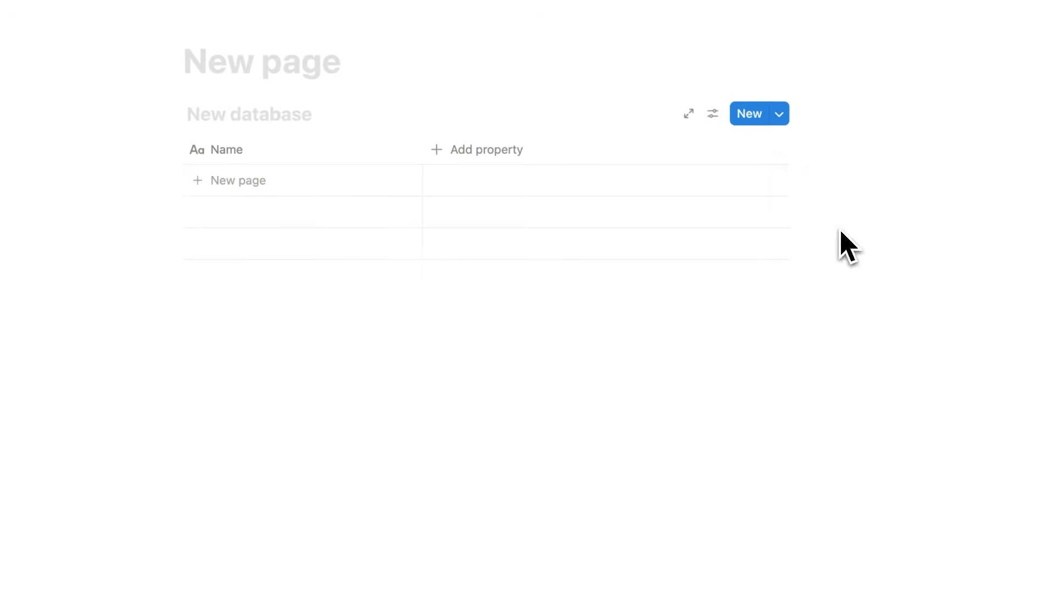
pyautogui.click(522, 160)
pyautogui.scroll(-2, 528, 233)
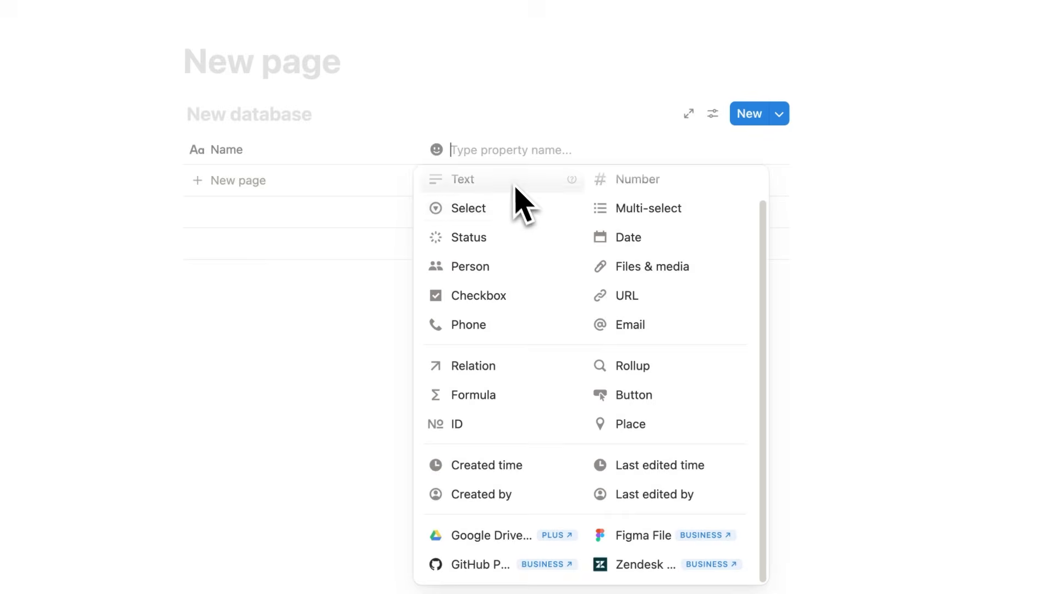
pyautogui.click(517, 418)
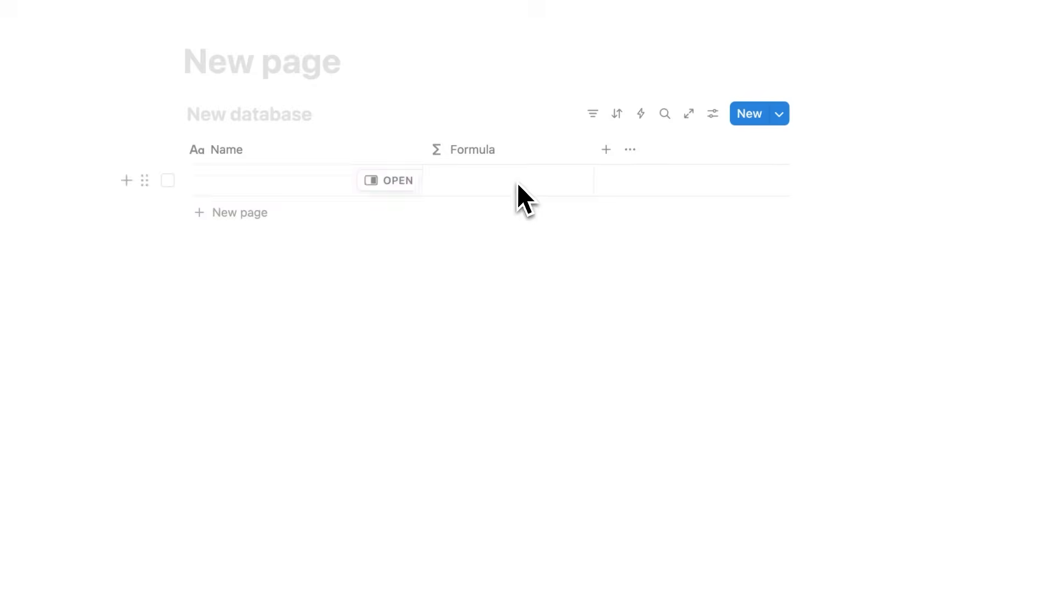
# Step: Add a Number property named Time Track and place it before the Formula column
pyautogui.click(518, 185)
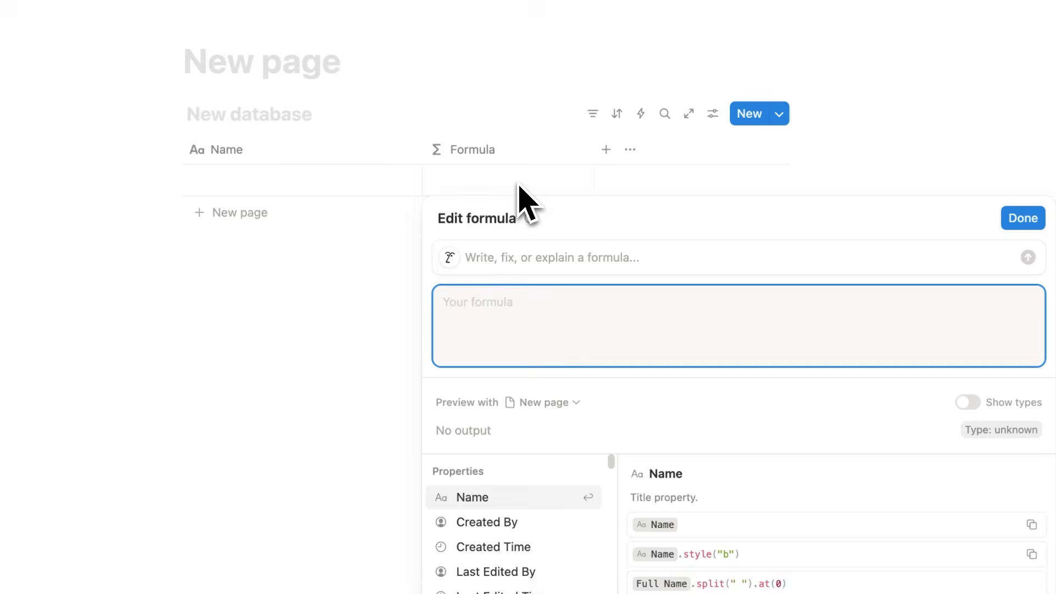
pyautogui.click(606, 149)
pyautogui.click(803, 216)
pyautogui.click(699, 158)
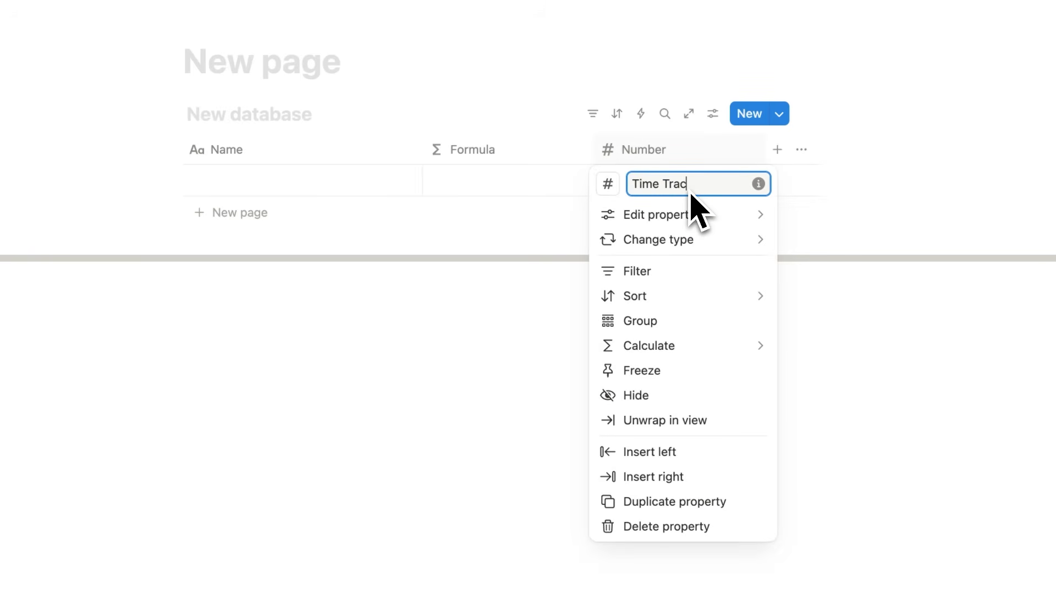
pyautogui.click(531, 210)
pyautogui.moveTo(629, 149); pyautogui.dragTo(460, 149)
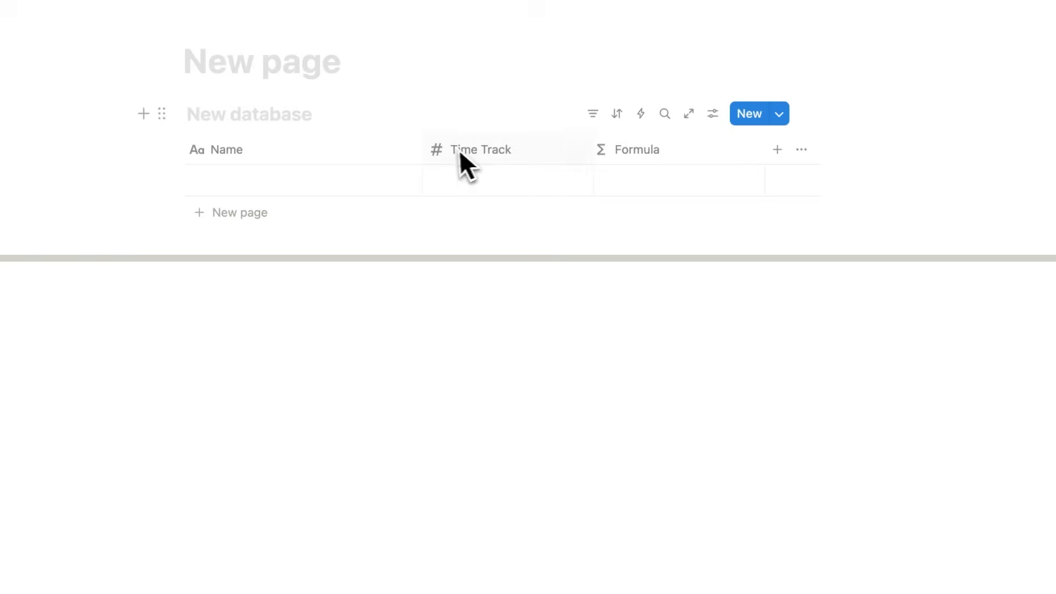
# Step: Add a second row and set the Time Track values of the two rows to 15 and 90
pyautogui.click(302, 211)
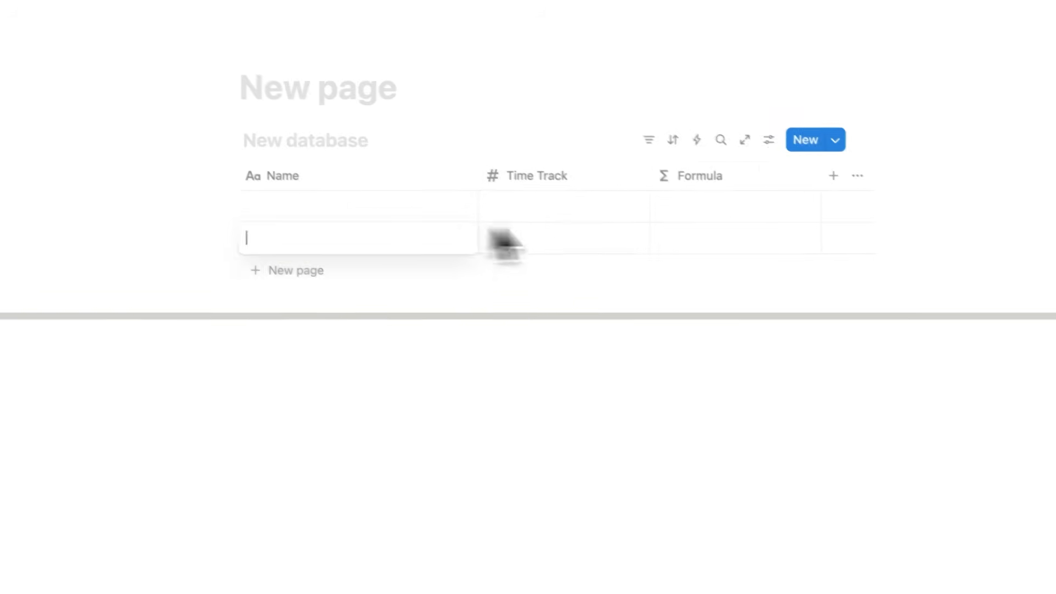
pyautogui.click(613, 220)
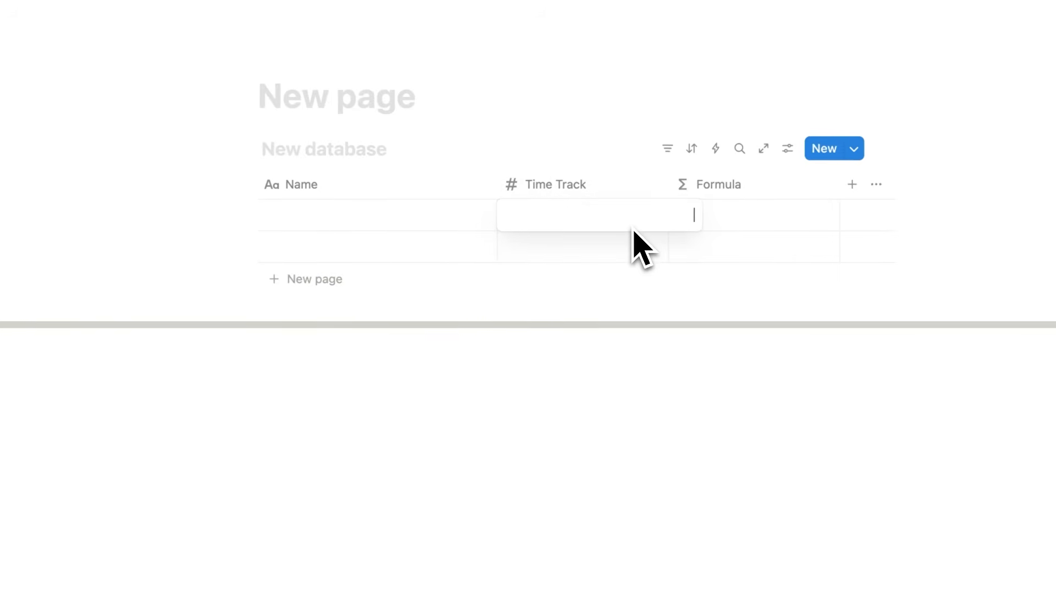
pyautogui.write('15')
pyautogui.click(636, 242)
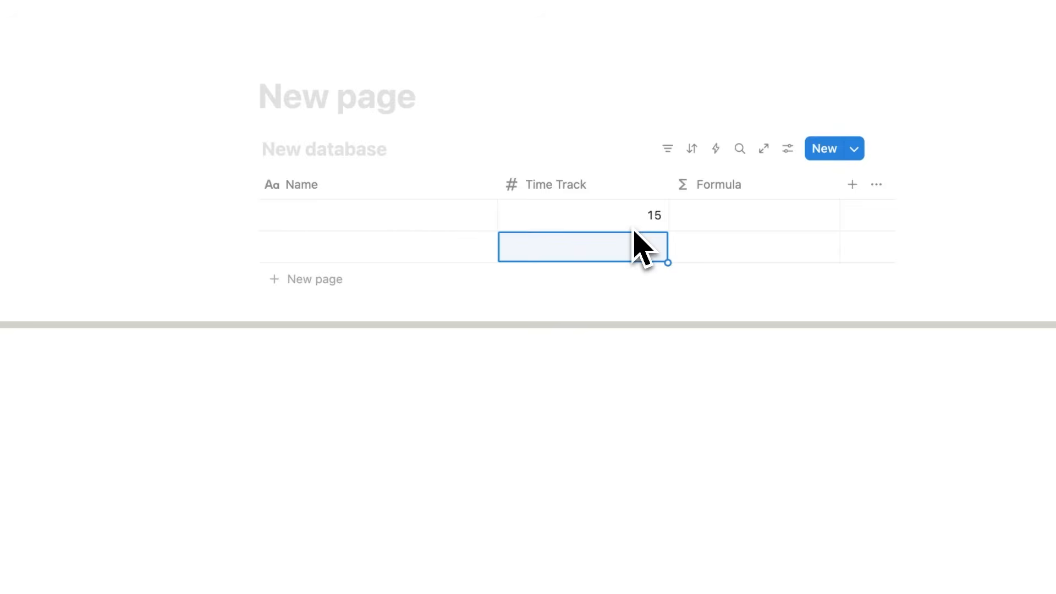
pyautogui.write('20')
pyautogui.press('Return')
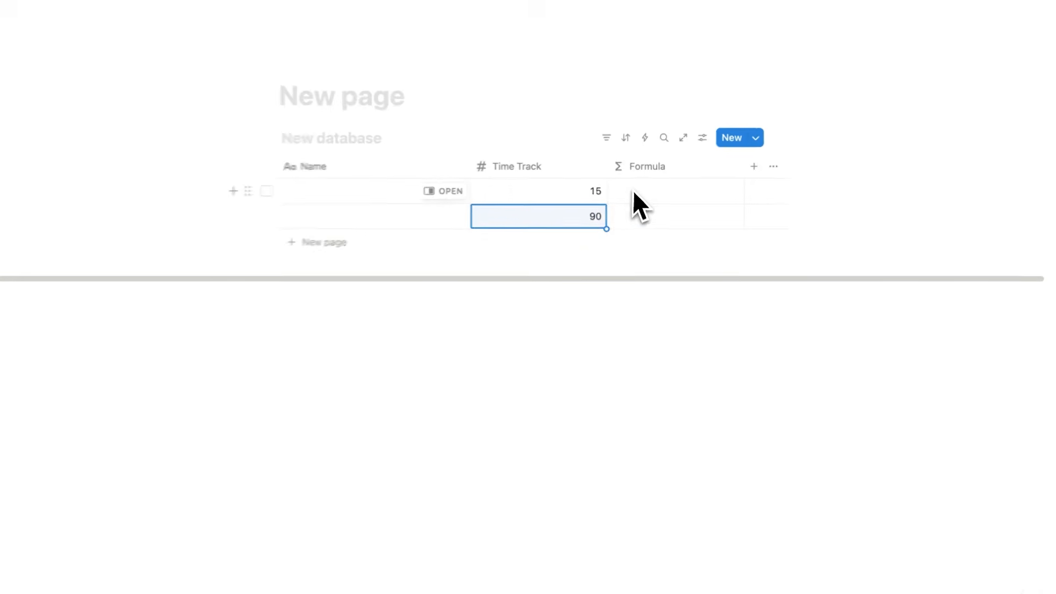
# Step: Close the formula editor without entering anything and narrow the Time Track column
pyautogui.click(632, 191)
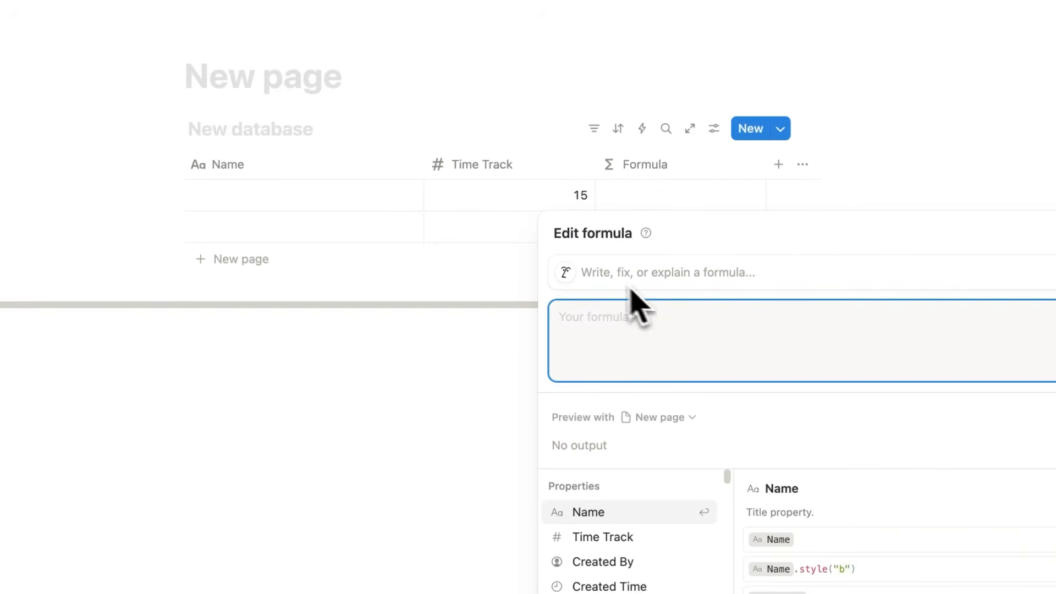
pyautogui.click(522, 212)
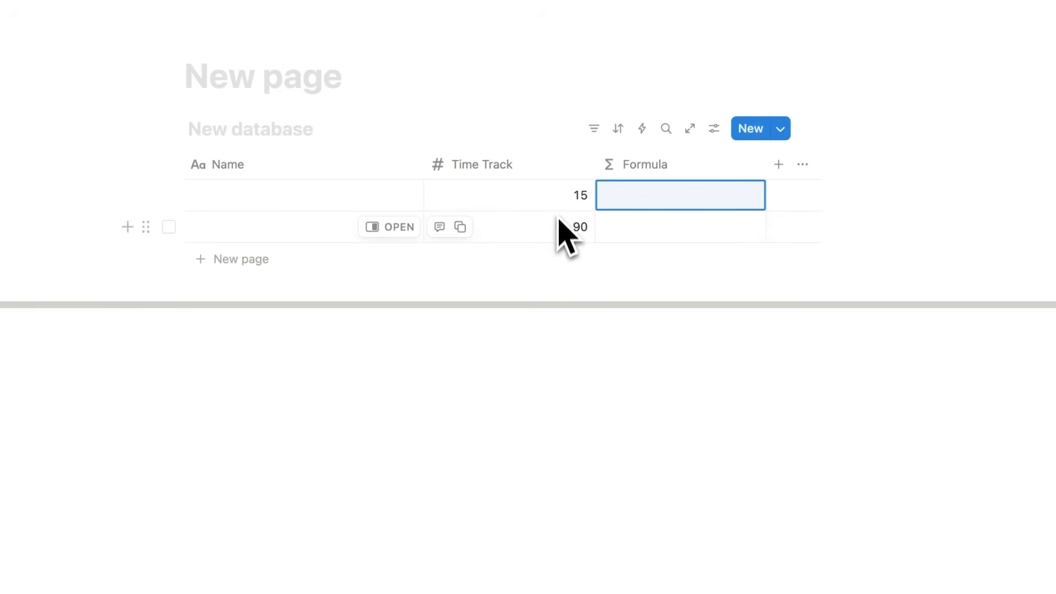
pyautogui.moveTo(595, 174); pyautogui.dragTo(527, 176)
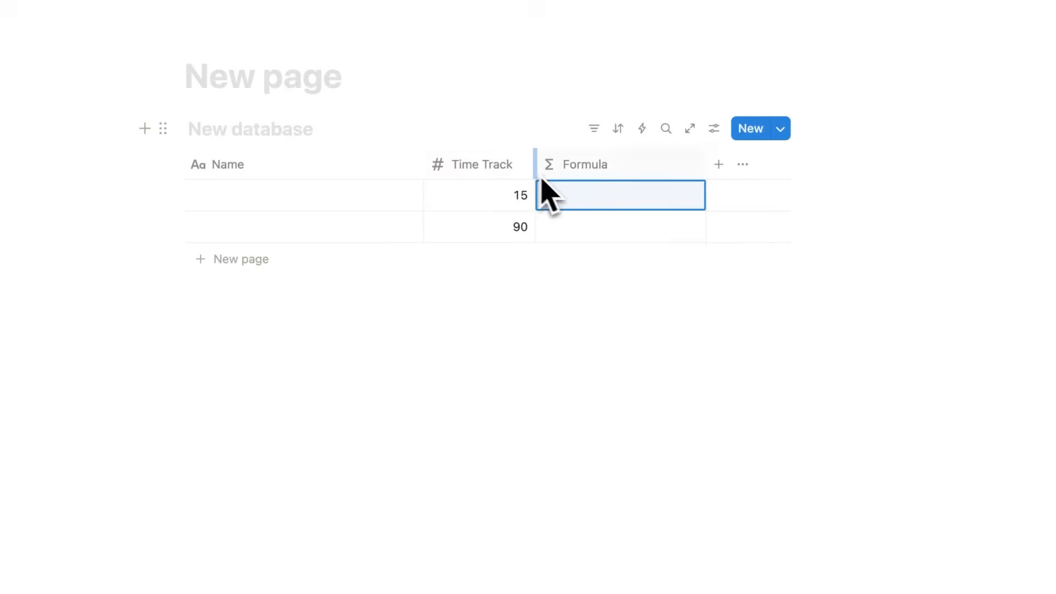
# Step: Set the Formula property to if(Time Track <= 60, "easy", "flow") and save it
pyautogui.click(581, 192)
pyautogui.moveTo(577, 229); pyautogui.dragTo(632, 232)
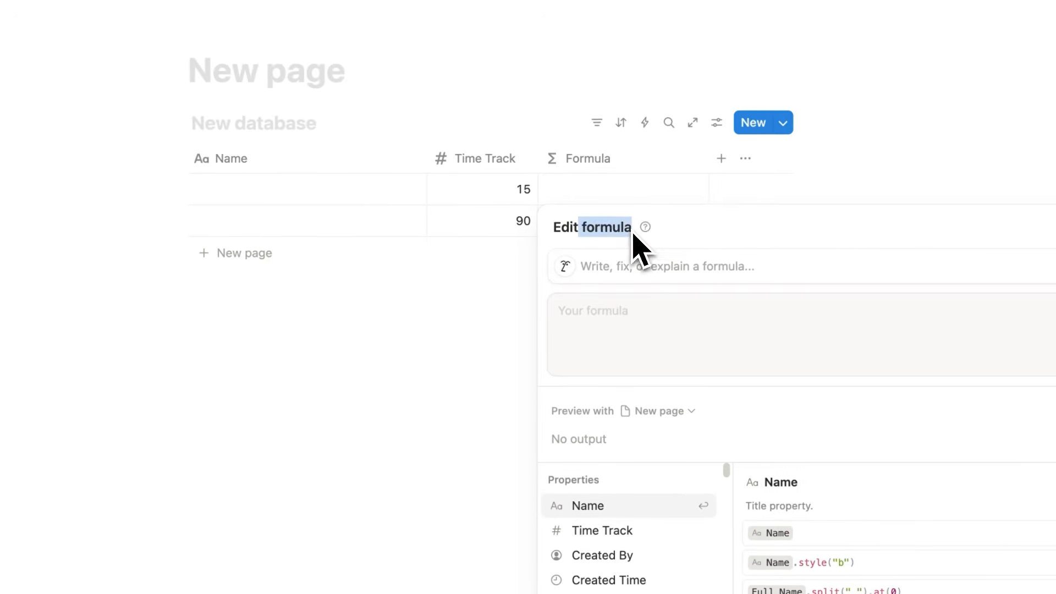
pyautogui.click(641, 348)
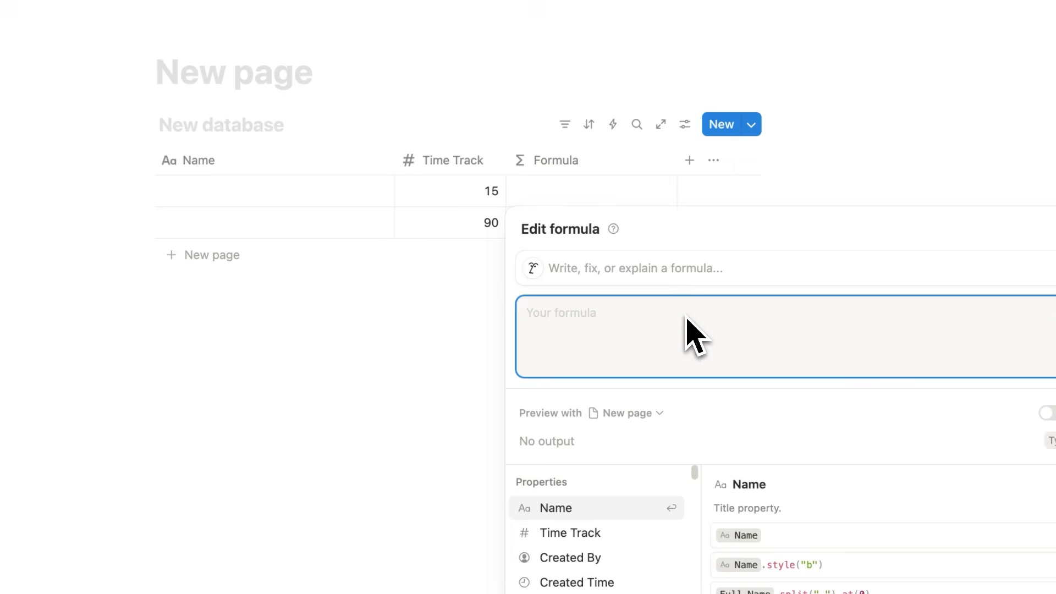
pyautogui.write('if(Time Track <= 60, "easy", "flow")')
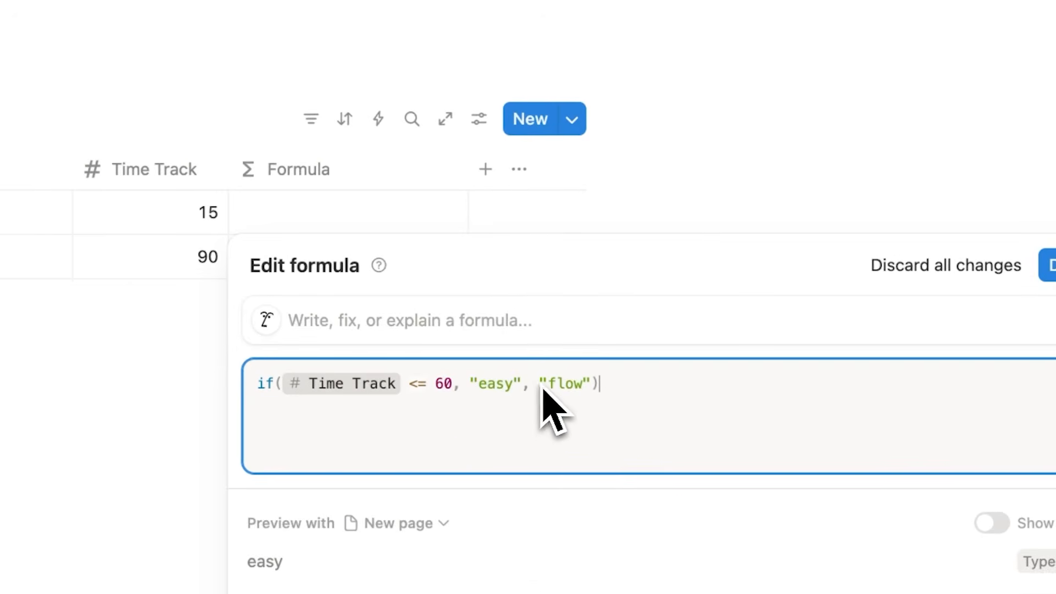
pyautogui.moveTo(540, 384); pyautogui.dragTo(590, 385)
pyautogui.click(608, 393)
pyautogui.click(1050, 275)
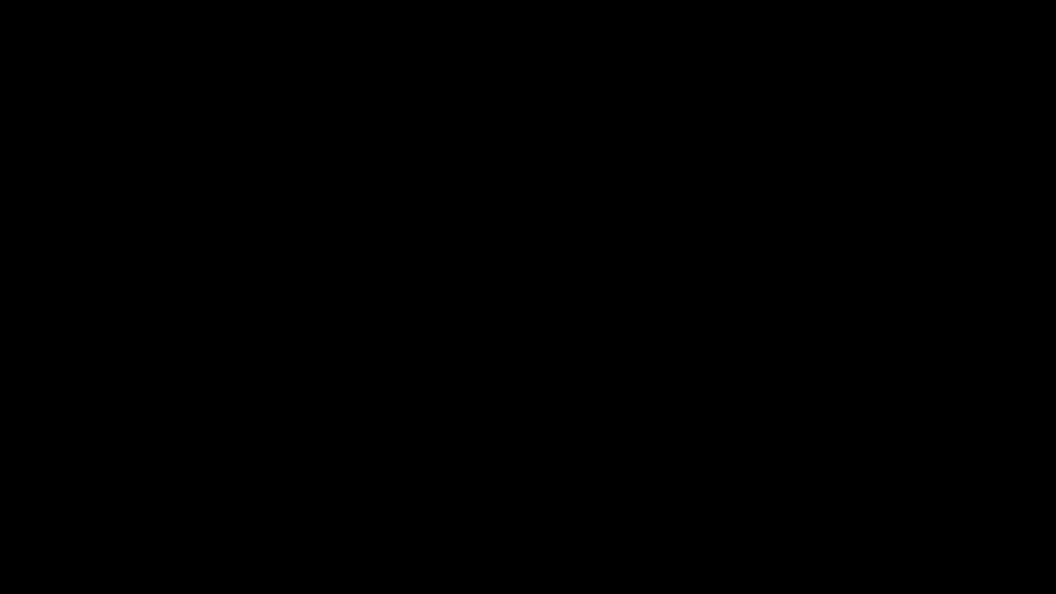